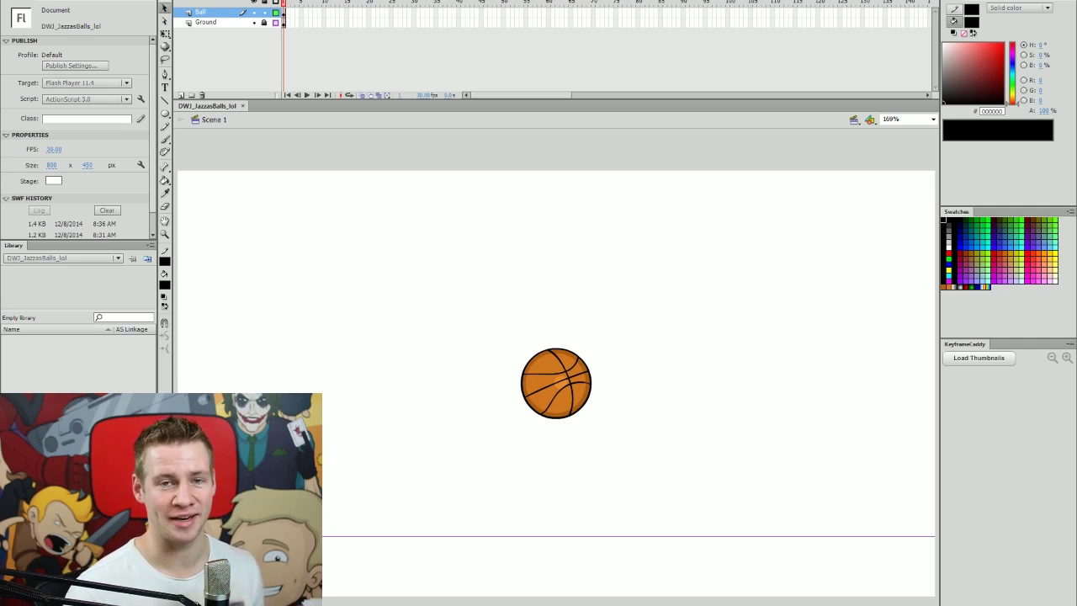
Step: Convert the whole basketball drawing into a Graphic symbol named Ball
drag(661, 299, 456, 493)
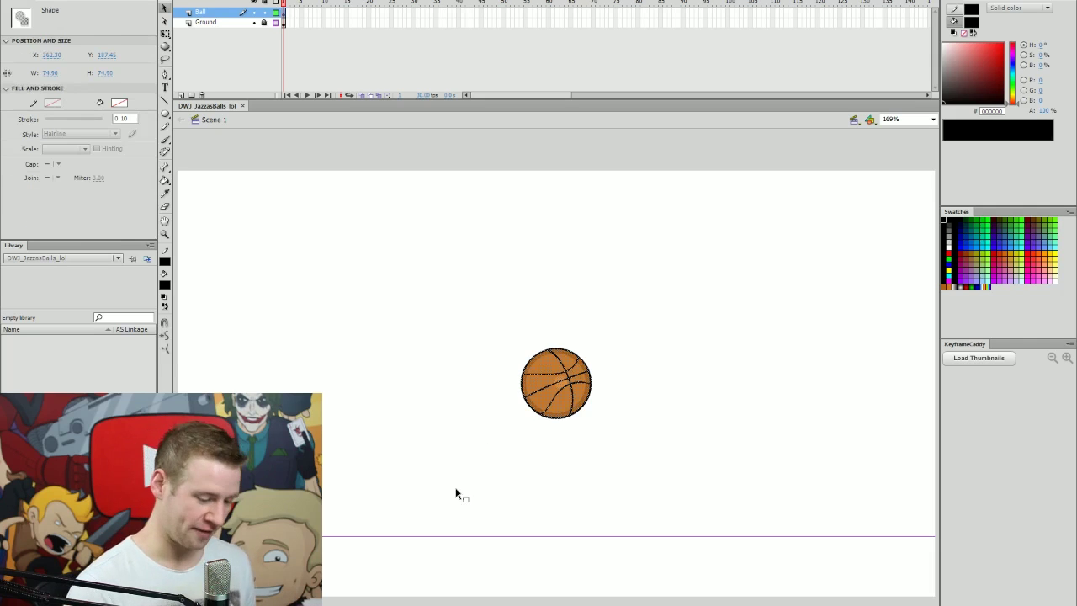
key(F8)
text(Ball)
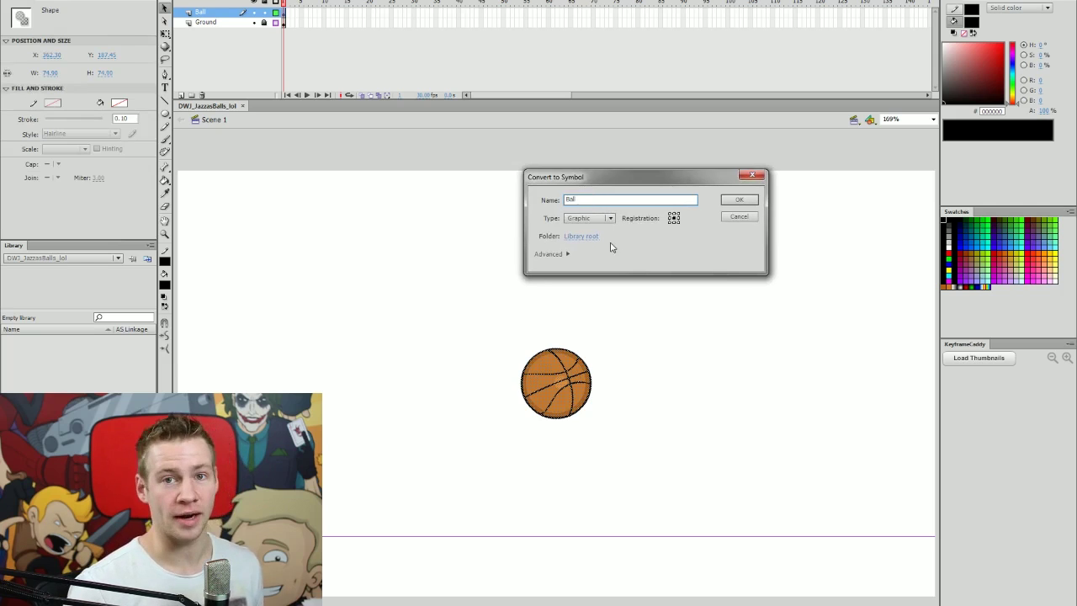
key(Return)
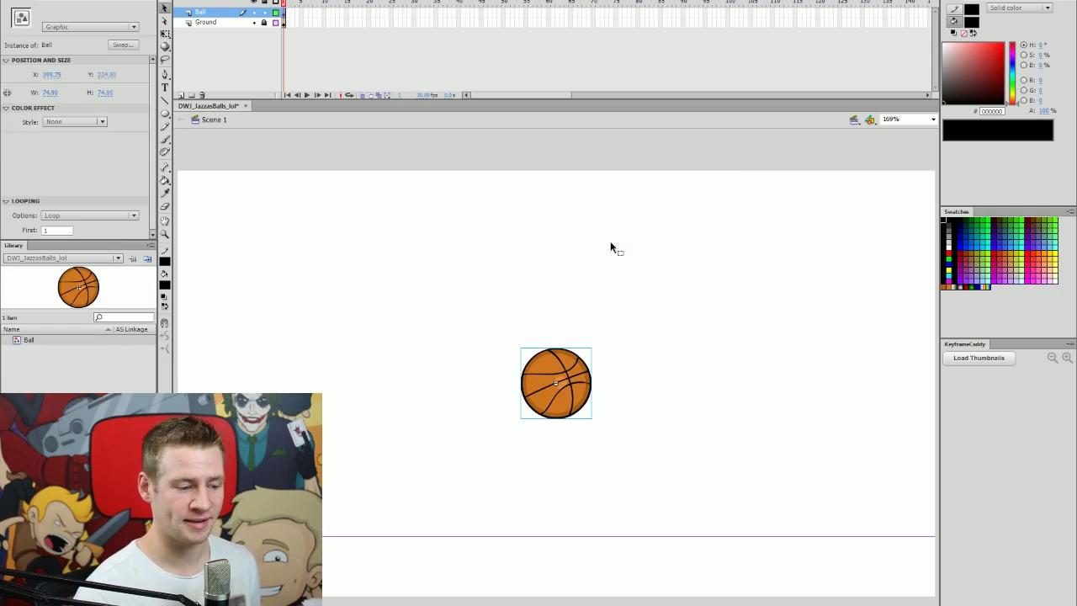
drag(577, 406, 620, 329)
key(ctrl+z)
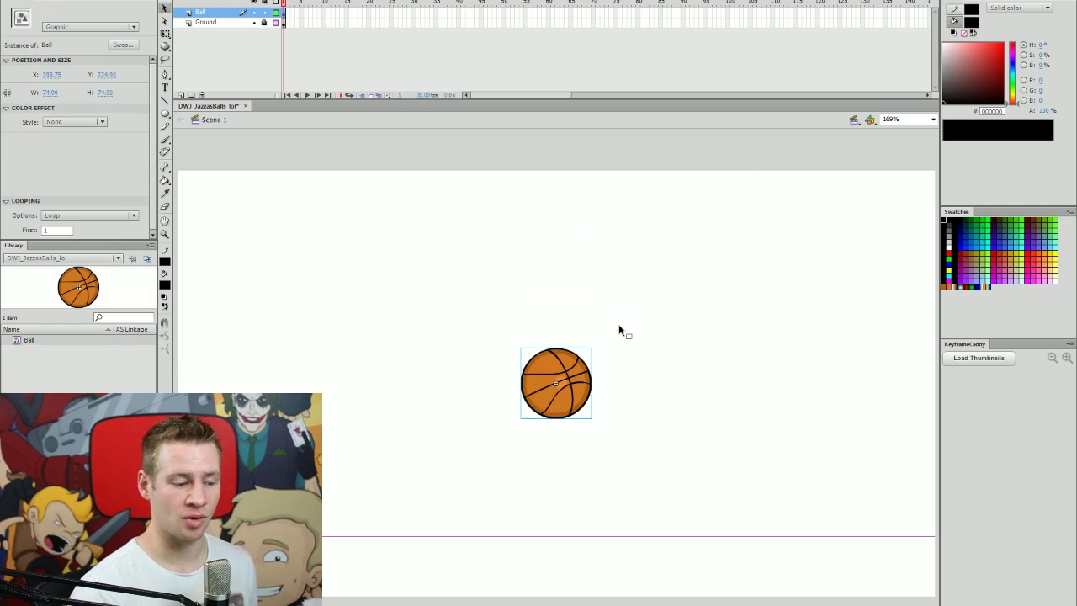
drag(580, 392, 657, 279)
key(ctrl+z)
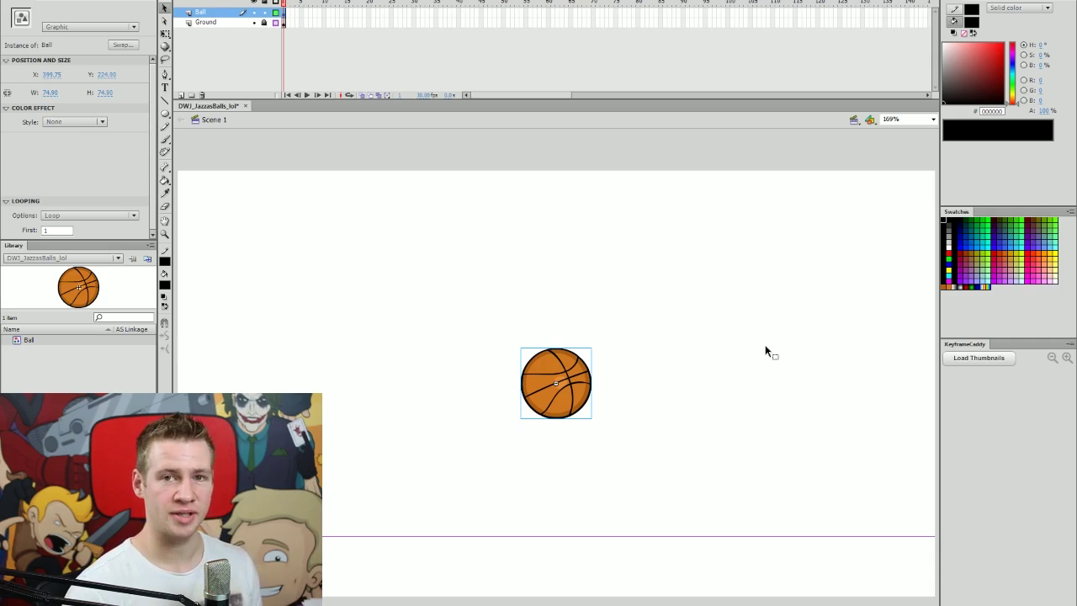
Step: Nest the Ball instance in a new Movie Clip symbol named BallBounceBasic
key(F8)
click(599, 218)
click(611, 232)
key(shift+Tab)
text(BallBounceB)
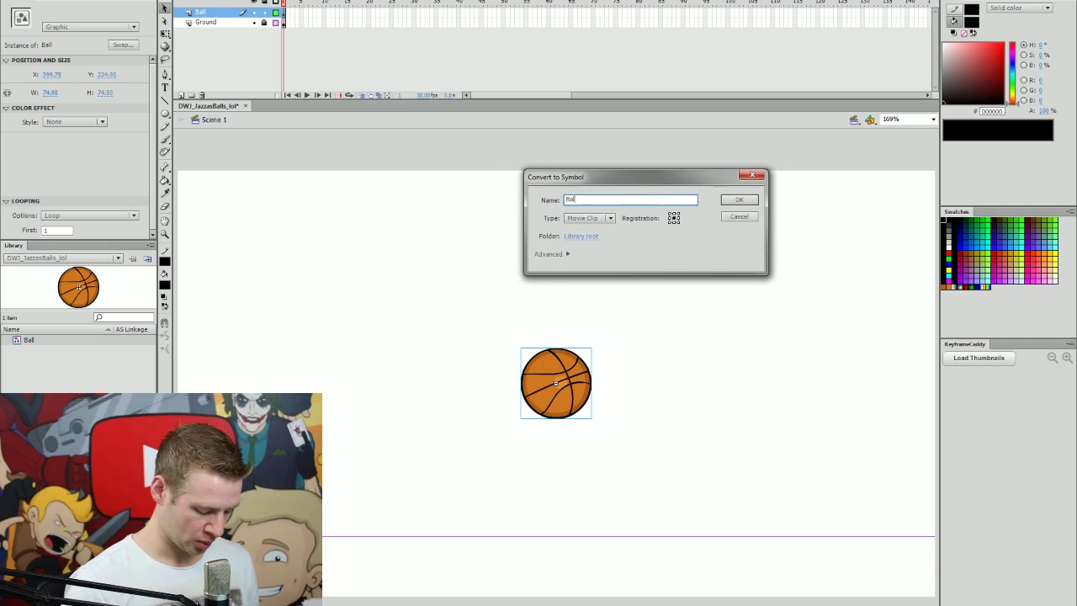
text(asic)
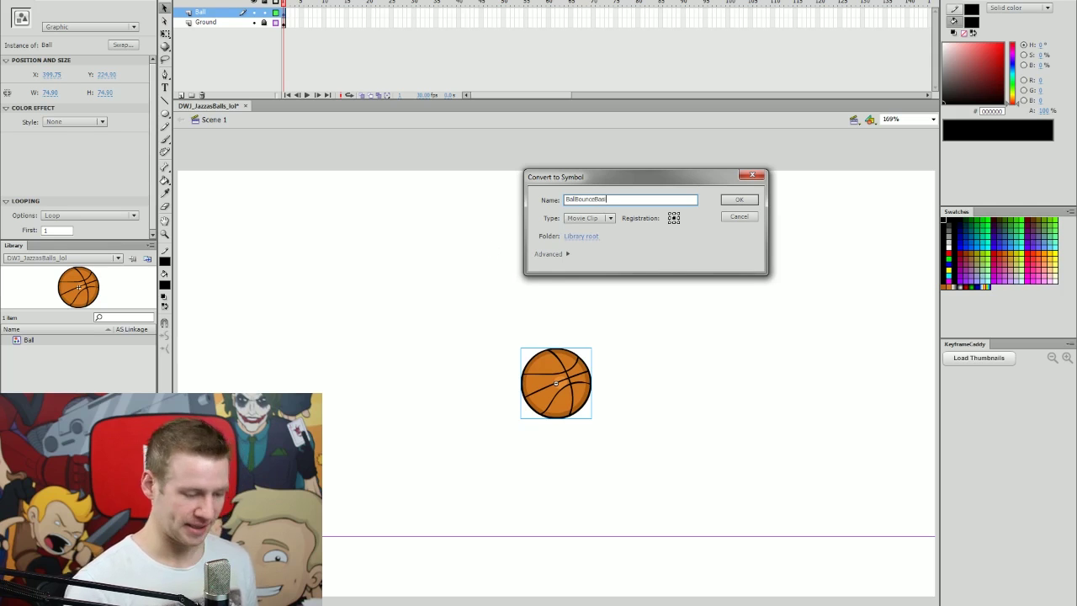
key(Return)
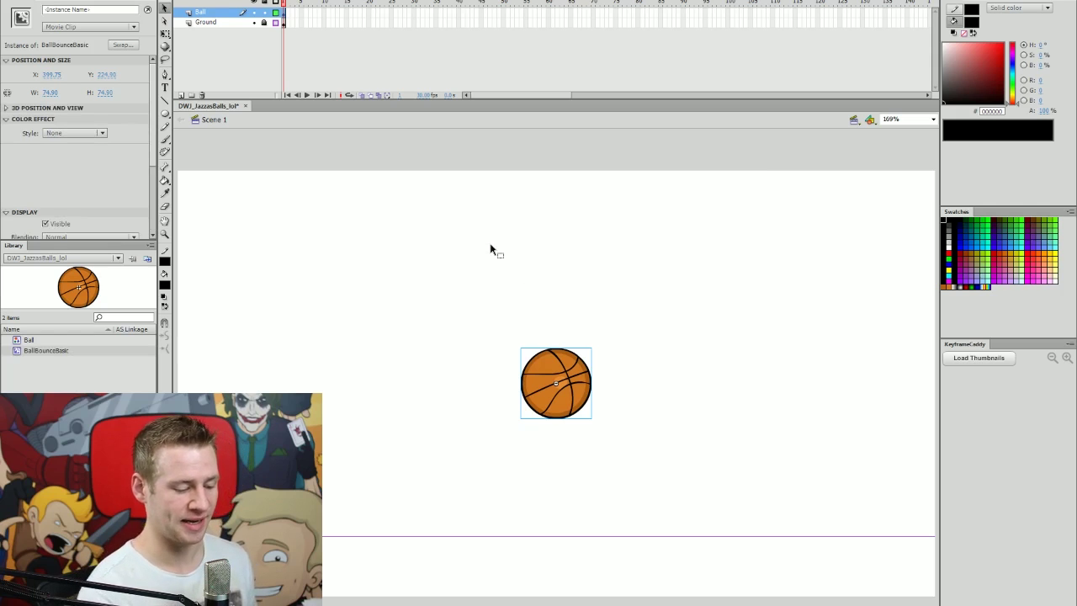
Step: Inside the BallBounceBasic symbol, raise the ball straight up to about Y -90 on the first frame
double_click(586, 388)
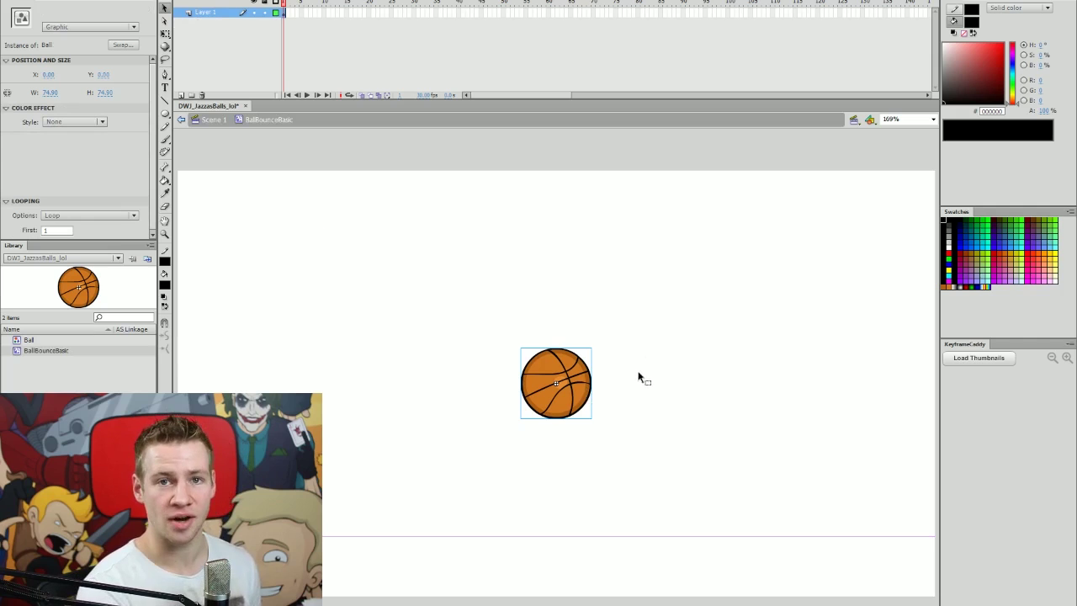
click(660, 486)
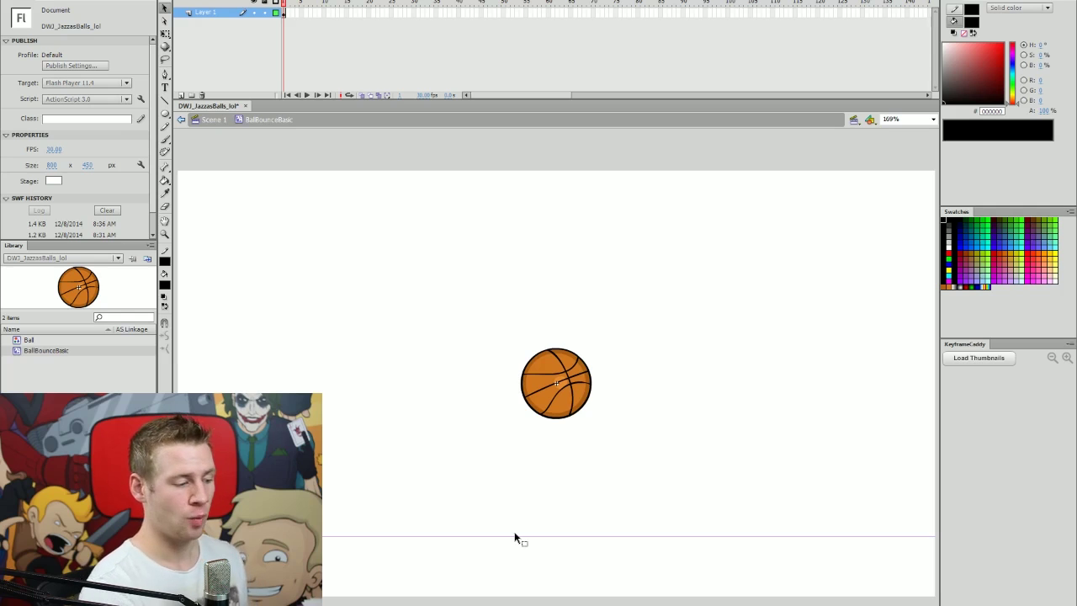
drag(578, 399, 577, 313)
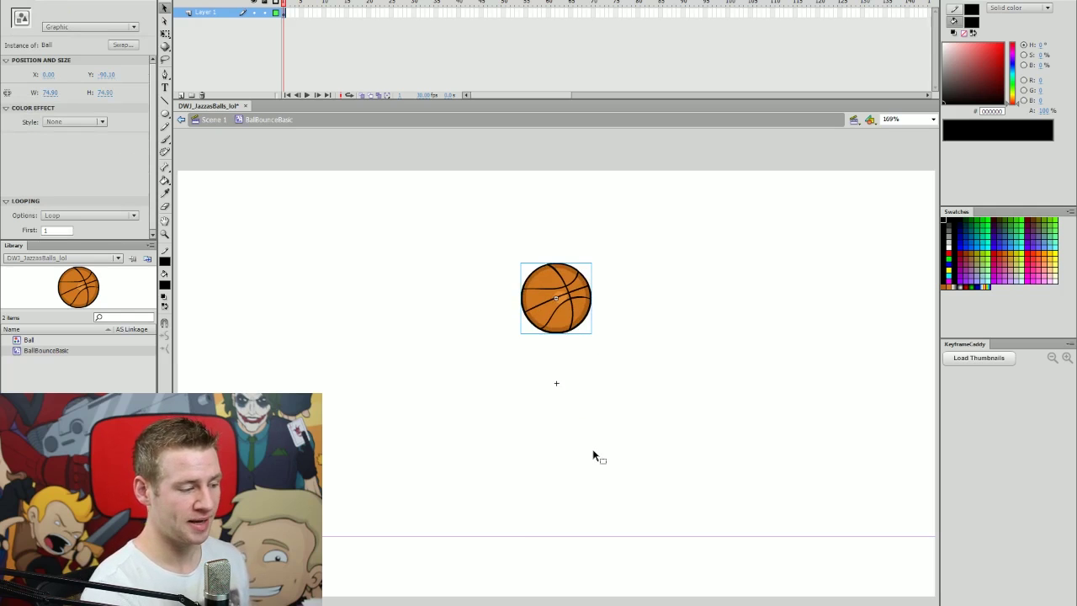
Step: Add a keyframe at frame 50 and lower the ball straight down until it rests on the ground line
click(503, 14)
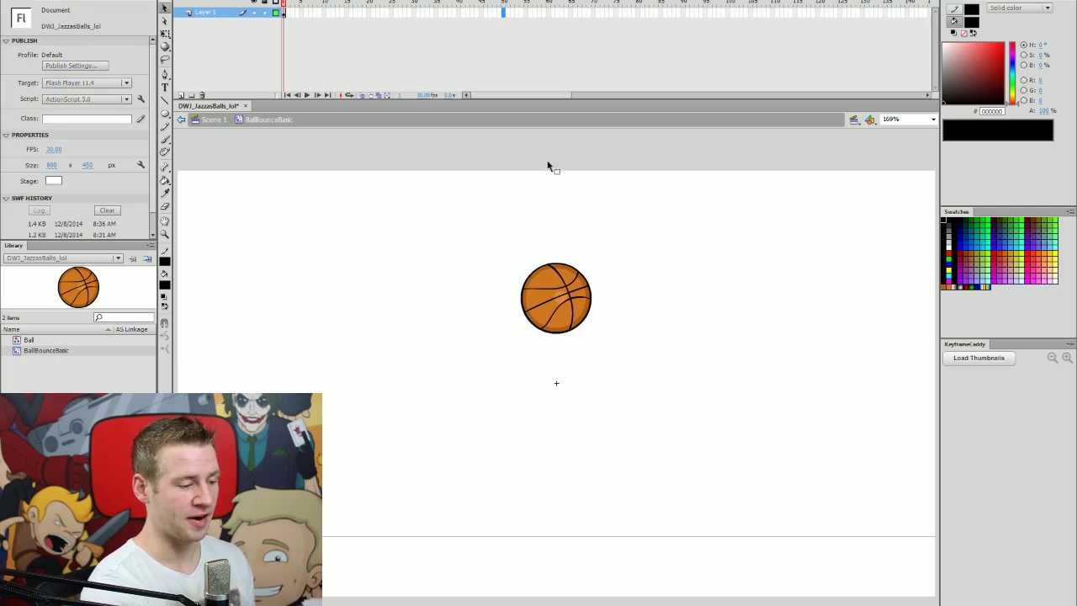
key(F6)
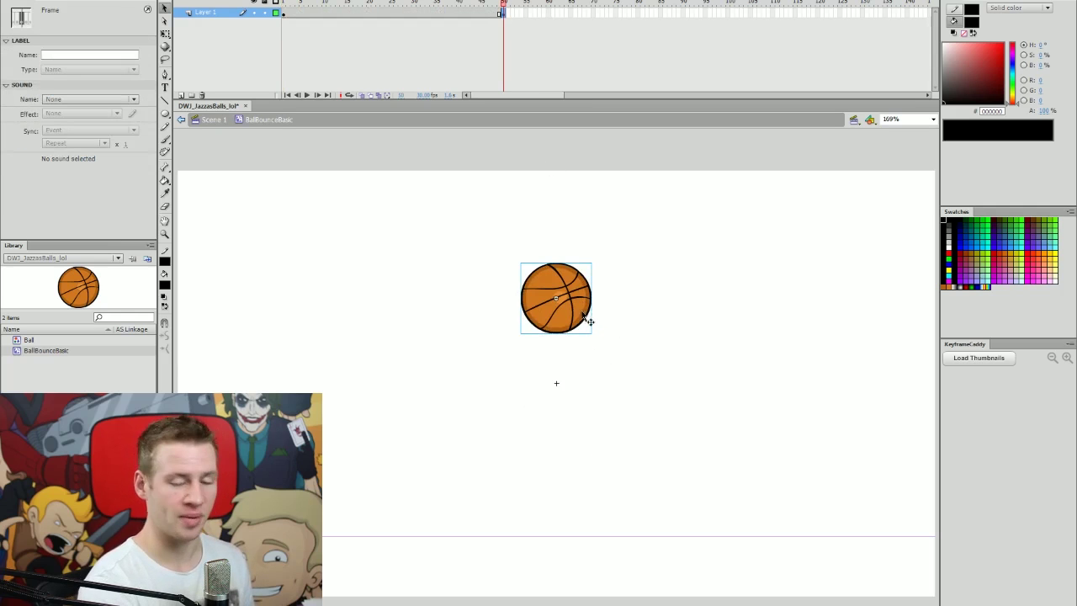
drag(584, 307, 599, 508)
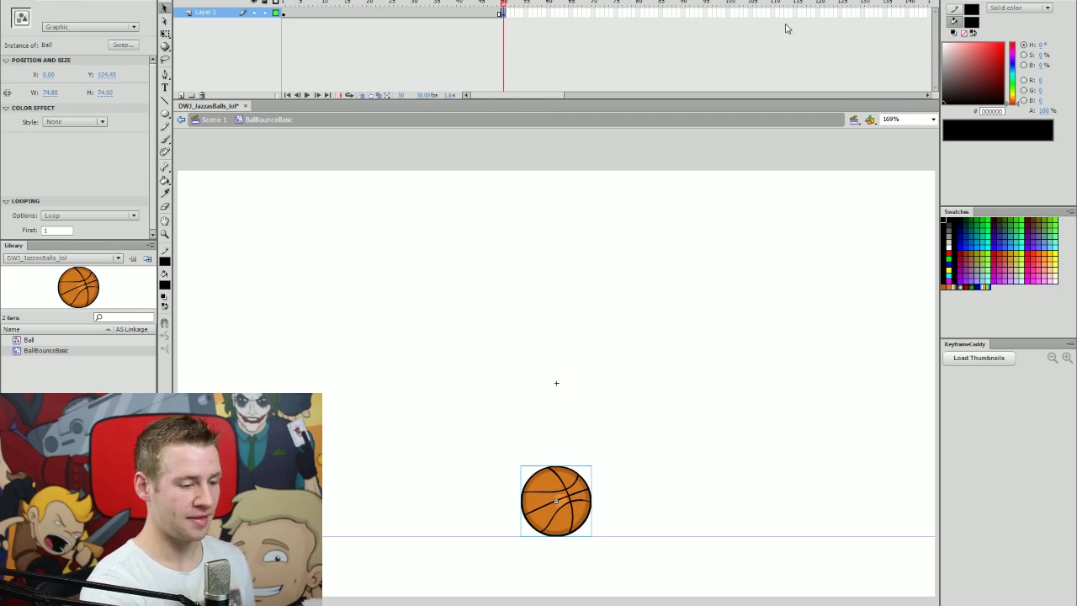
Step: Add a keyframe at frame 100 and raise the ball to the same height as on the first frame
click(710, 147)
key(F6)
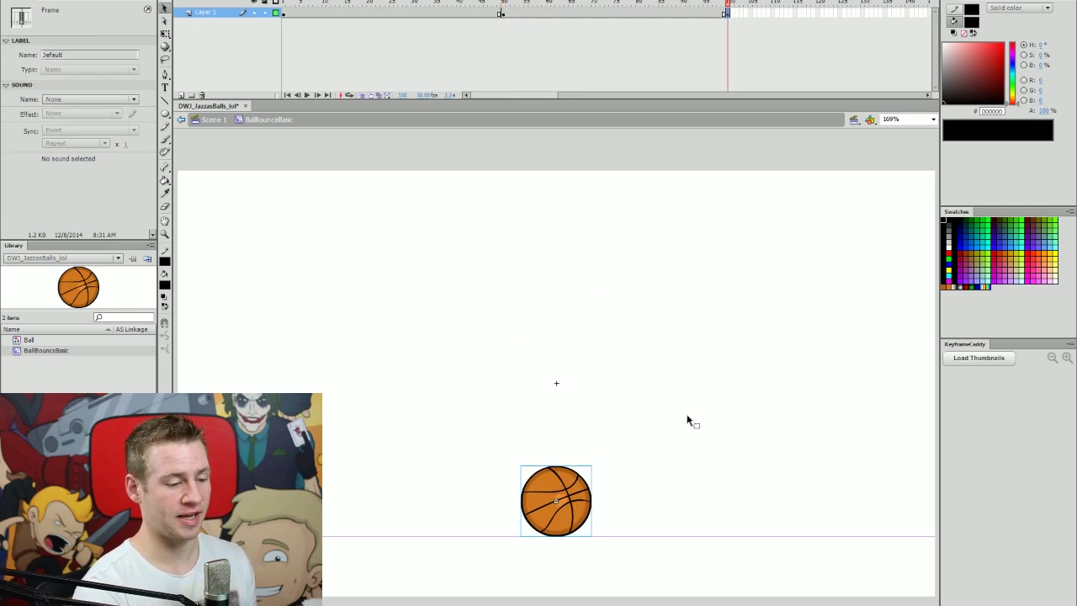
drag(581, 498, 583, 264)
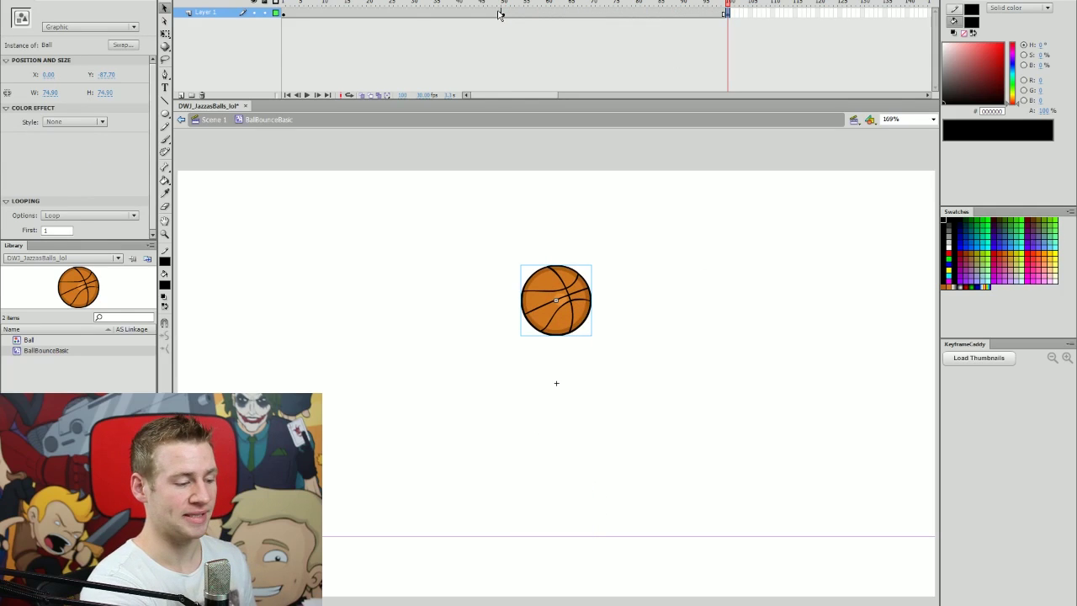
click(286, 13)
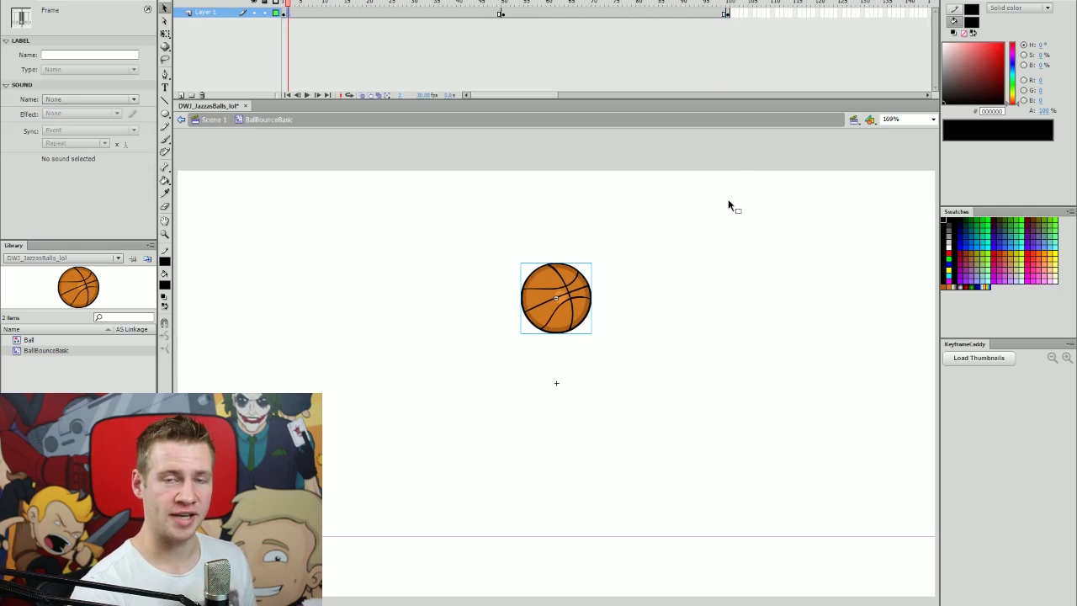
click(727, 15)
key(Up)
key(Up)
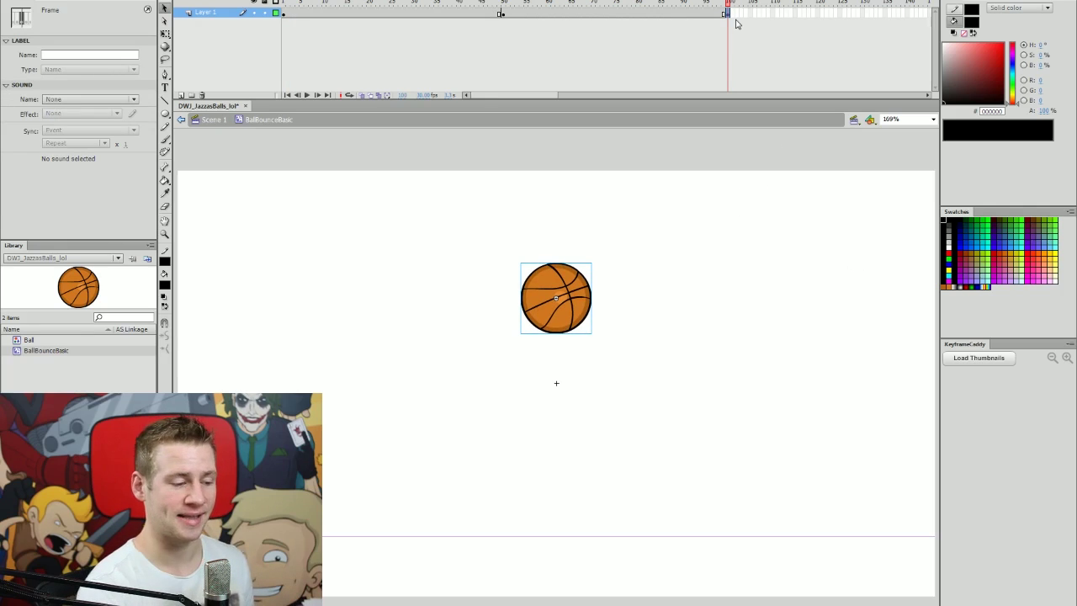
Step: Create classic tweens across both spans between the three keyframes and play the bounce
drag(493, 14, 536, 14)
right_click(525, 14)
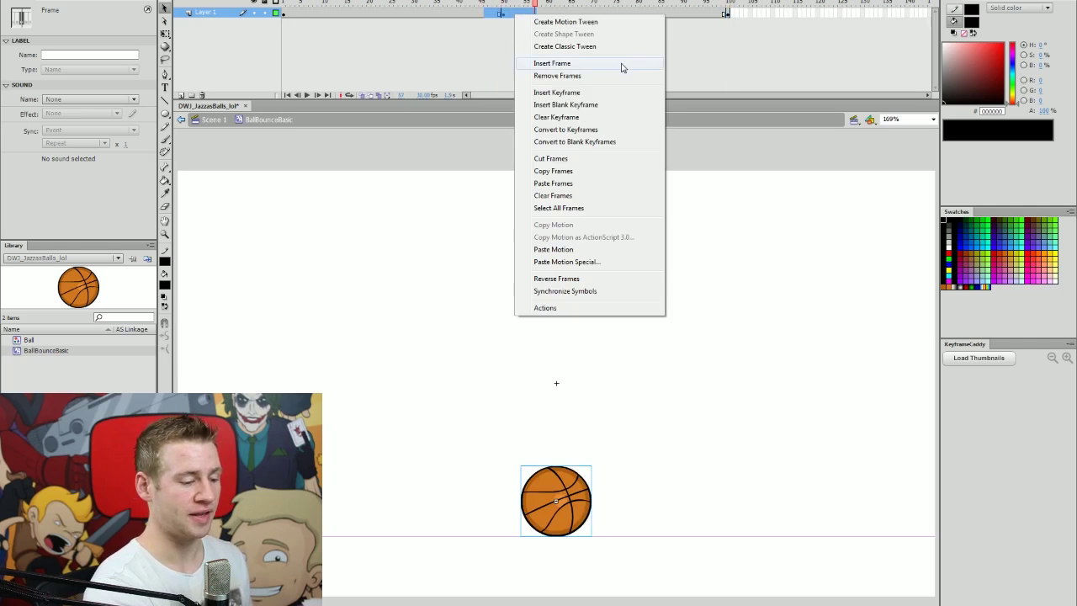
click(584, 46)
key(Return)
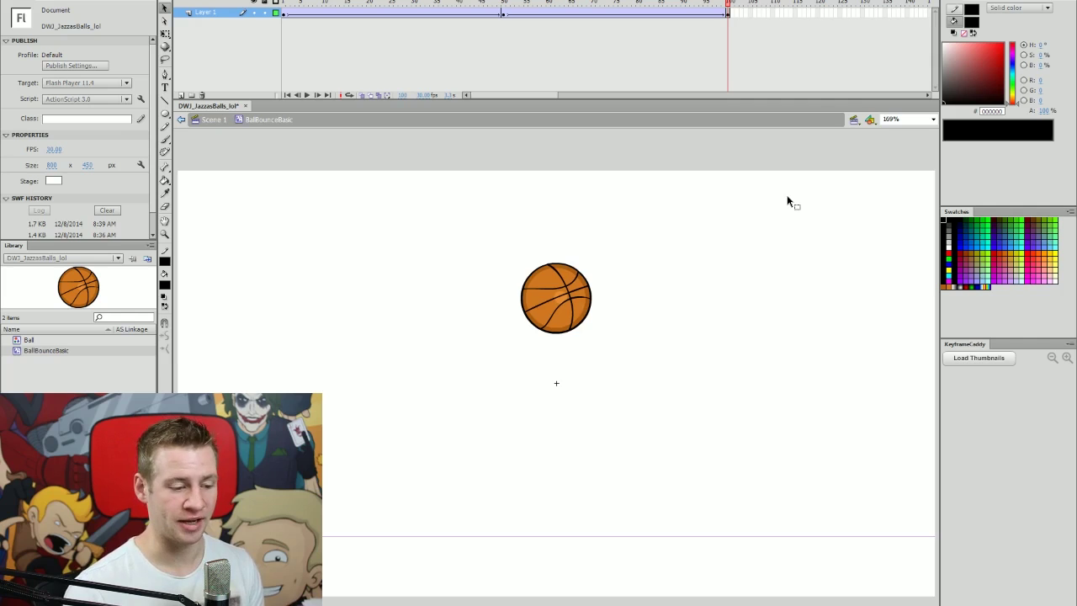
Step: Test the movie to watch the basic ball bounce loop, and close the preview
key(ctrl+Return)
drag(762, 108, 739, 123)
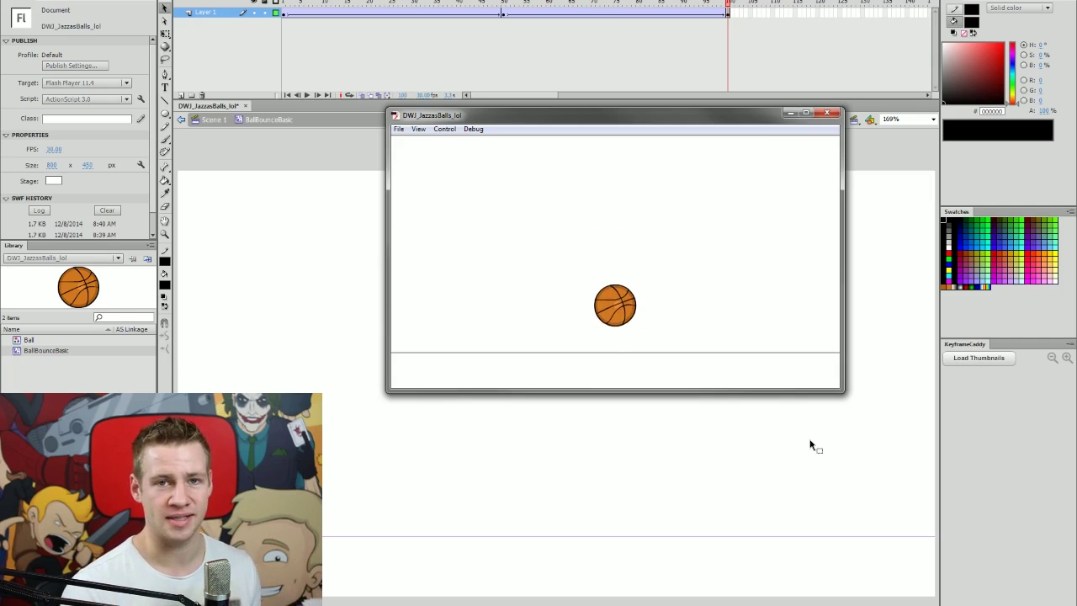
click(827, 112)
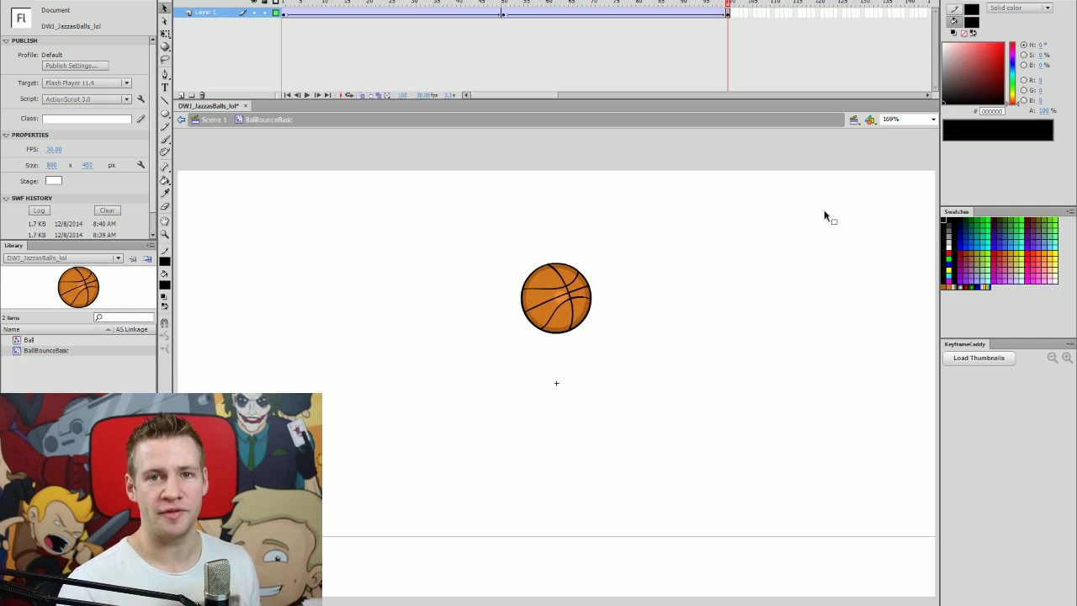
Step: In the main scene, move the bouncing ball to the stage's right edge and place a copy near the centre at the same height
double_click(648, 397)
click(580, 305)
drag(577, 303, 913, 294)
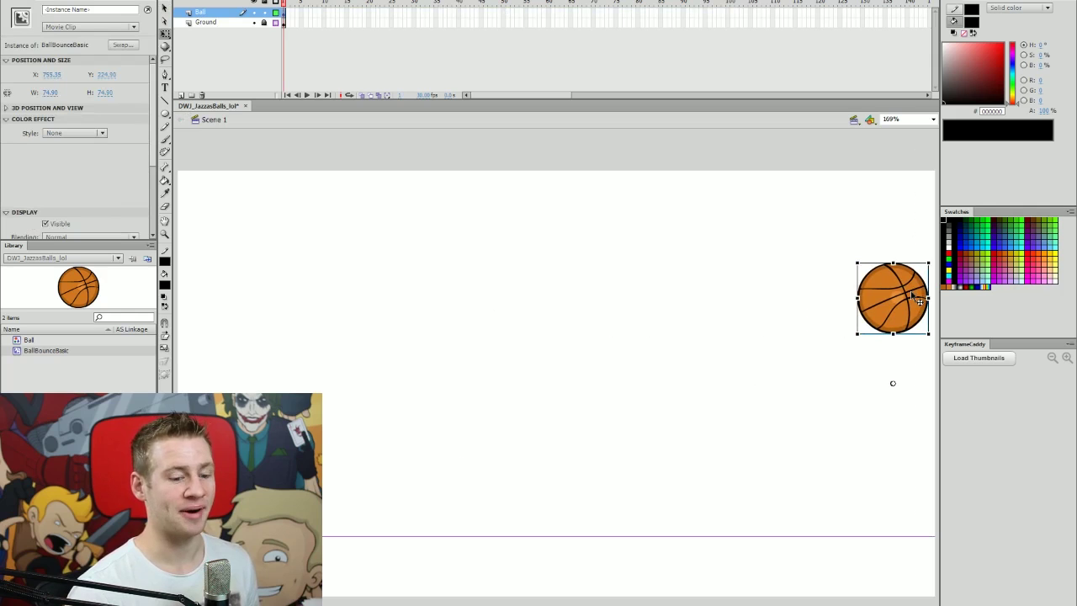
key(ctrl+z)
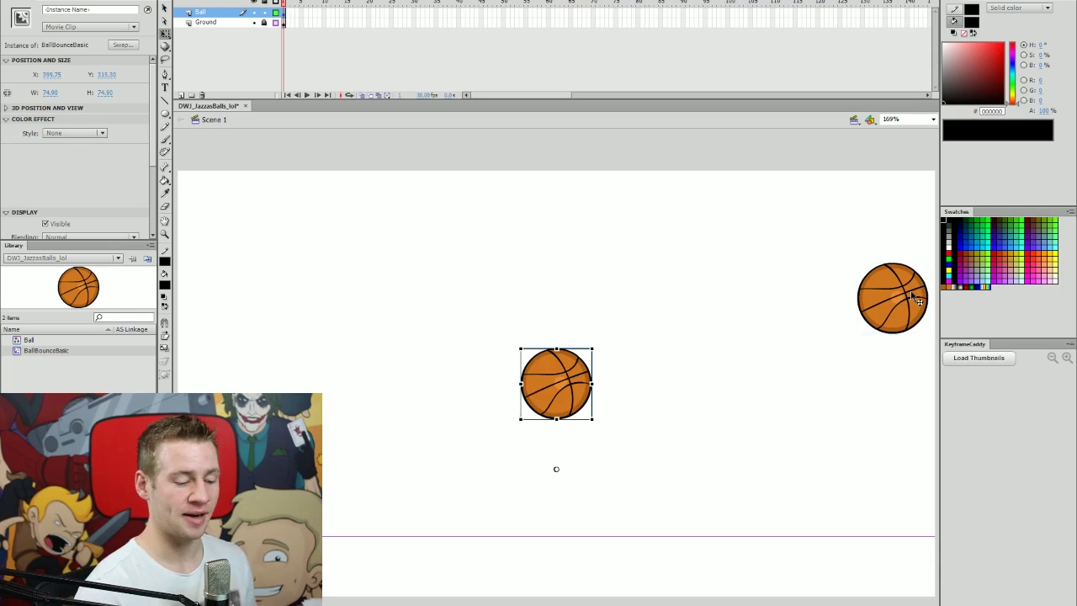
drag(578, 406, 565, 318)
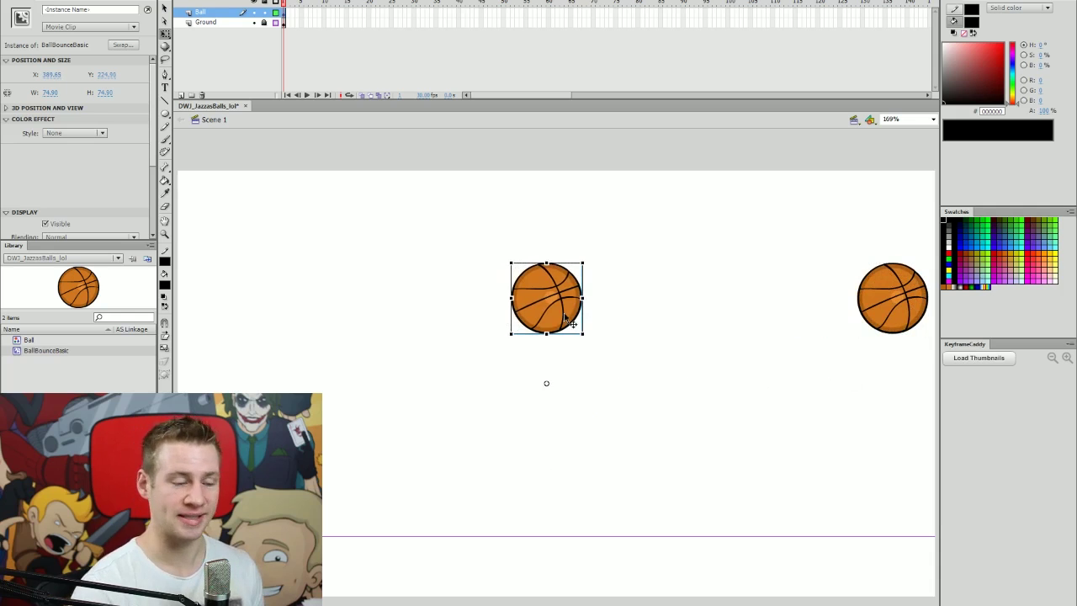
Step: Duplicate the central ball's symbol as BallBounceBetter and open the new symbol for editing
right_click(551, 311)
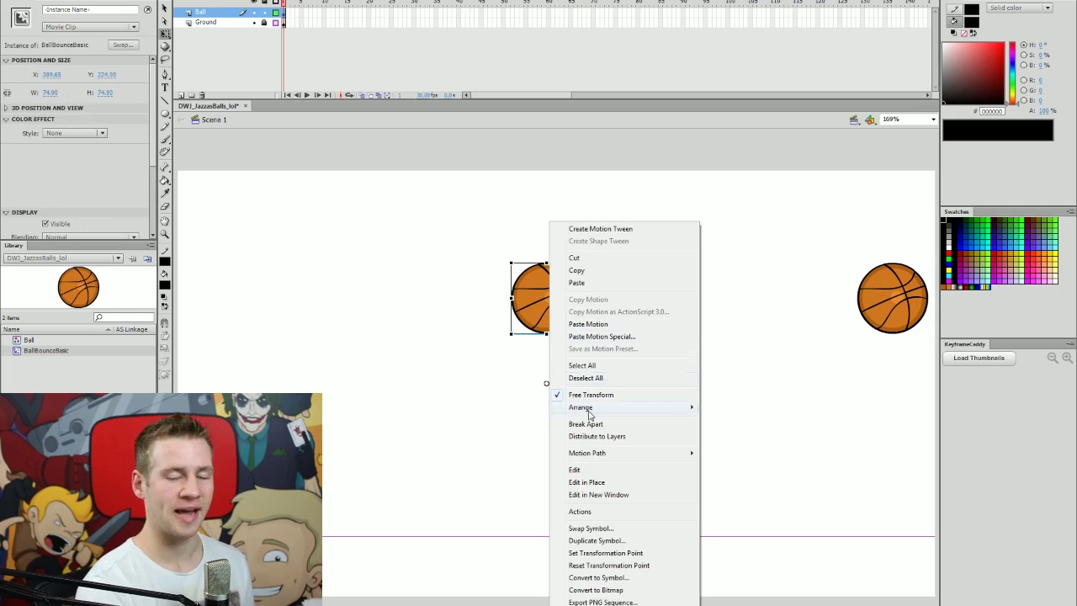
click(620, 541)
drag(615, 310, 740, 286)
click(647, 247)
text(Better)
key(Return)
key(Return)
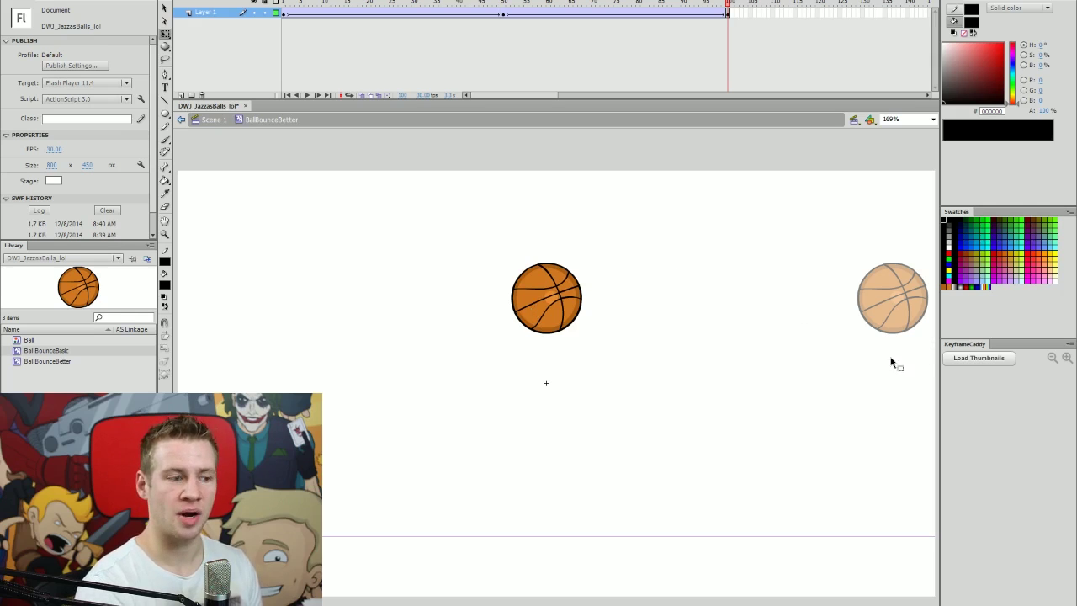
Step: Shorten the bounce by moving the ground keyframe to frame 20 and the last keyframe to frame 40, removing the leftover frames
click(503, 13)
click(503, 13)
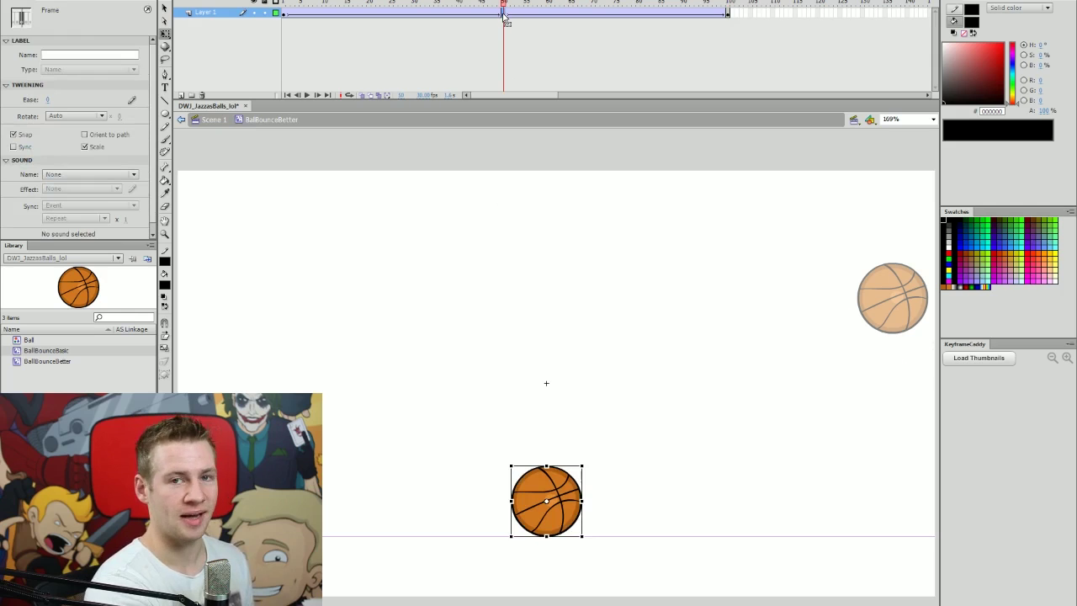
click(370, 15)
click(729, 19)
drag(731, 22, 461, 23)
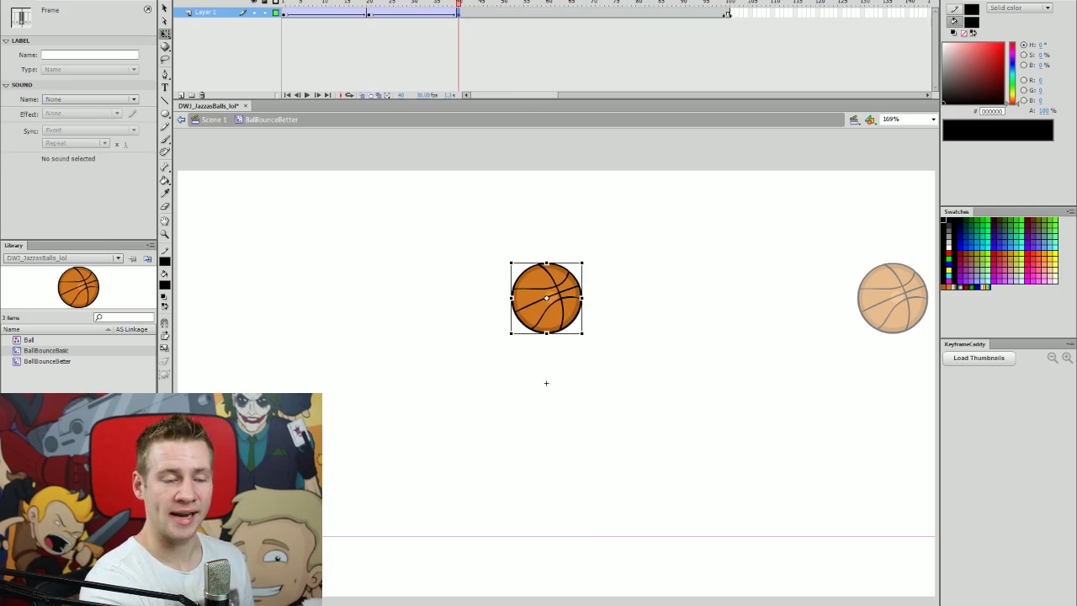
drag(729, 14, 461, 25)
key(shift+F5)
click(527, 128)
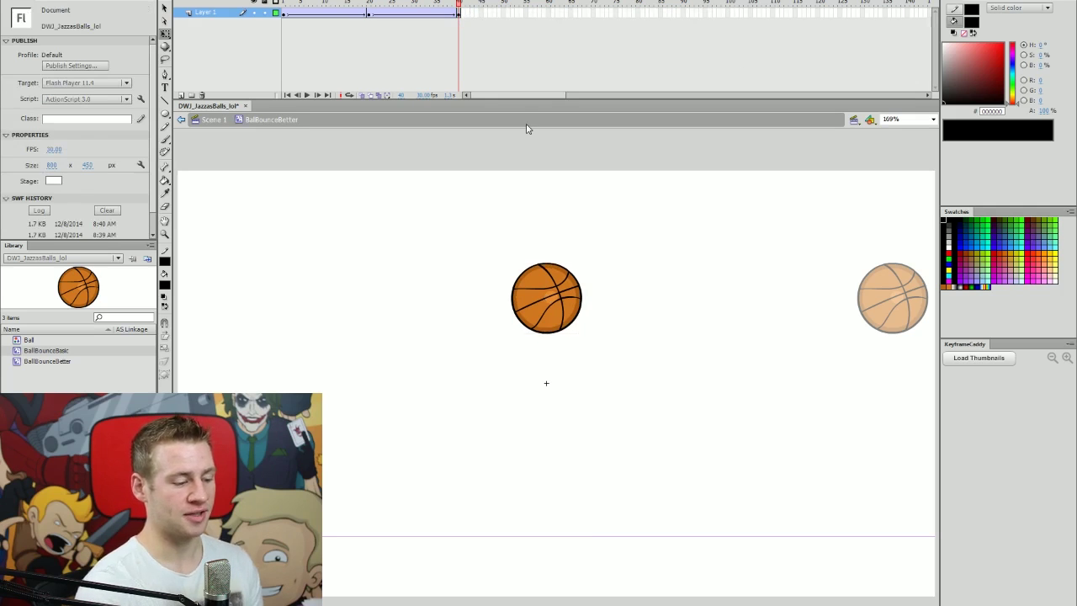
Step: Play the shortened bounce and test the movie to compare both balls, and close the preview
key(Return)
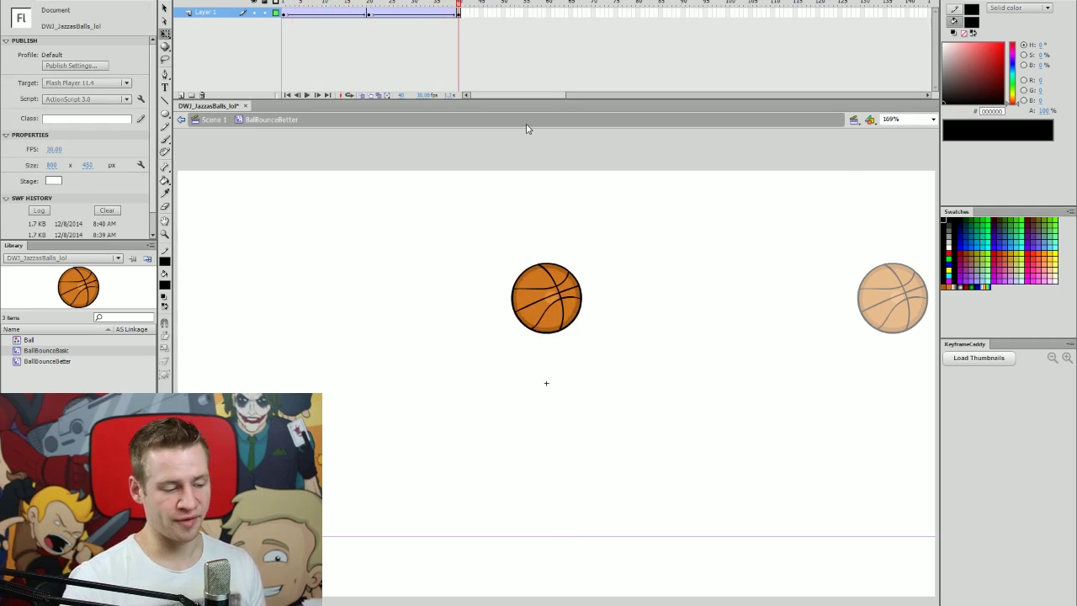
key(ctrl+Return)
drag(745, 124, 744, 72)
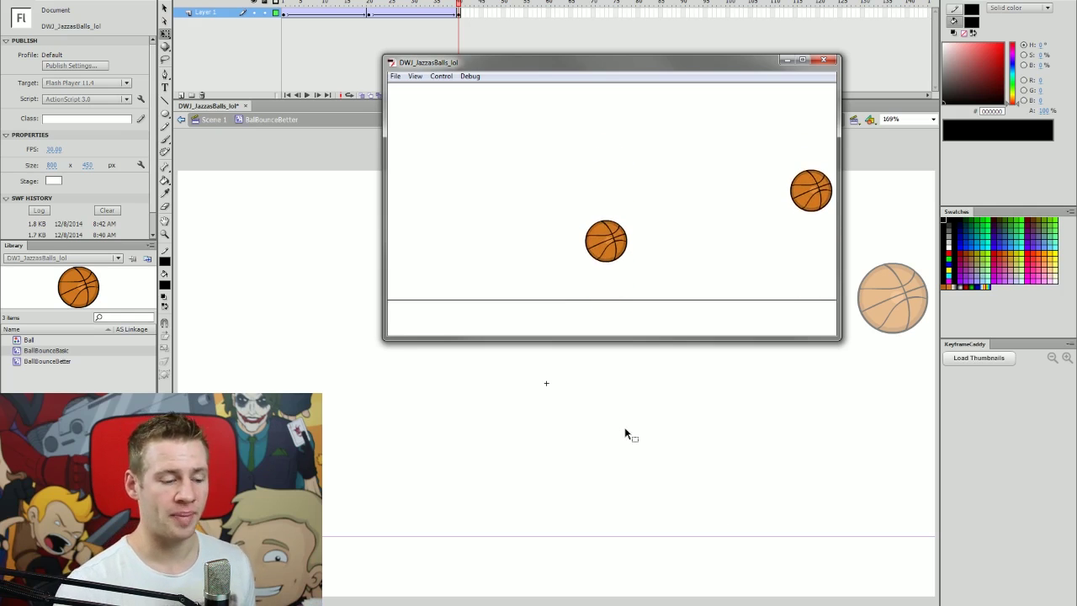
key(ctrl+w)
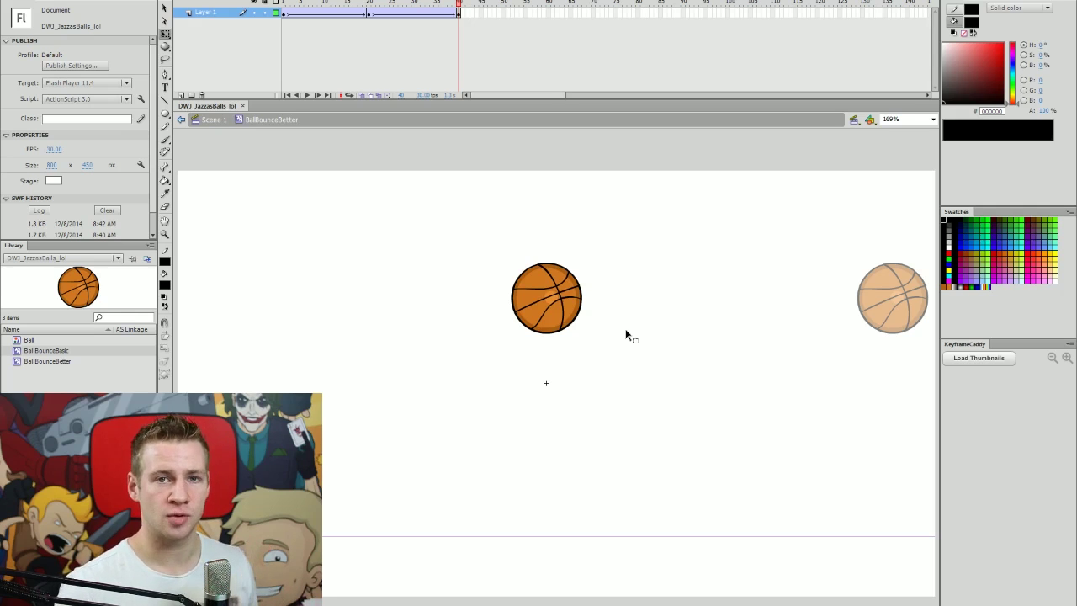
Step: Show onion skins from frame 1 to the ground contact to examine the ball's spacing during the fall, and turn them off
key(shift+comma)
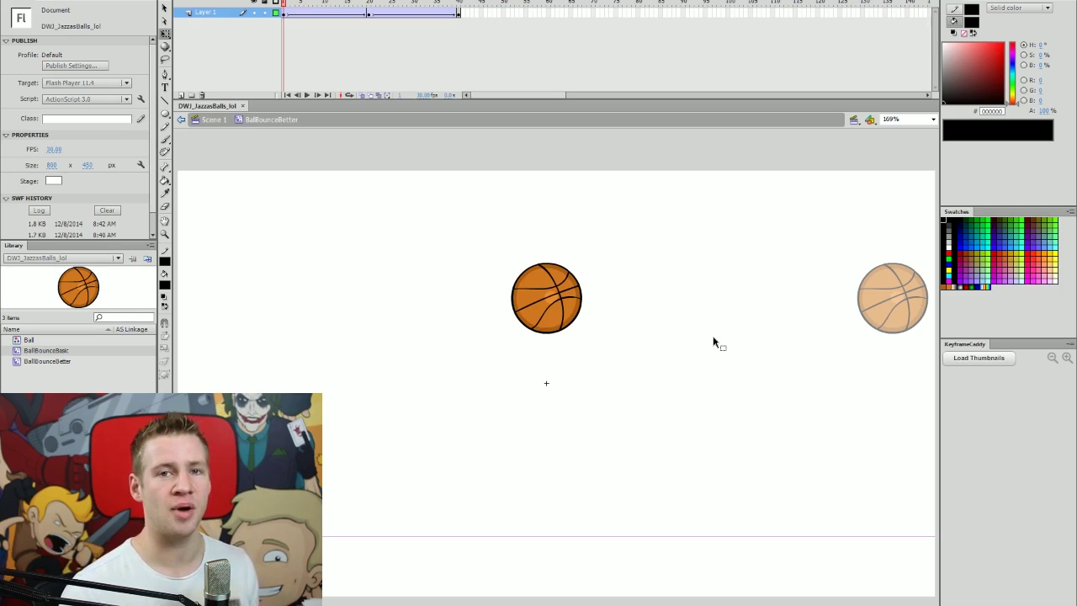
drag(321, 7, 362, 85)
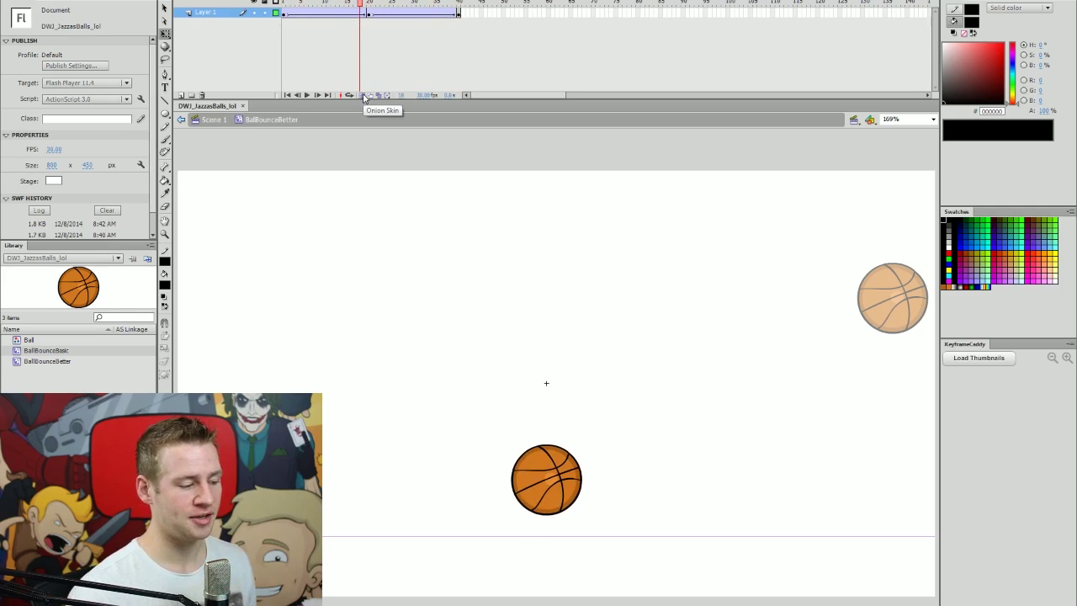
click(363, 95)
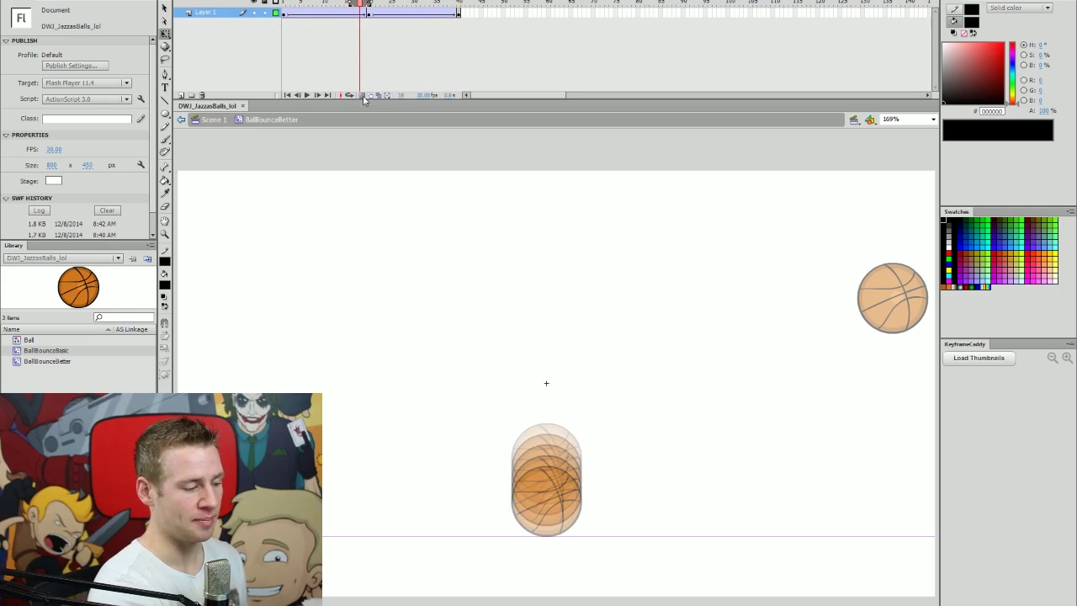
click(355, 4)
click(364, 4)
drag(356, 4, 284, 4)
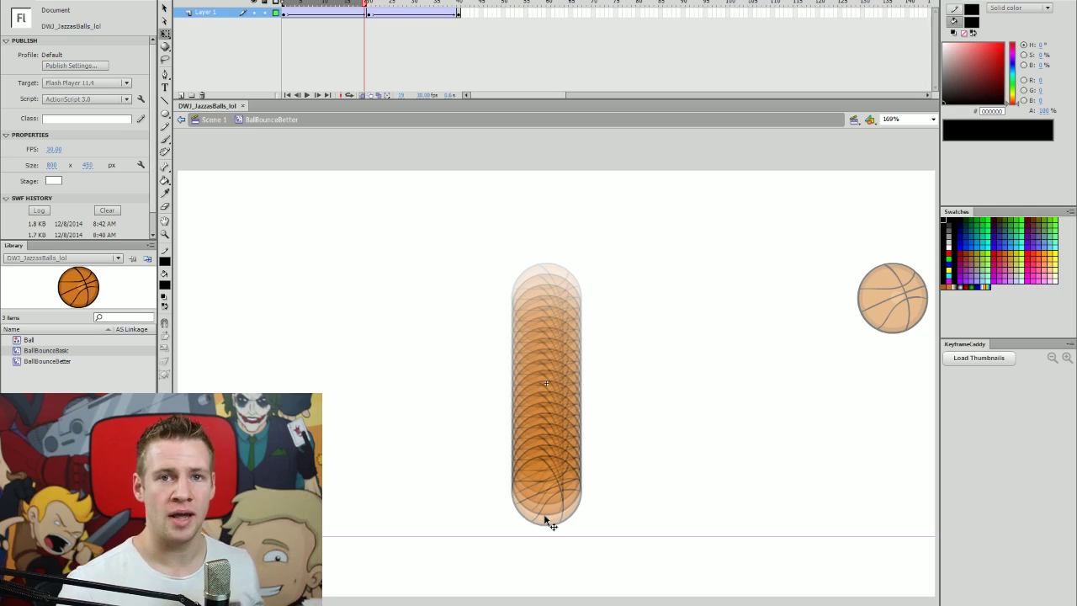
click(362, 95)
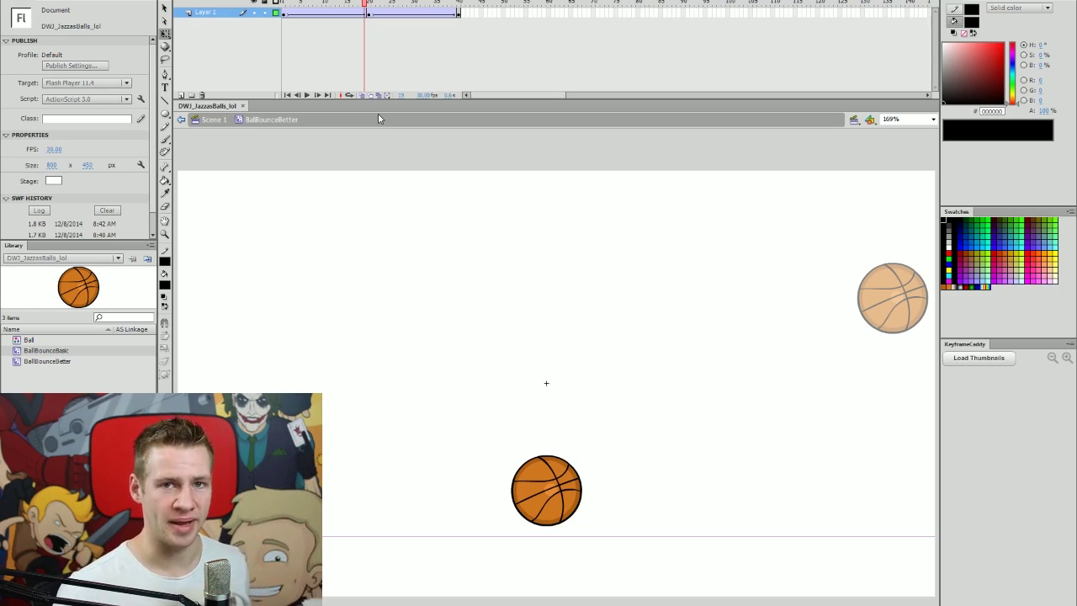
Step: Try an ease of 33 on the falling tween between frame 1 and the ground keyframe
drag(312, 6, 282, 10)
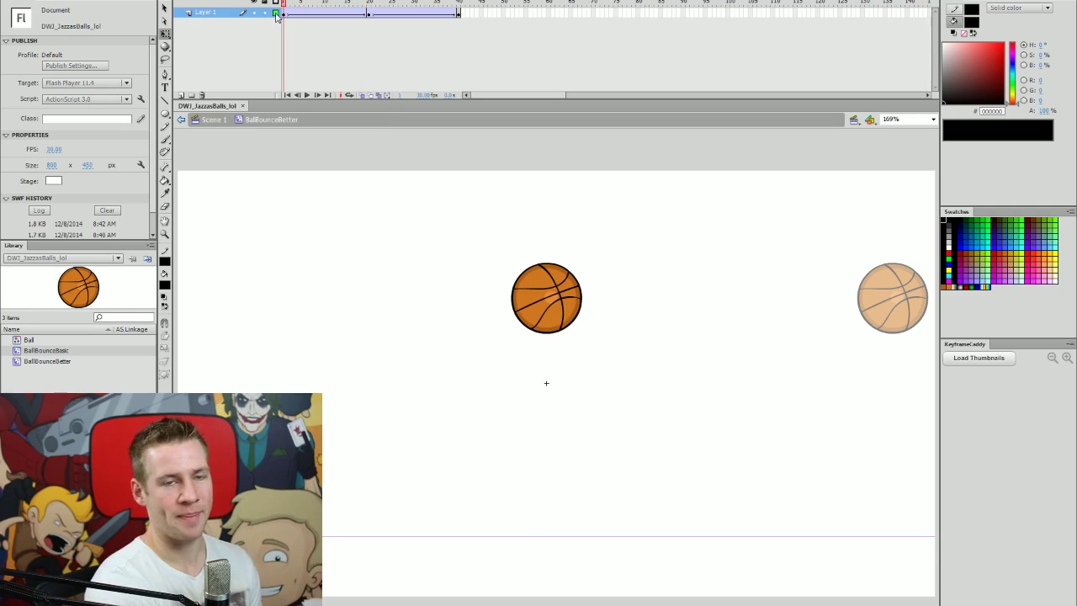
drag(283, 13, 324, 17)
click(359, 47)
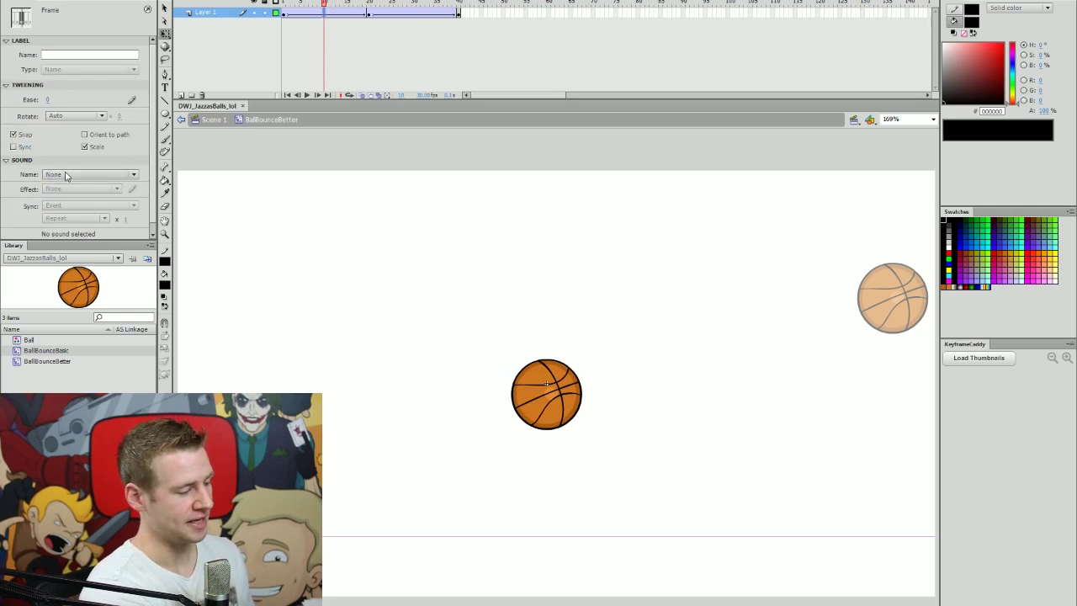
scroll(153, 88, down, 1)
scroll(151, 118, up, 1)
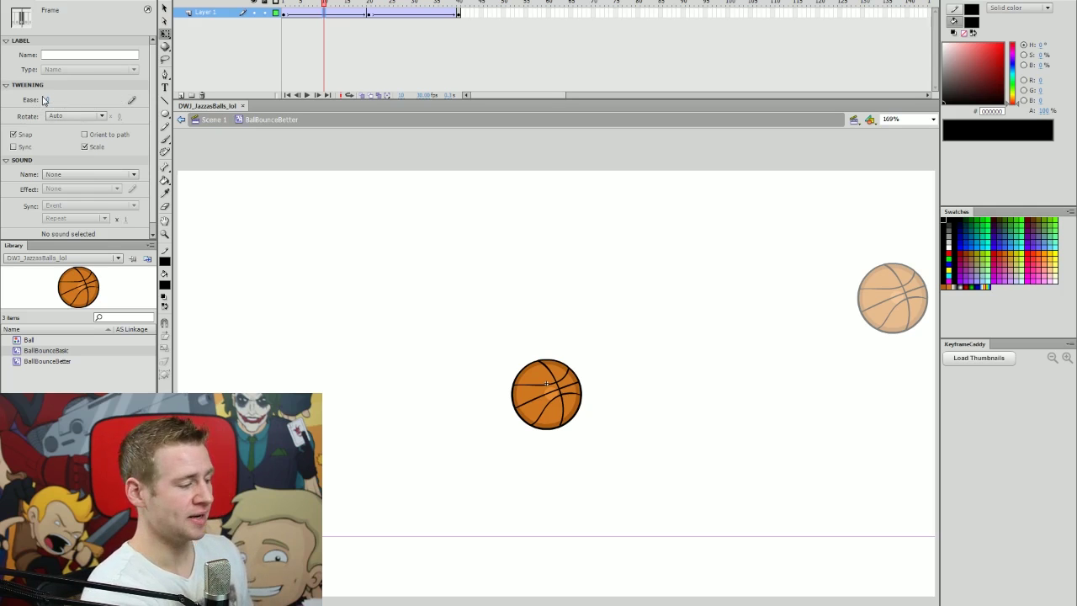
drag(46, 100, 40, 106)
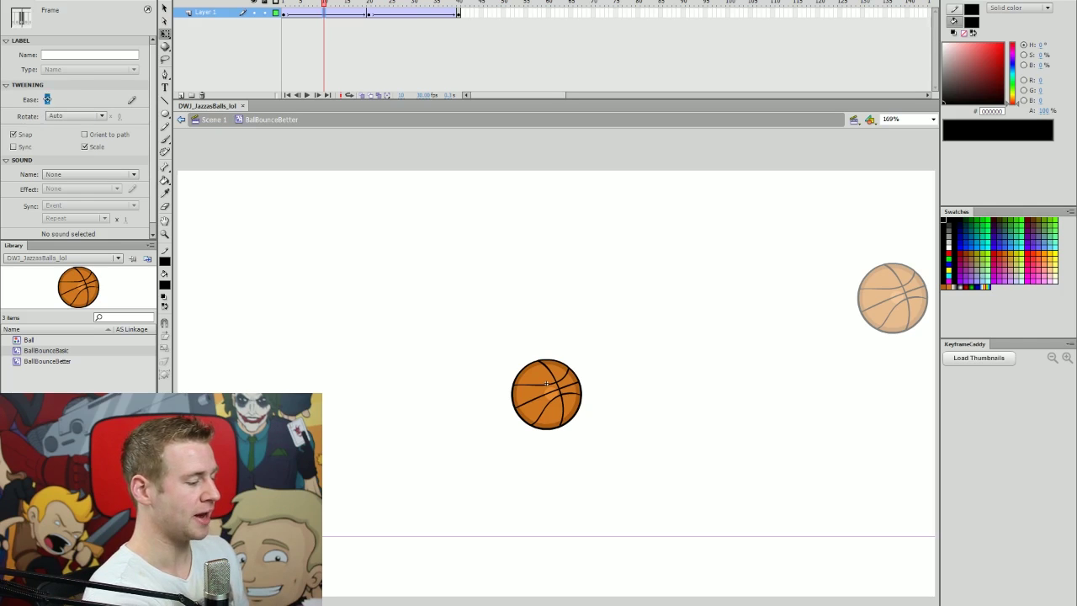
text(-80)
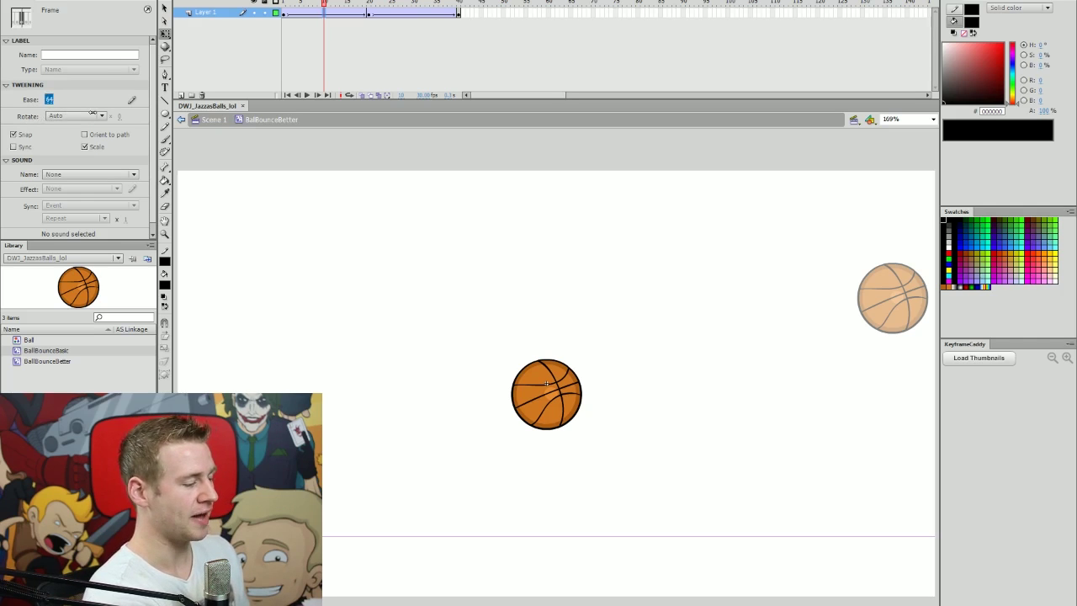
key(Return)
text(33)
key(Return)
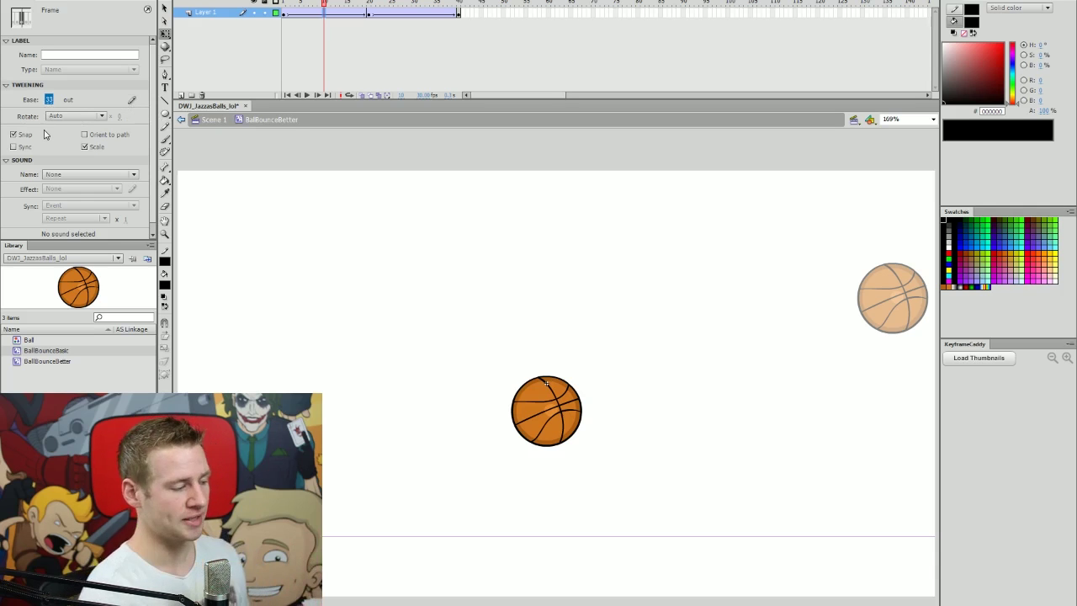
Step: Set the falling tween's ease to -100 and check the ball's new spacing with onion skins, turning them off again
mouse_move(47, 102)
mouse_down()
mouse_move(47, 140)
mouse_move(22, 125)
mouse_move(50, 99)
mouse_up()
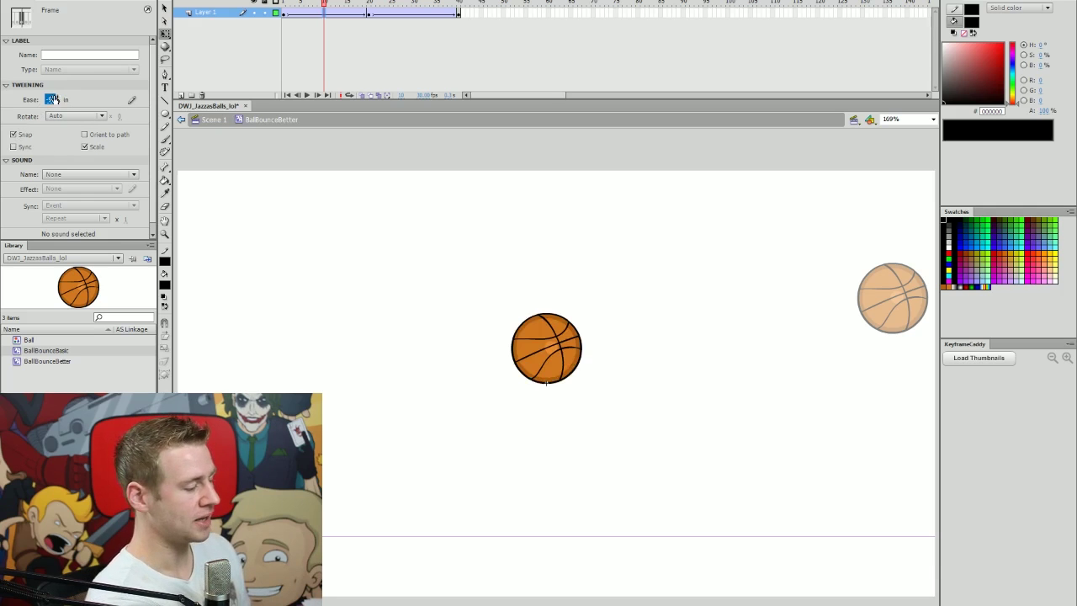
click(283, 4)
click(271, 37)
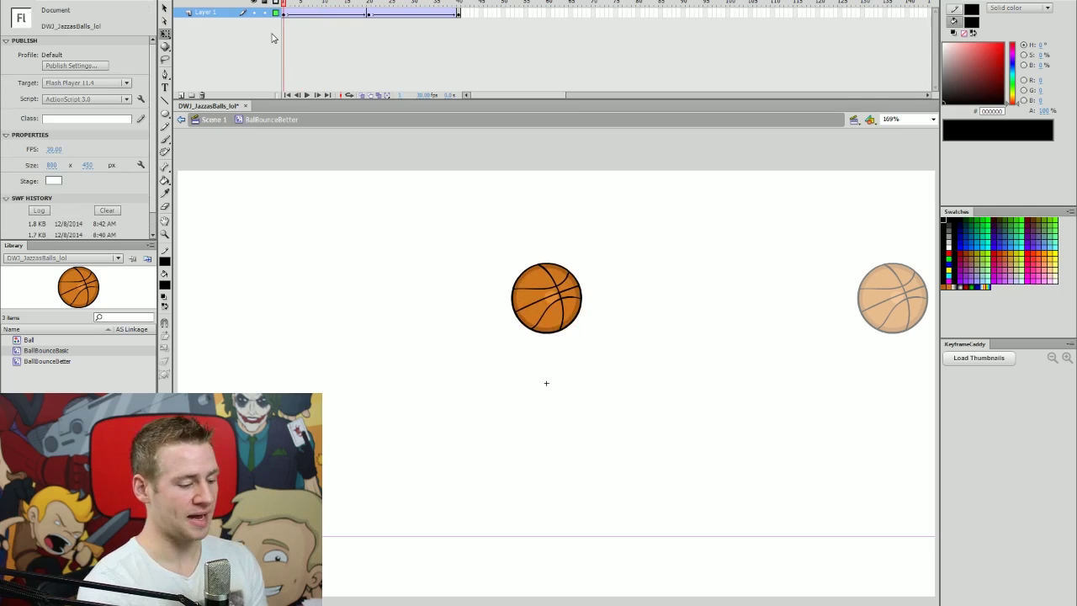
drag(287, 6, 366, 6)
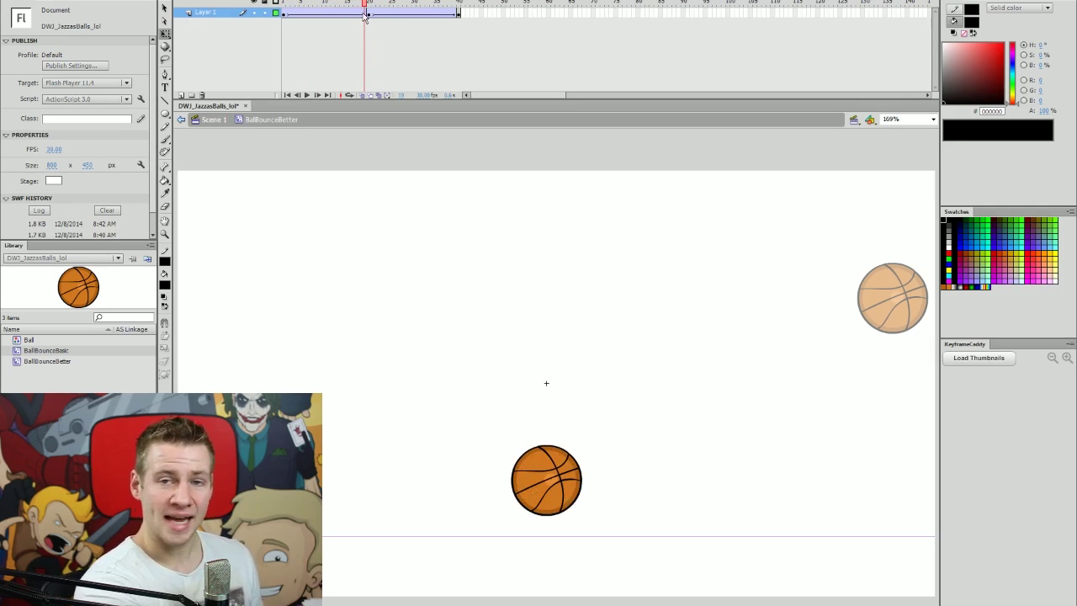
click(361, 95)
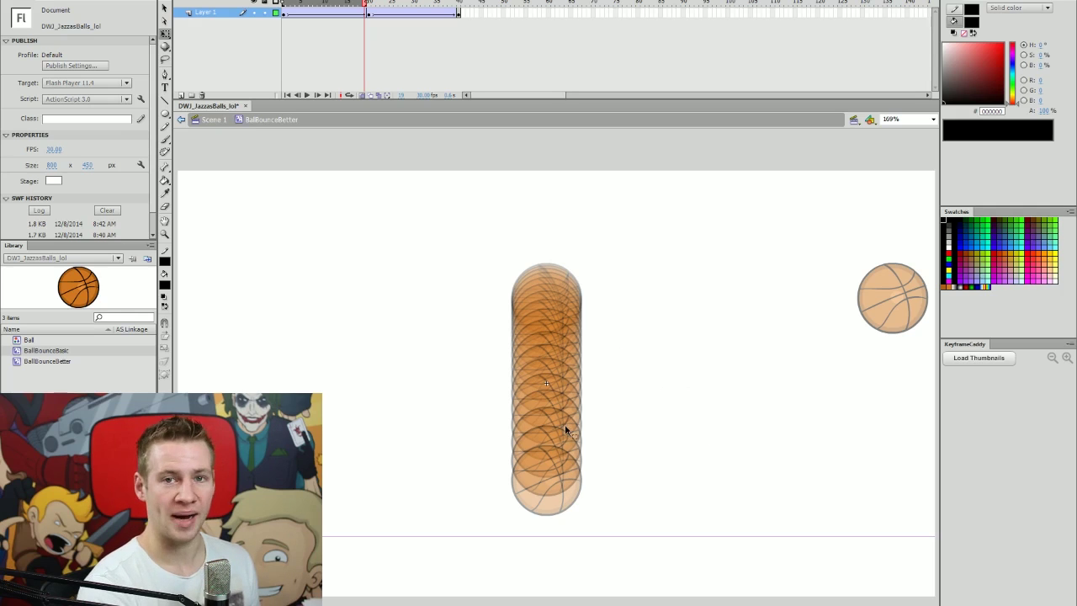
key(v)
key(alt+shift+o)
Step: Set the rising tween's ease to 100 and review the ease of both the falling and rising tweens
click(404, 14)
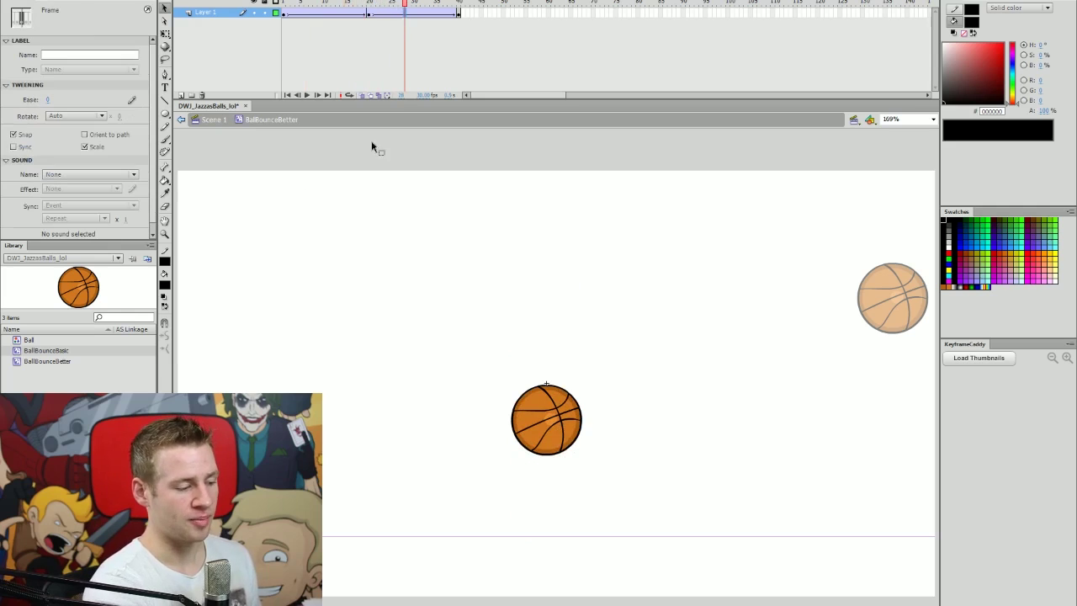
text(100)
key(Return)
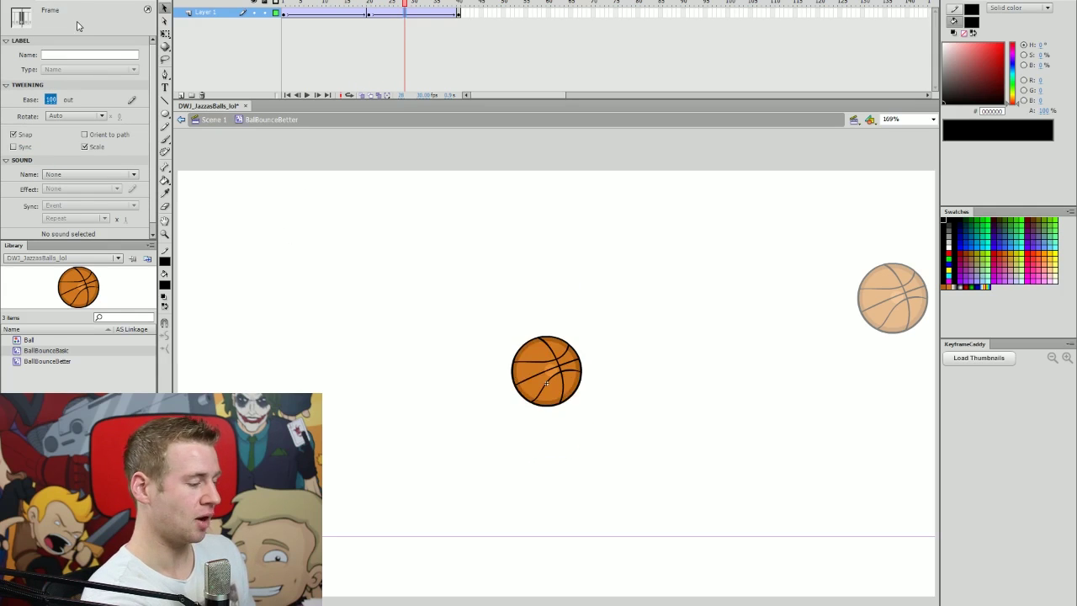
drag(368, 5, 265, 25)
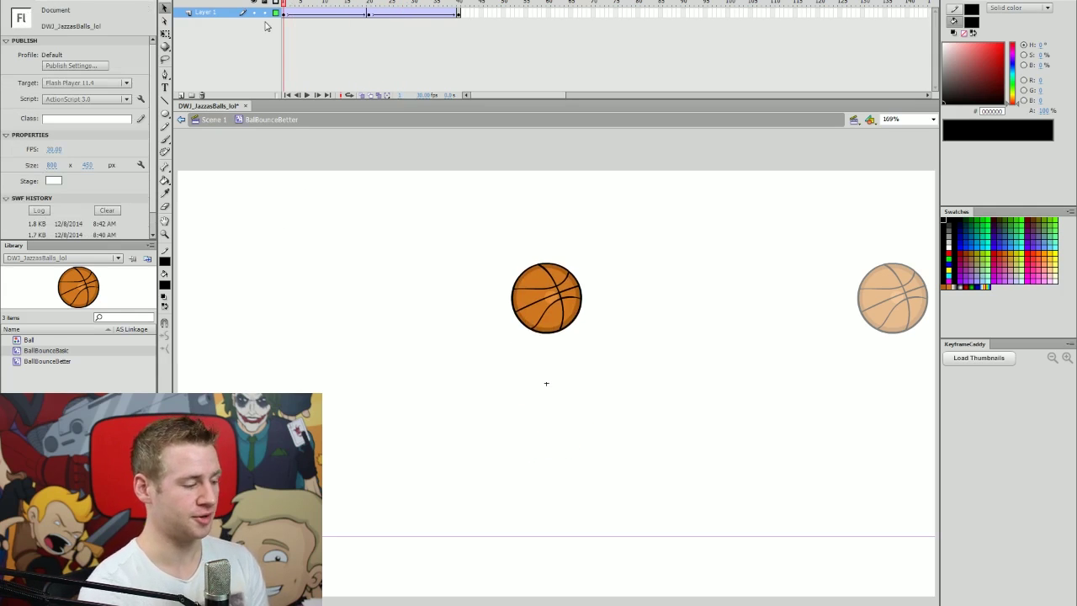
click(328, 15)
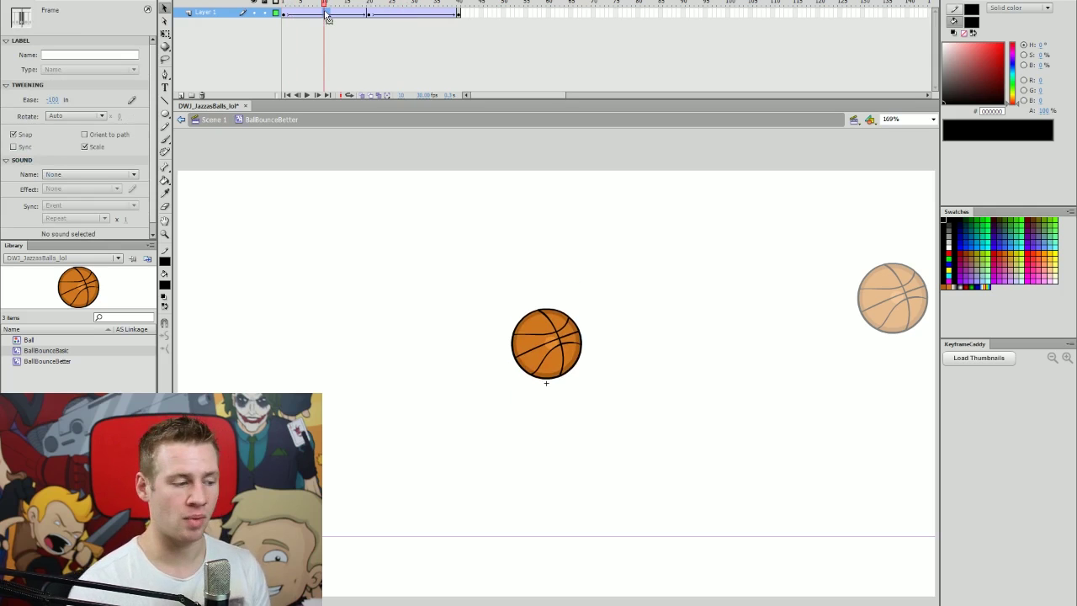
drag(426, 9, 375, 18)
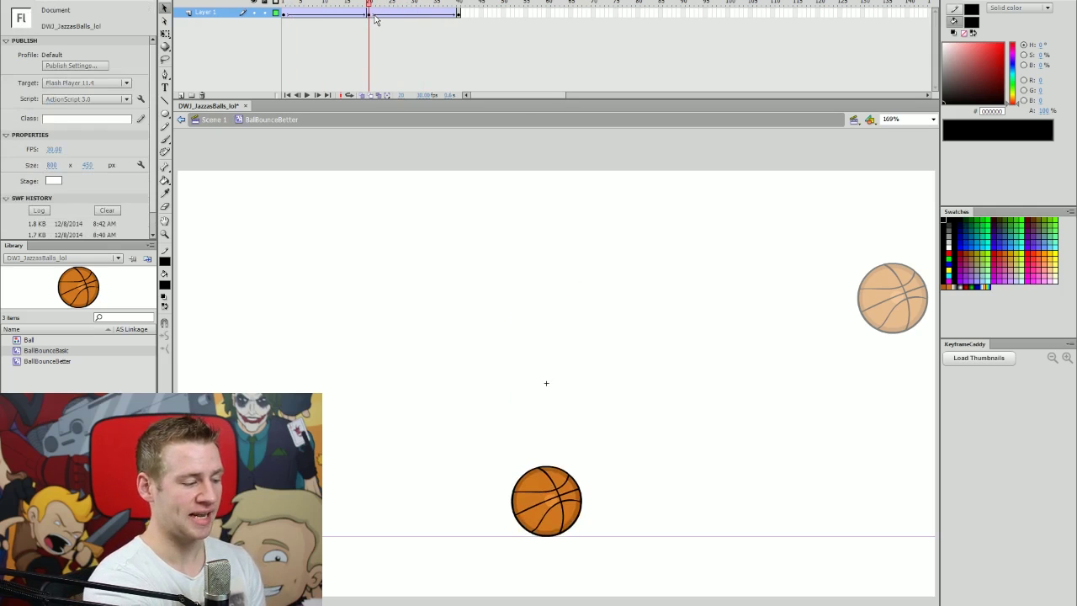
click(391, 14)
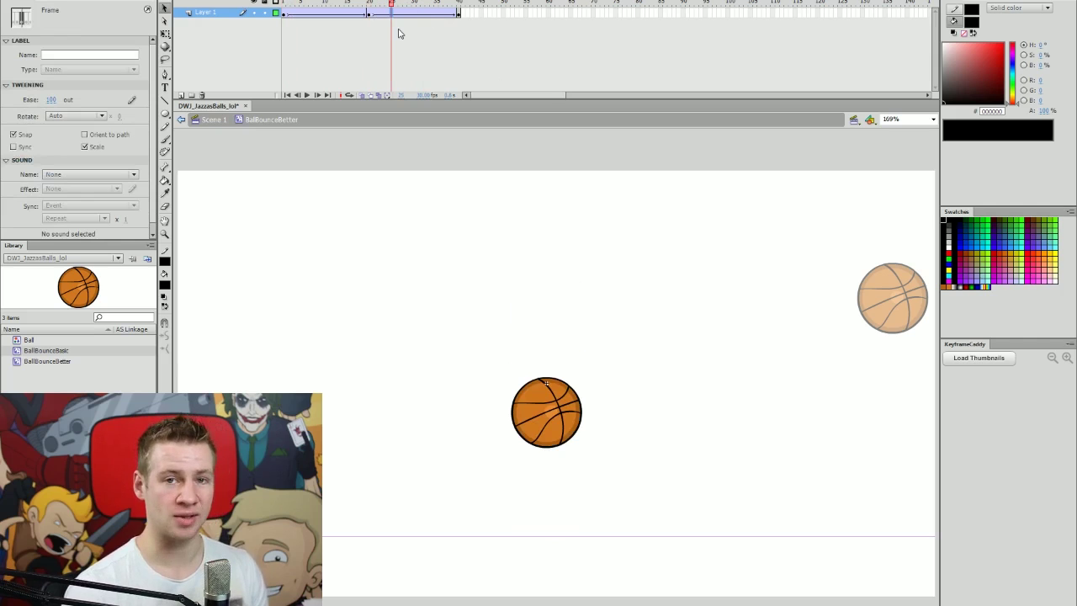
Step: Play the eased bounce and test the movie to compare both balls, and close the preview
key(Return)
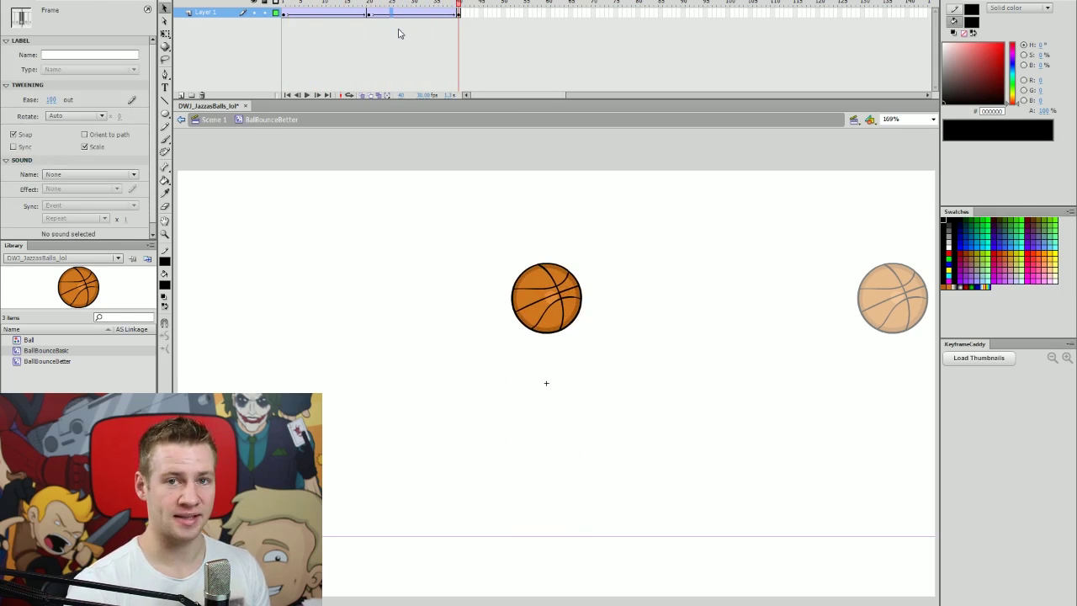
key(ctrl+Return)
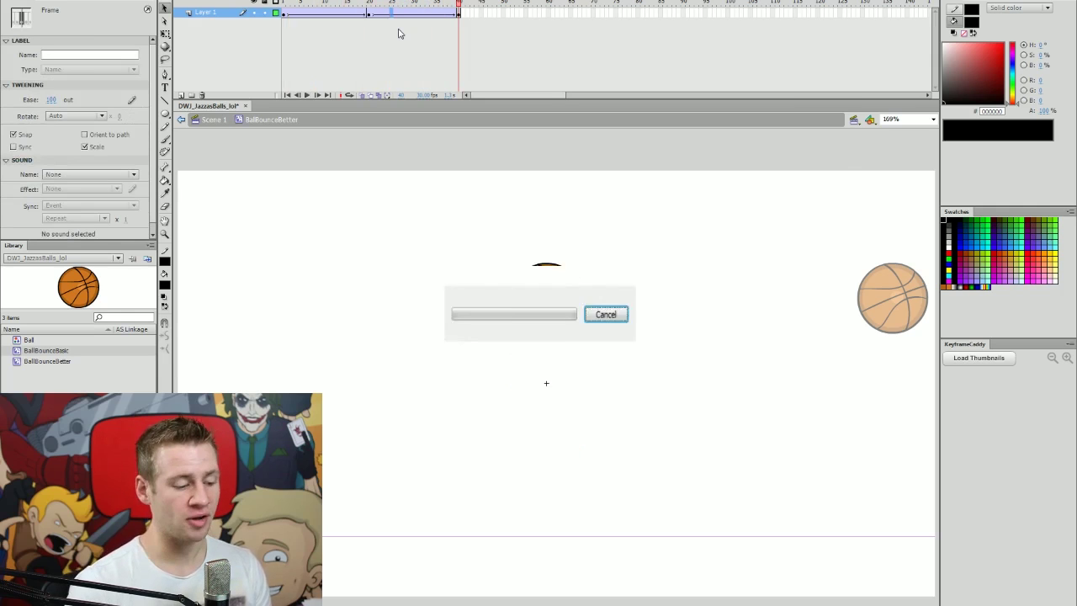
drag(714, 67, 708, 112)
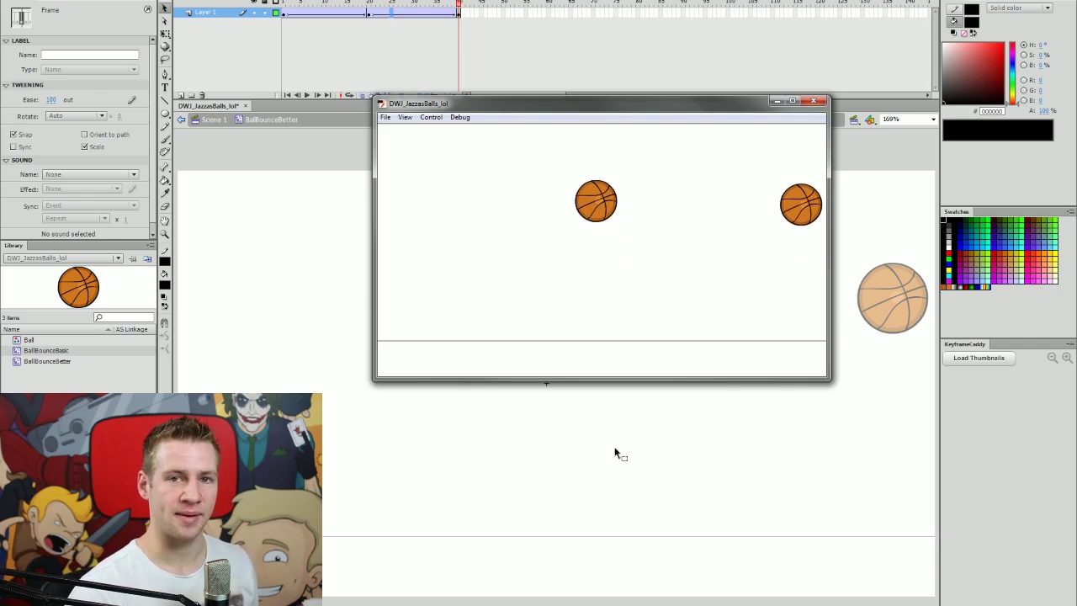
click(711, 260)
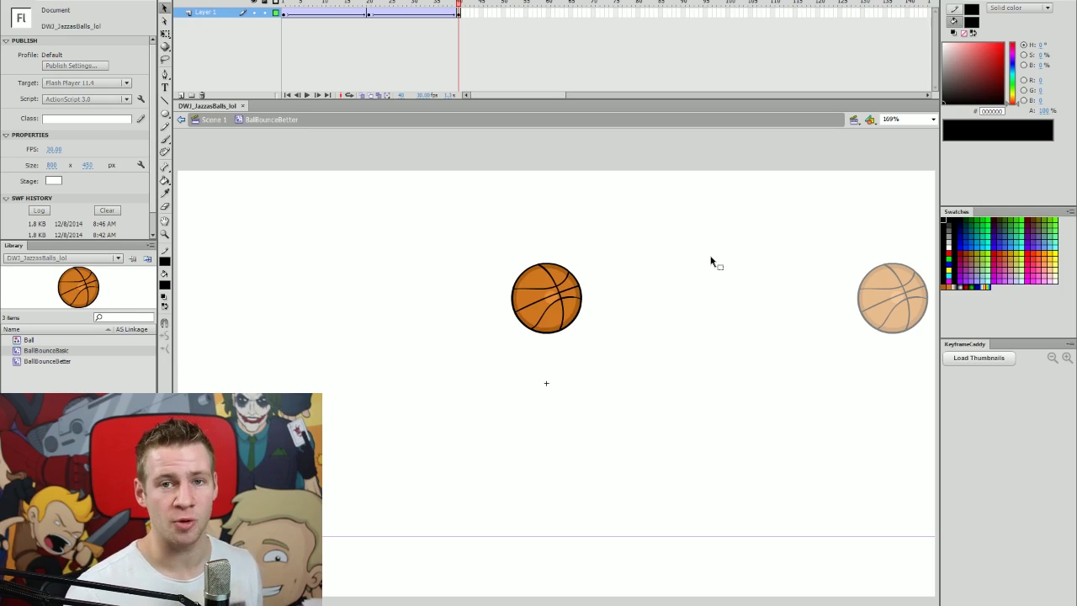
Step: Hold the ball on the ground at frames 20 and 21 by adding a ground keyframe, extending the bounce to frame 41
key(Return)
drag(346, 10, 371, 12)
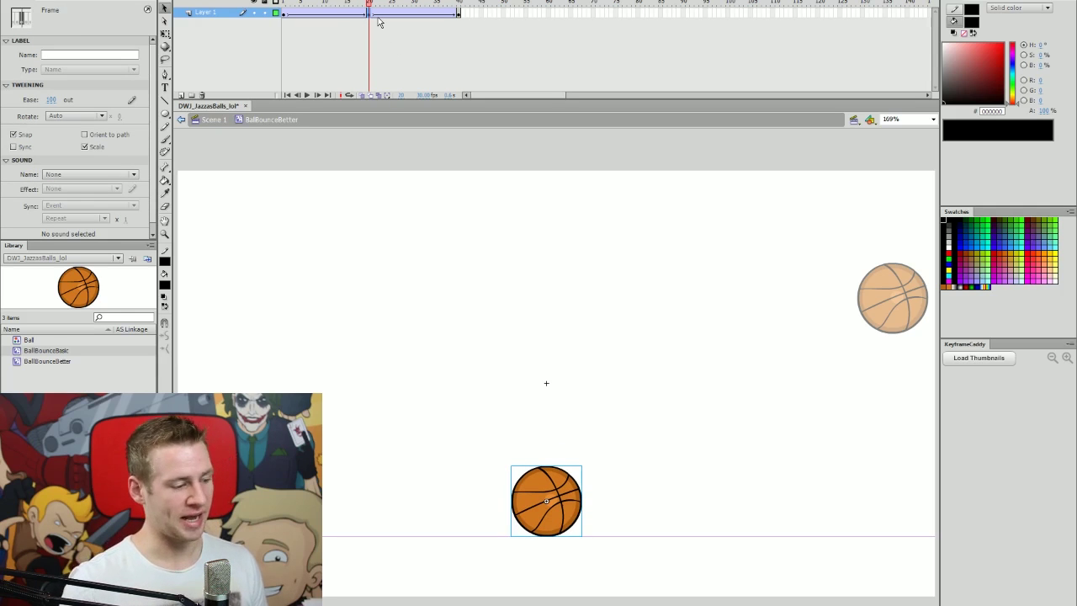
drag(370, 6, 460, 19)
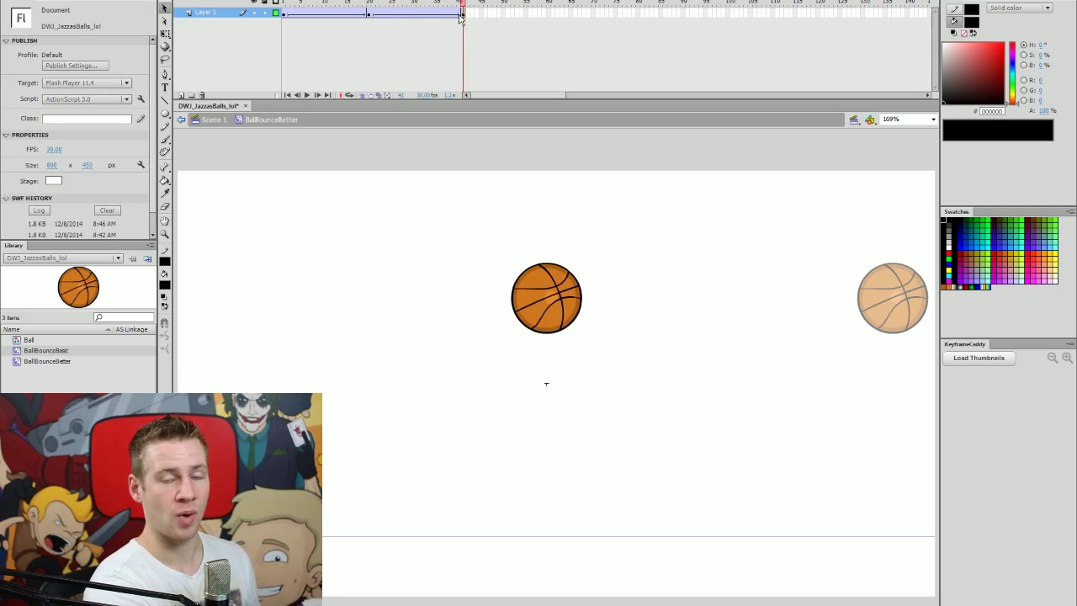
click(369, 12)
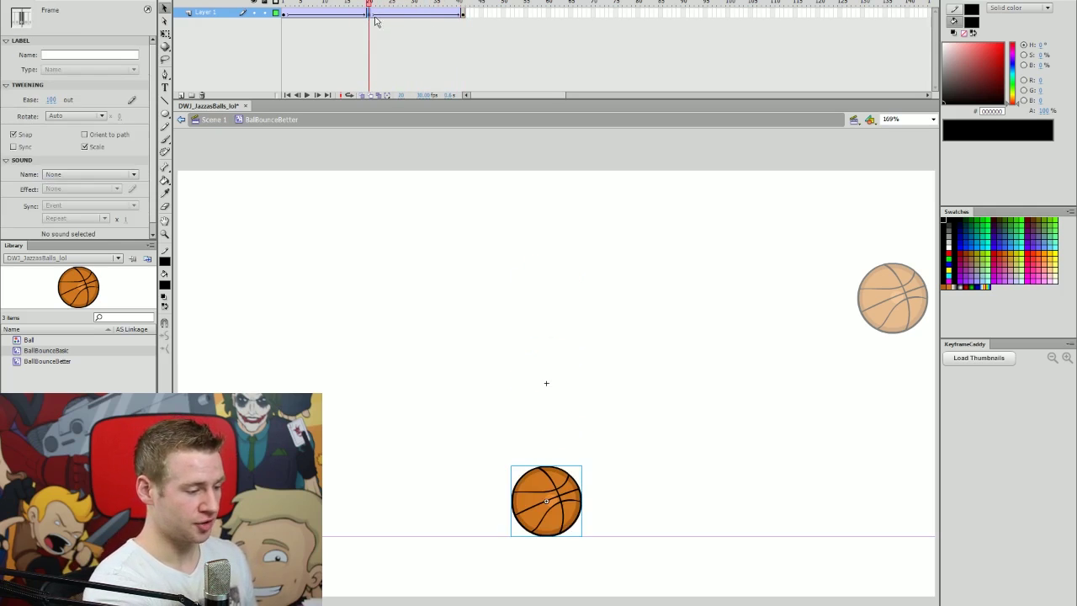
click(375, 13)
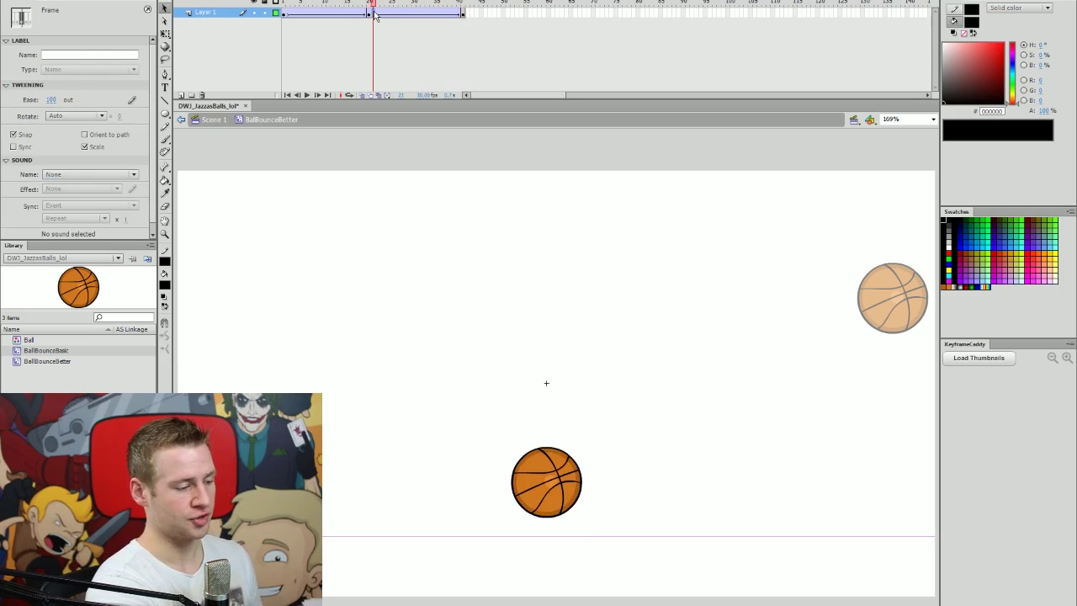
key(comma)
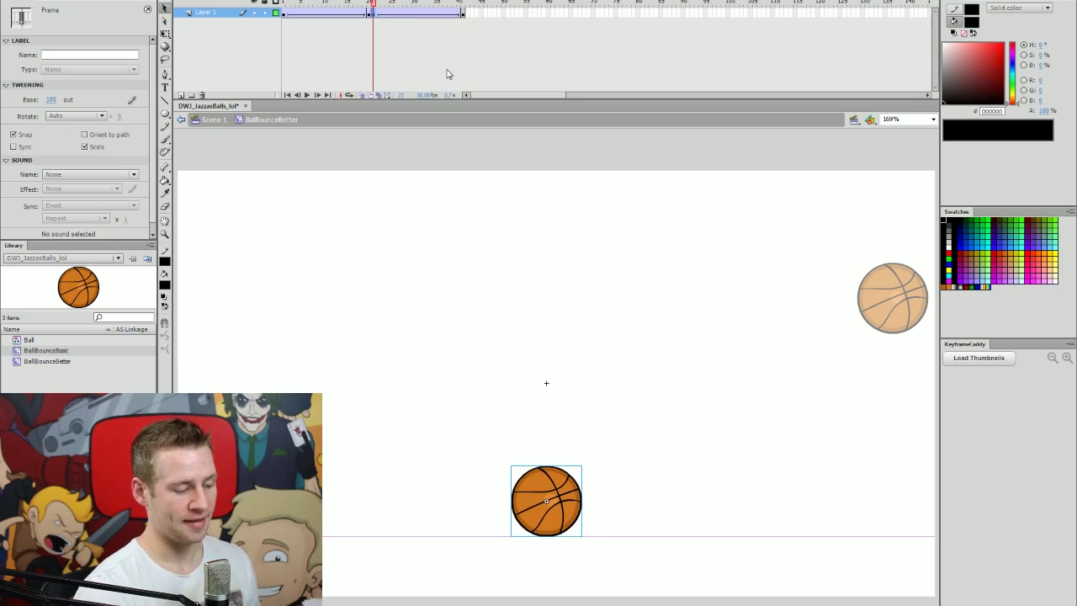
Step: Step back and forth between frames 20 and 21 to examine the ball's hold on the ground
key(comma)
key(period)
key(comma)
key(period)
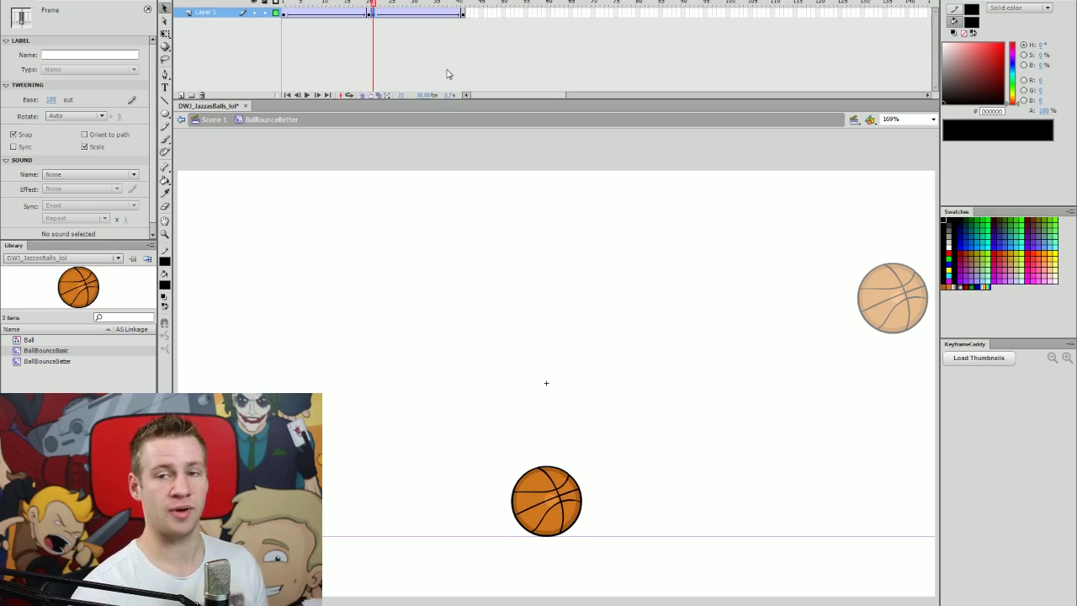
key(comma)
key(period)
key(comma)
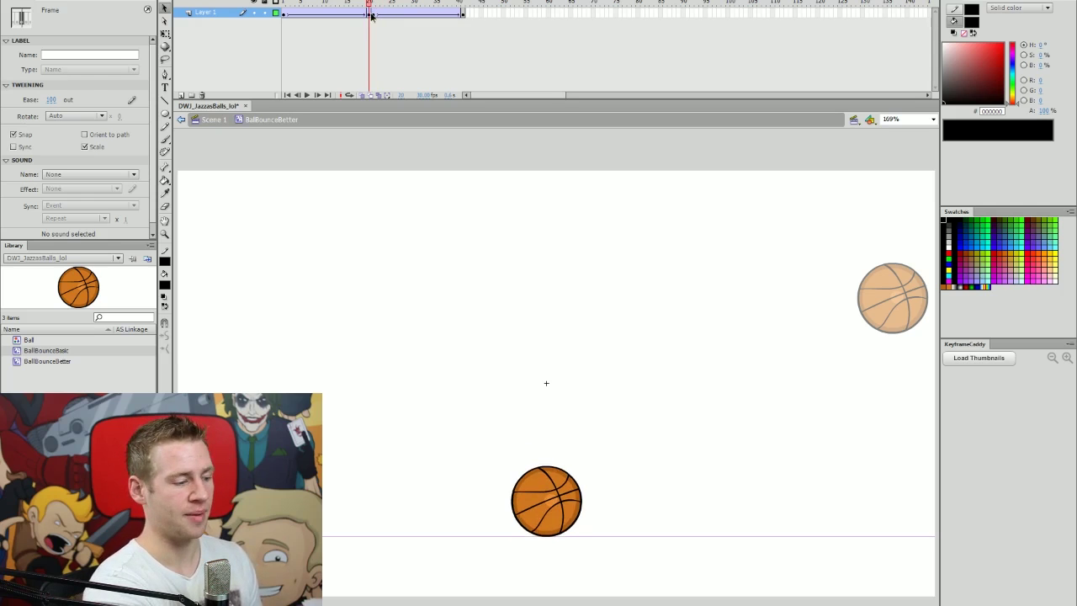
key(period)
Step: Add another ground keyframe at frame 22, extending the bounce to frame 42
click(377, 13)
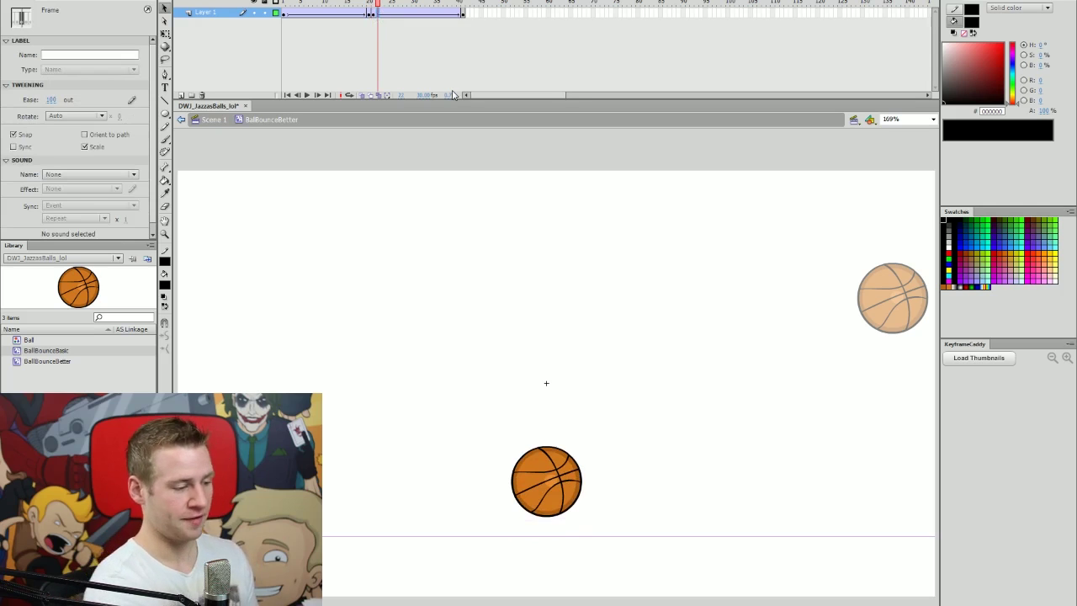
key(comma)
key(F5)
key(period)
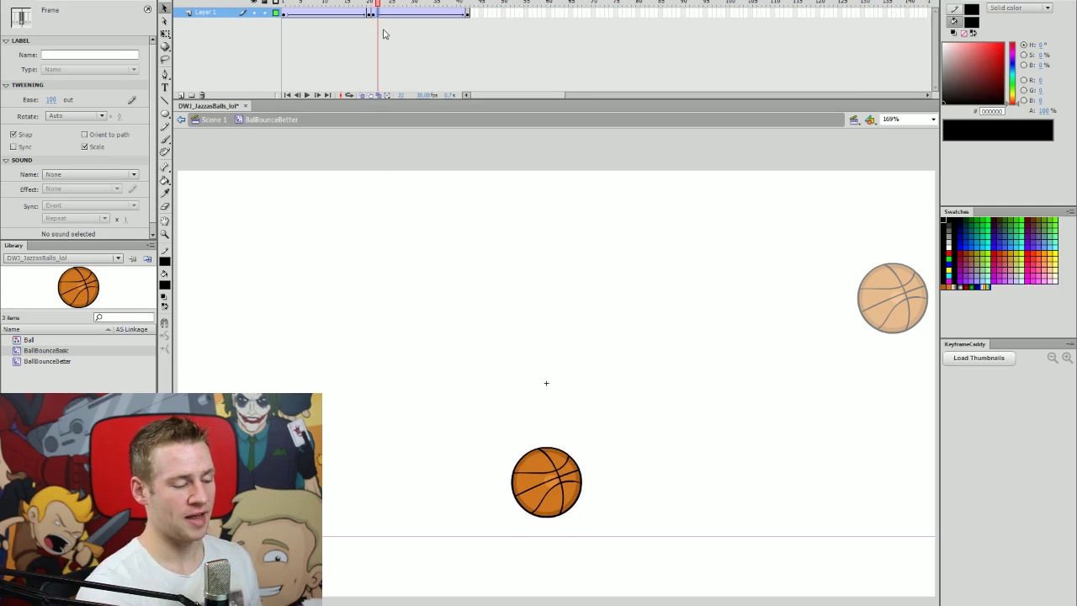
key(comma)
click(445, 148)
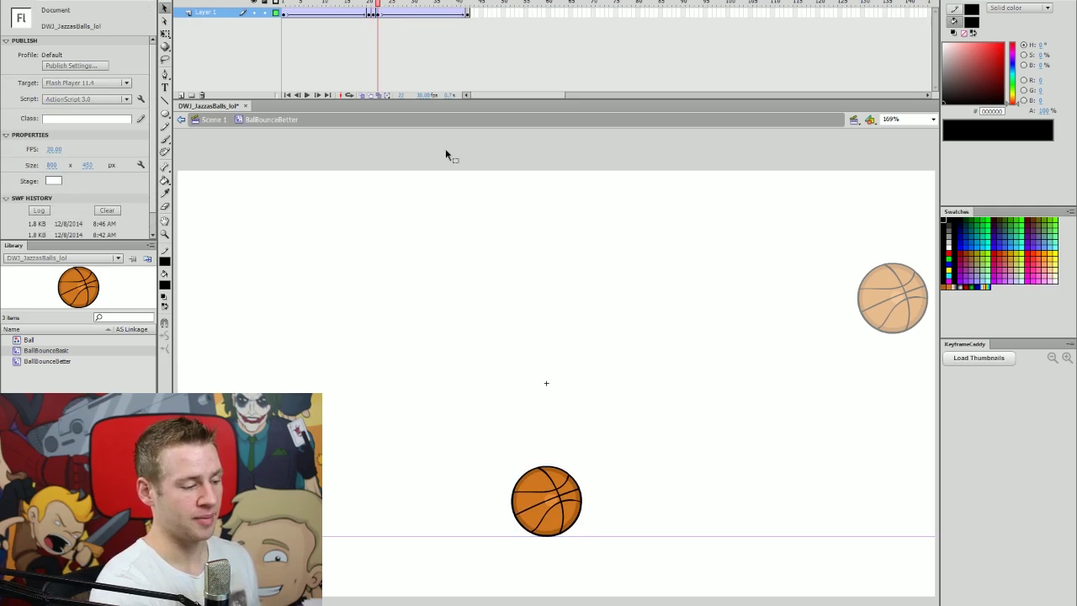
Step: Step back and forth between frames 20, 21 and 22 to examine the ball's ground-contact keyframes
key(comma)
key(comma)
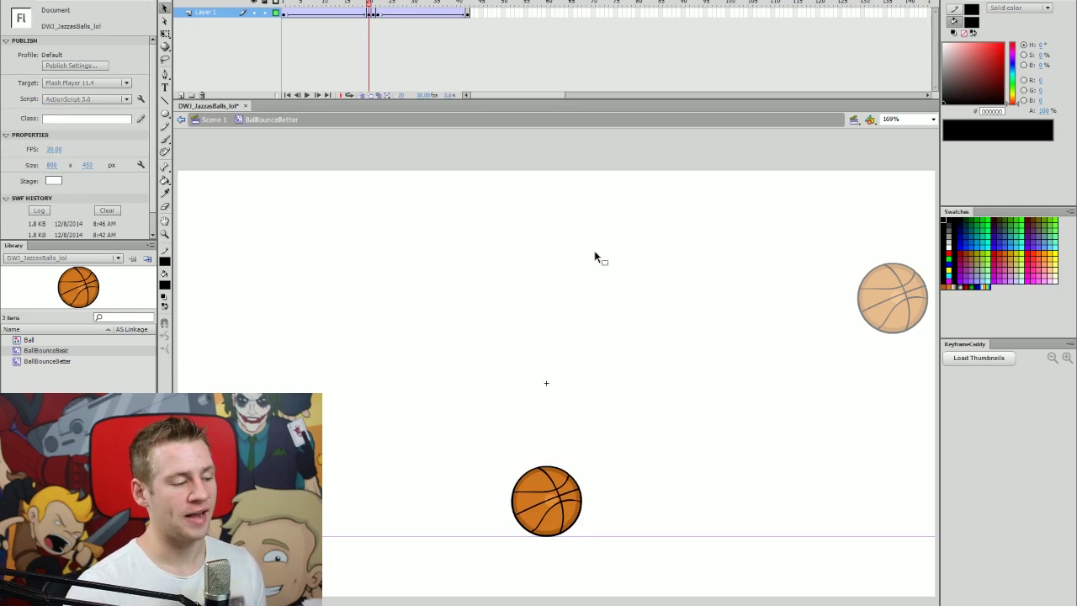
key(period)
key(period)
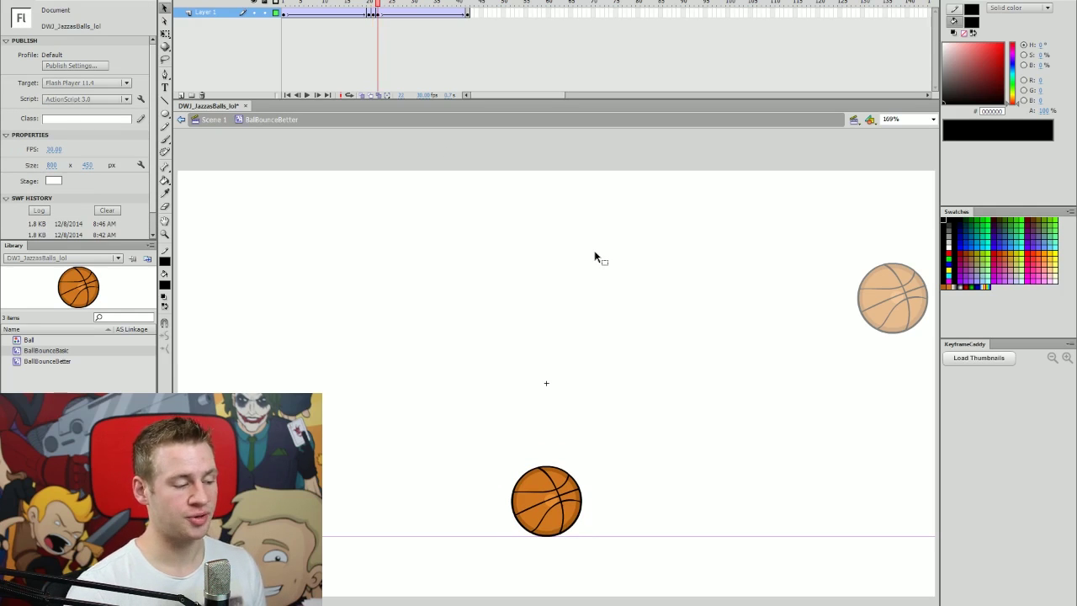
key(comma)
key(comma)
key(period)
key(comma)
key(period)
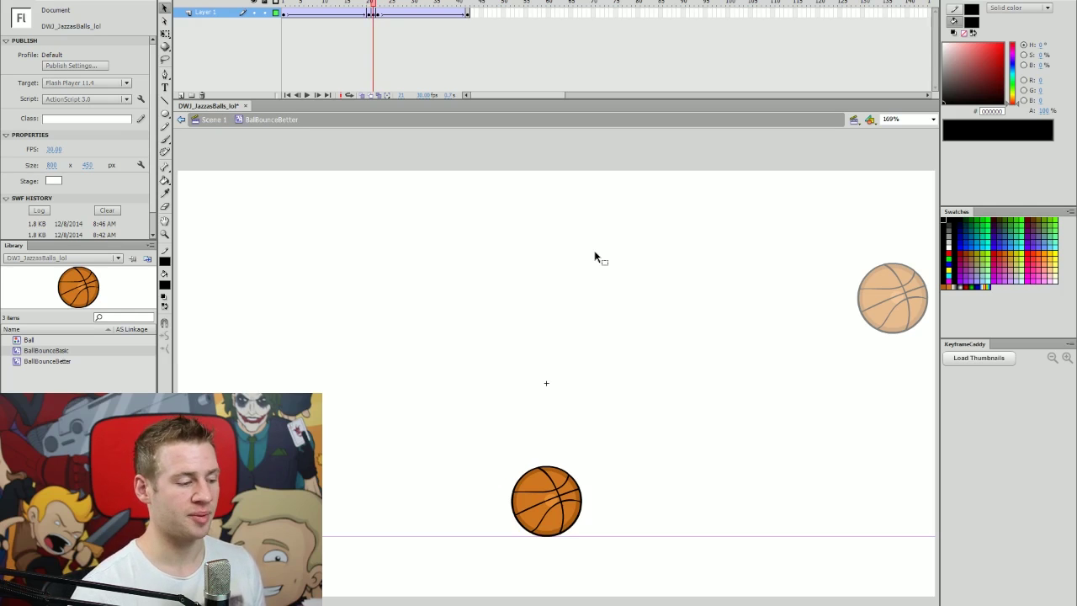
Step: Squash the ball at frame 21 to about 95 wide by 51 high with Free Transform and lower it onto the ground line
click(579, 504)
key(q)
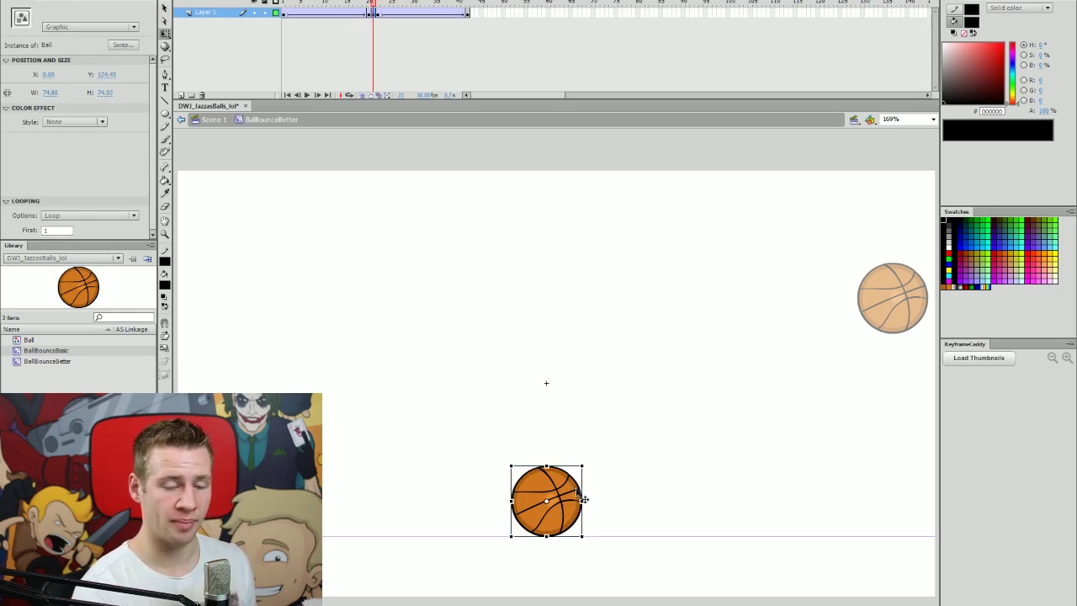
drag(580, 464, 592, 479)
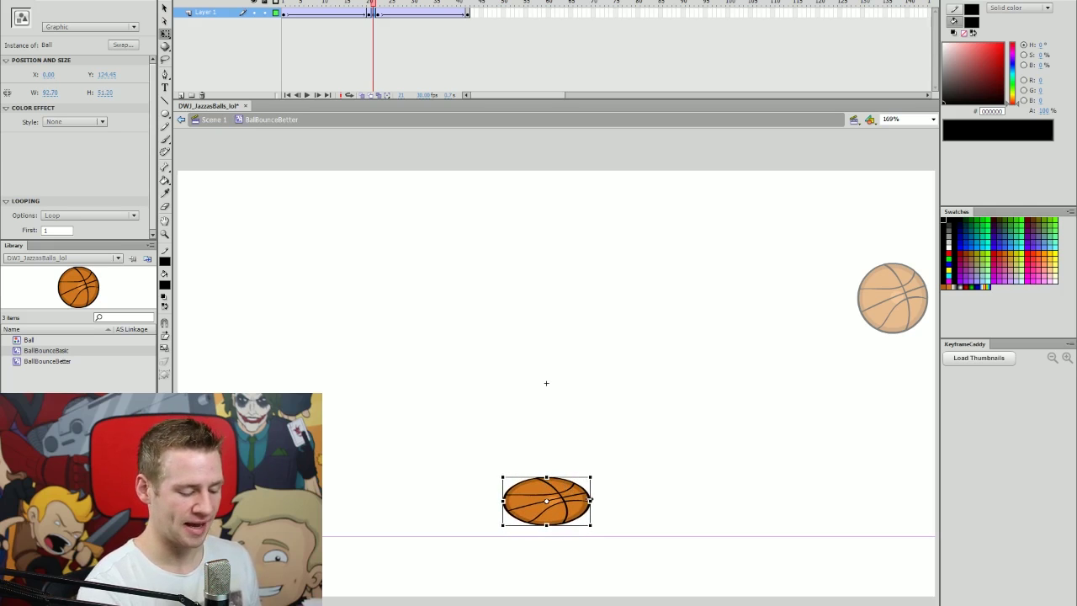
drag(587, 503, 587, 515)
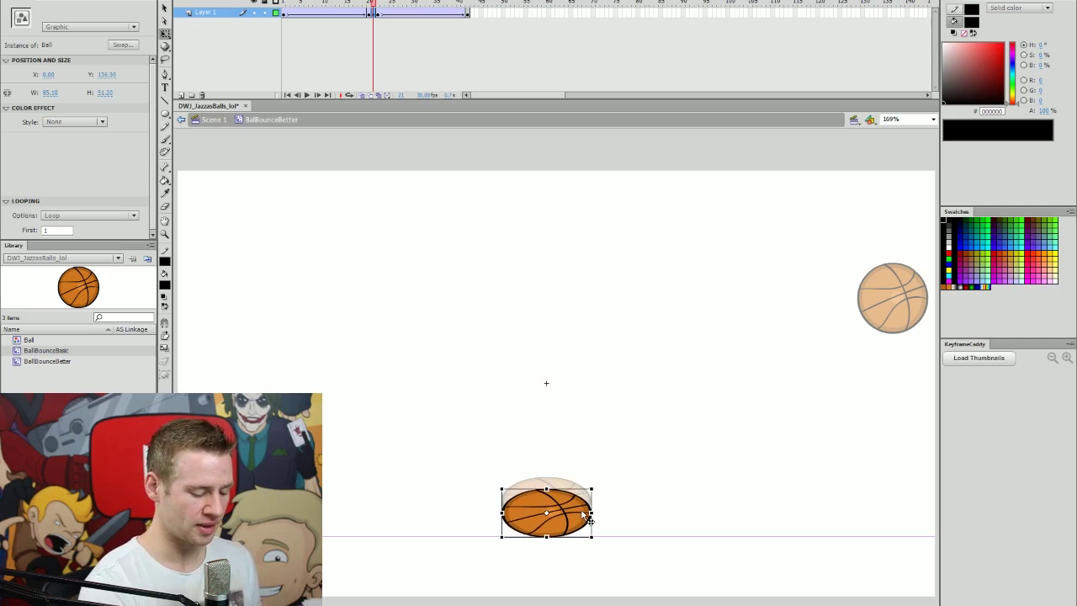
click(640, 471)
key(v)
Step: Step through frames 20 to 22 to examine how the squashed ball reads between its round ground poses
key(comma)
key(comma)
key(period)
key(period)
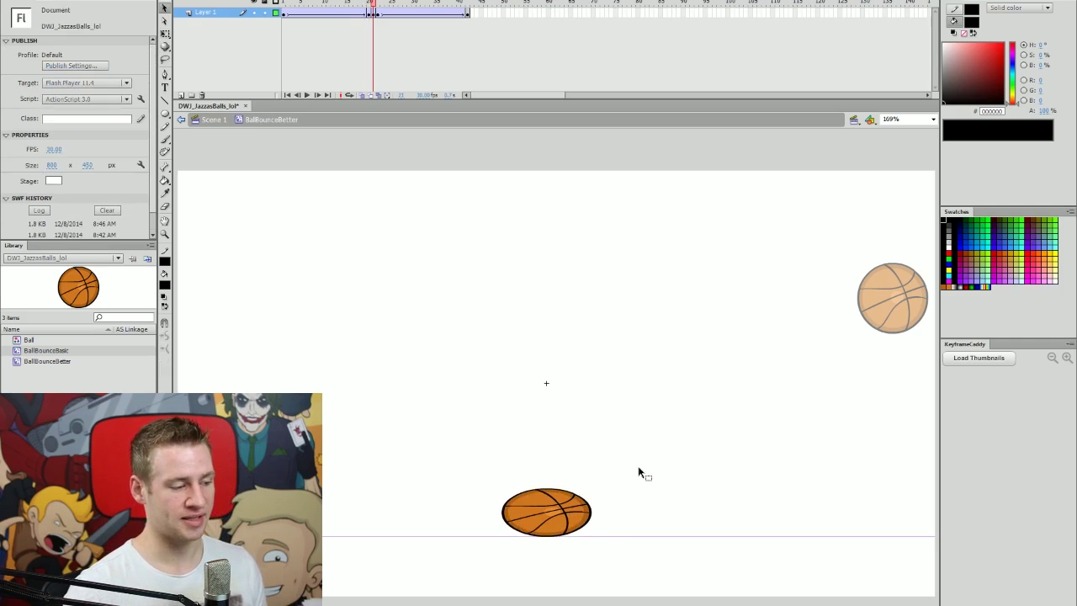
key(comma)
key(period)
key(period)
key(comma)
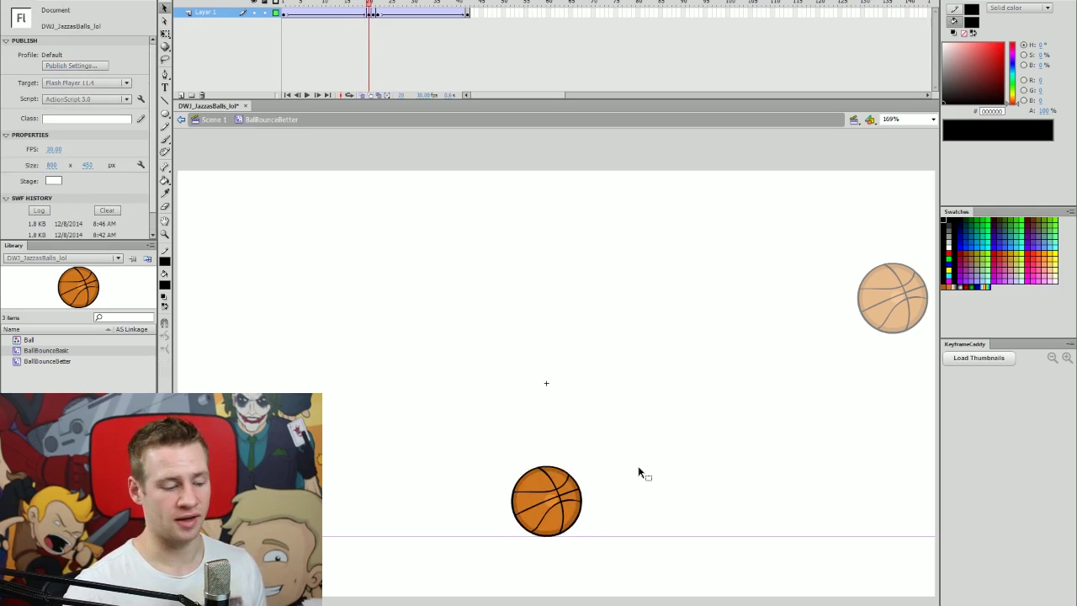
Step: Raise the ball slightly at frame 22 and stretch it taller and narrower so its base rests on the ground line
key(period)
key(period)
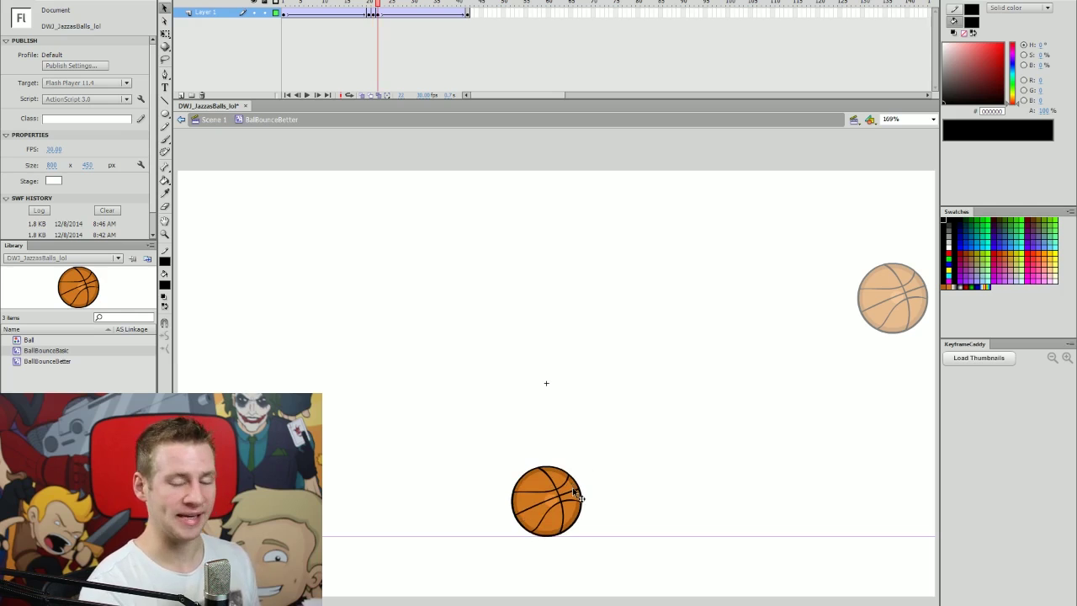
drag(575, 496, 577, 489)
key(q)
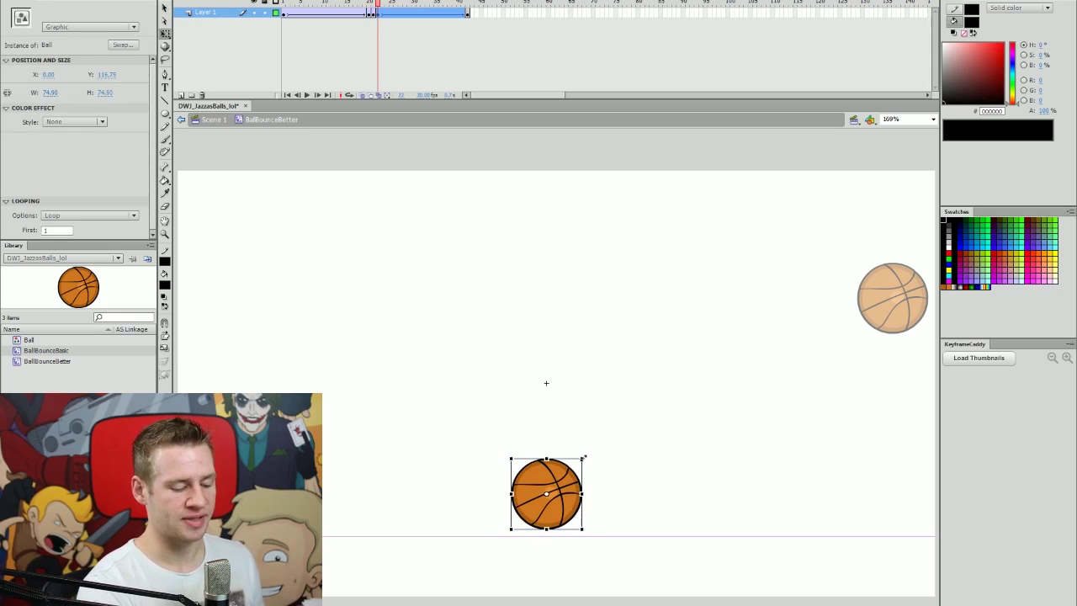
drag(582, 458, 577, 454)
click(636, 405)
Step: Play the squash-and-stretch bounce on the timeline, test the movie to compare both balls, and close the preview
key(Return)
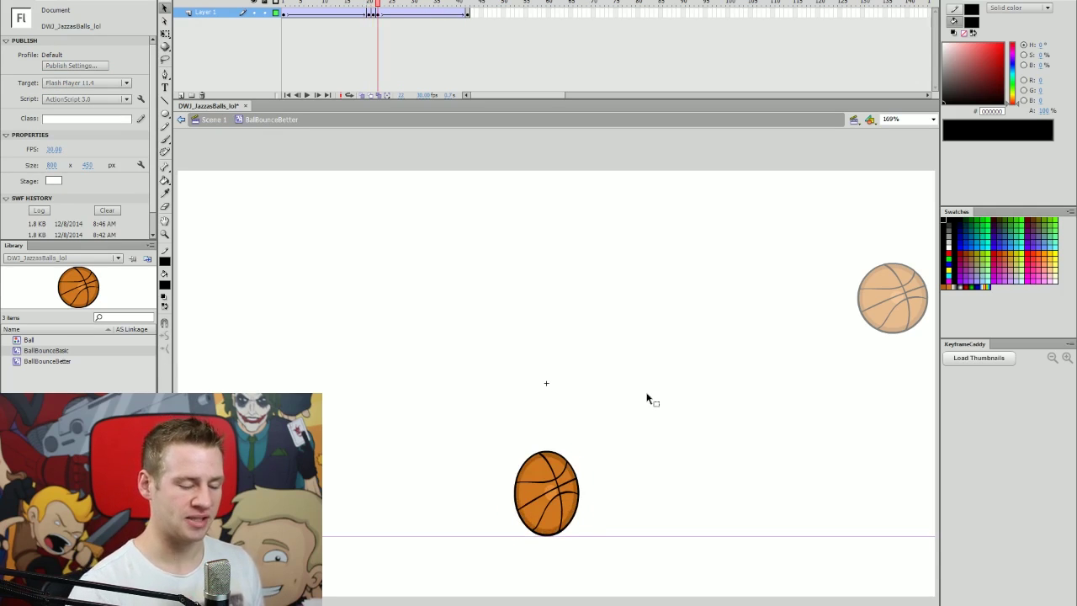
key(Return)
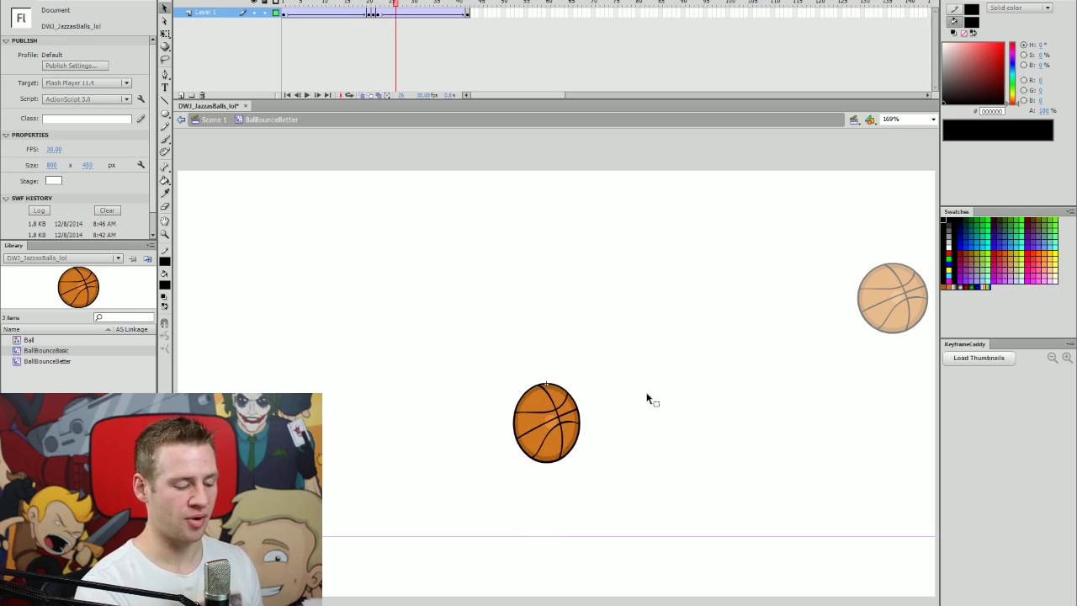
click(380, 14)
drag(380, 14, 467, 9)
click(381, 12)
key(Return)
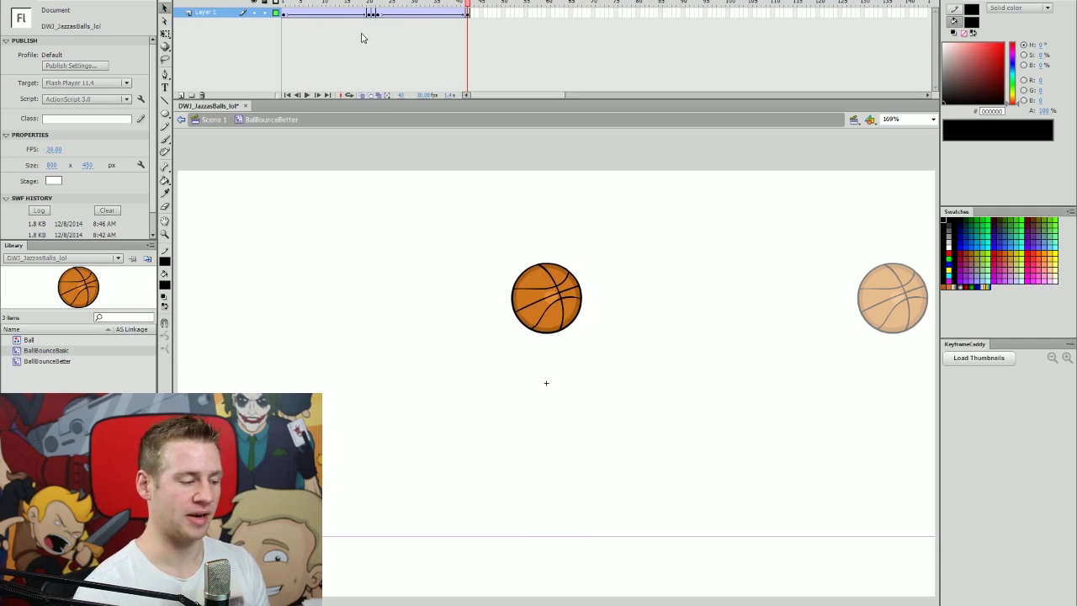
key(ctrl+Return)
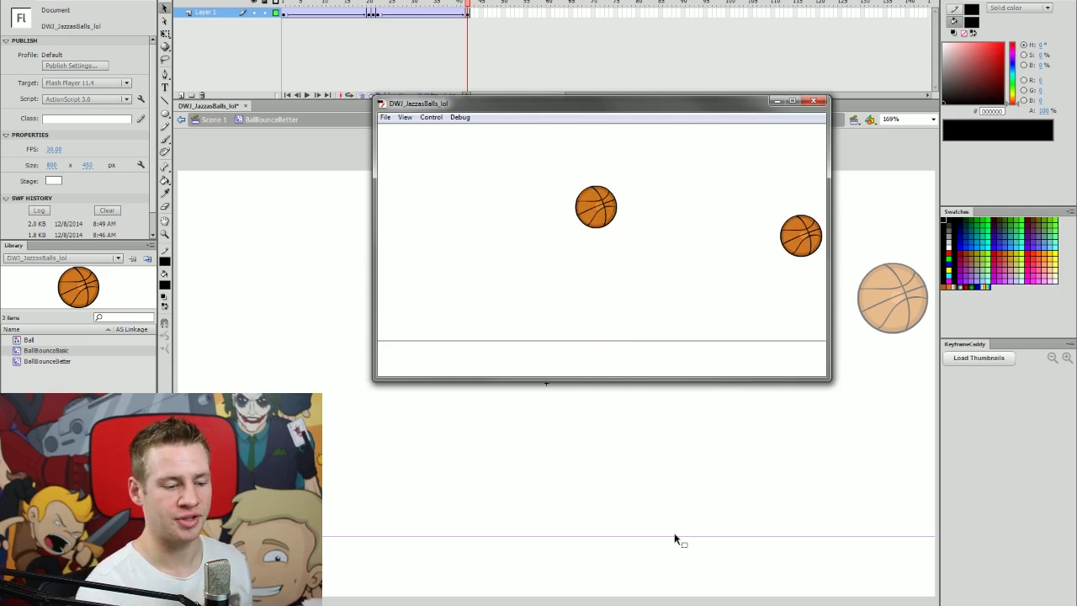
click(813, 101)
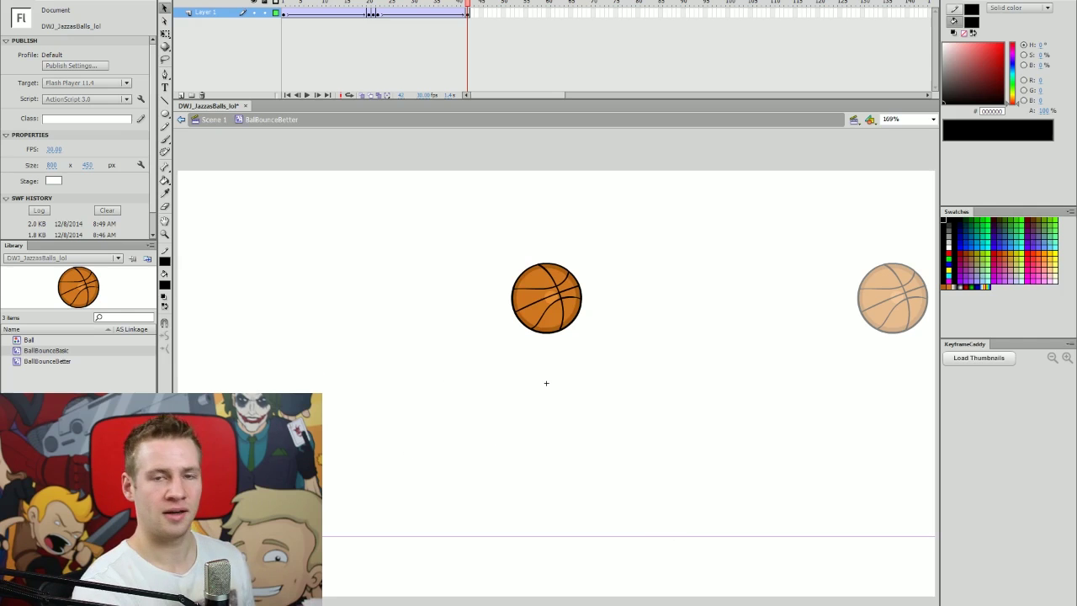
Step: Return to Scene 1 and move the BallBounceBetter instance horizontally to about X 668, beside the other bouncing ball
click(182, 123)
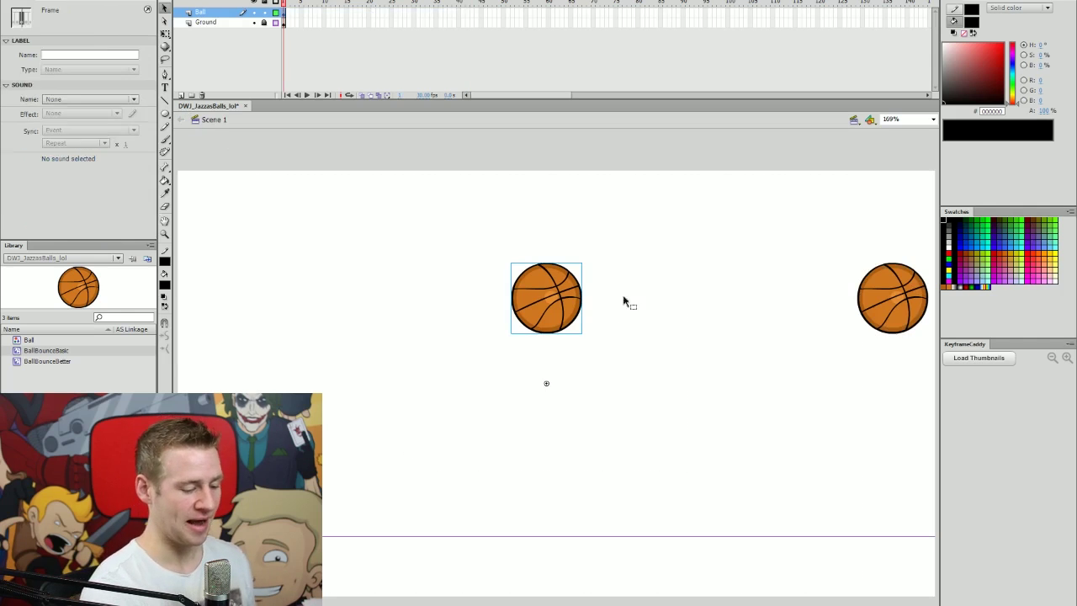
drag(557, 310, 837, 329)
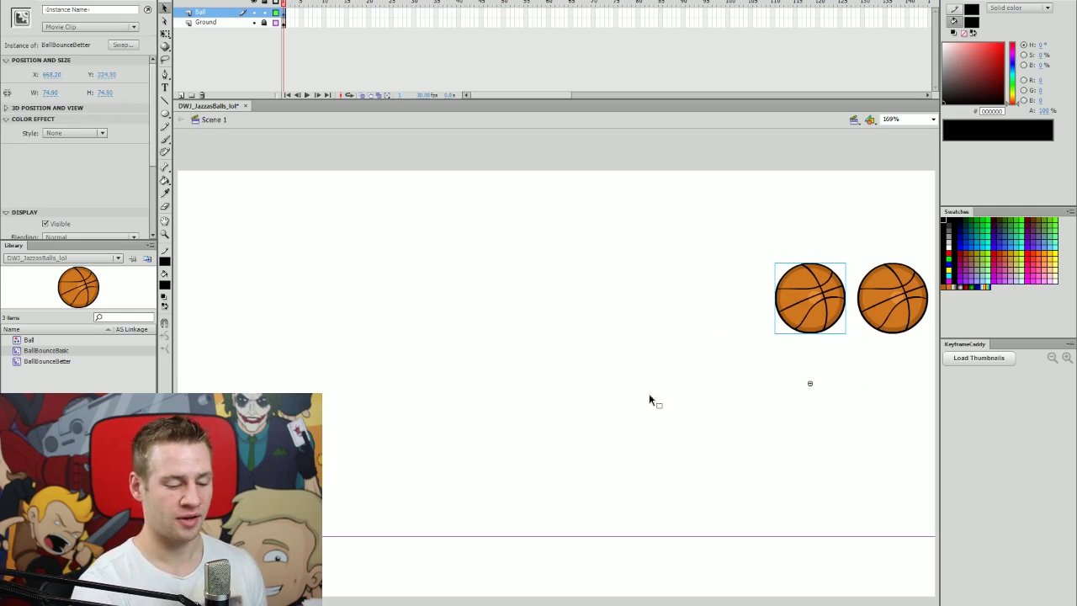
click(641, 354)
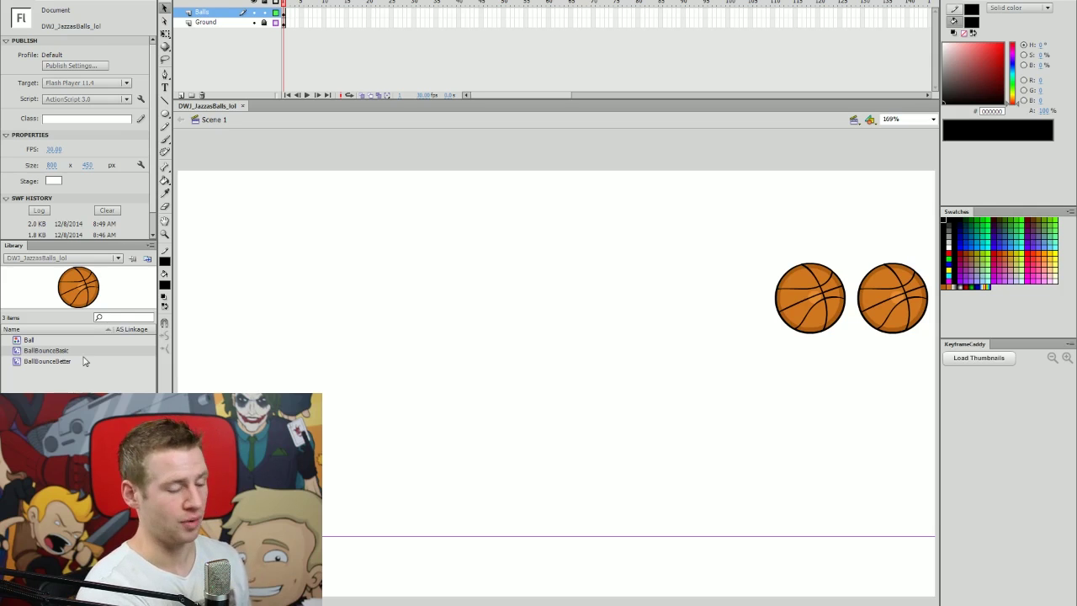
Step: Place a Ball symbol instance at the stage's left edge, level with the other balls, and save the file
click(31, 340)
drag(32, 340, 715, 309)
drag(721, 295, 240, 326)
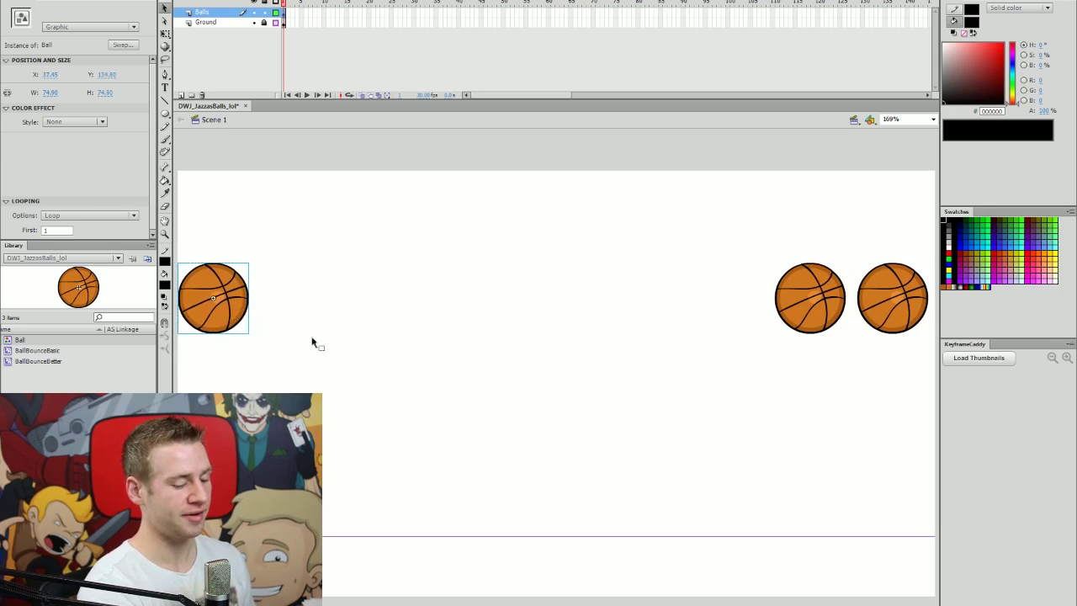
click(389, 358)
key(ctrl+s)
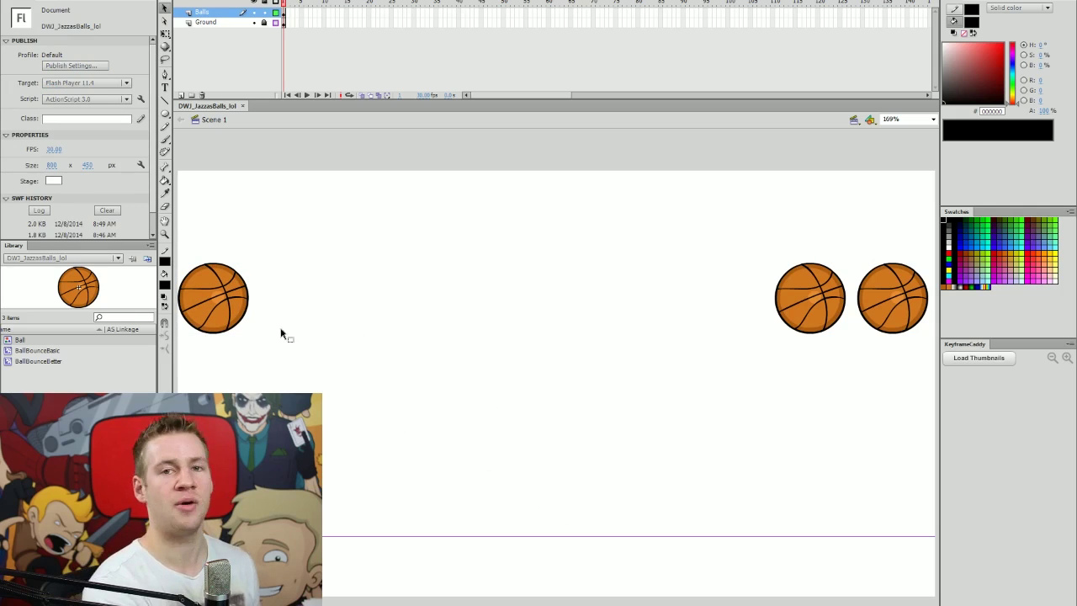
Step: Convert the new ball at the stage's left edge into a movie clip named BallBounceAcross and open it for editing
click(233, 313)
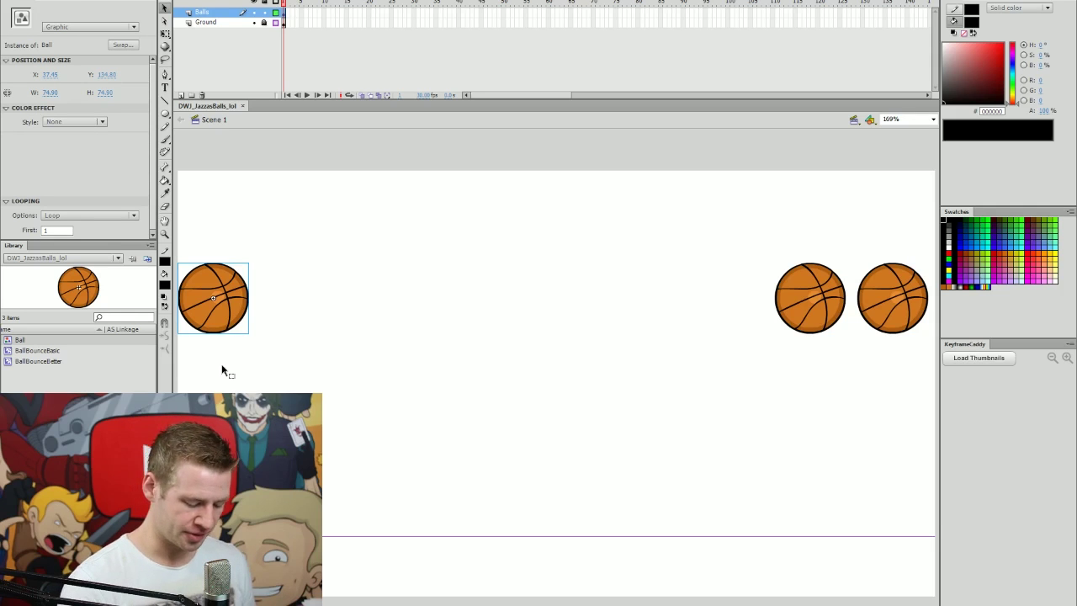
key(F8)
click(603, 218)
click(593, 230)
drag(592, 199, 562, 201)
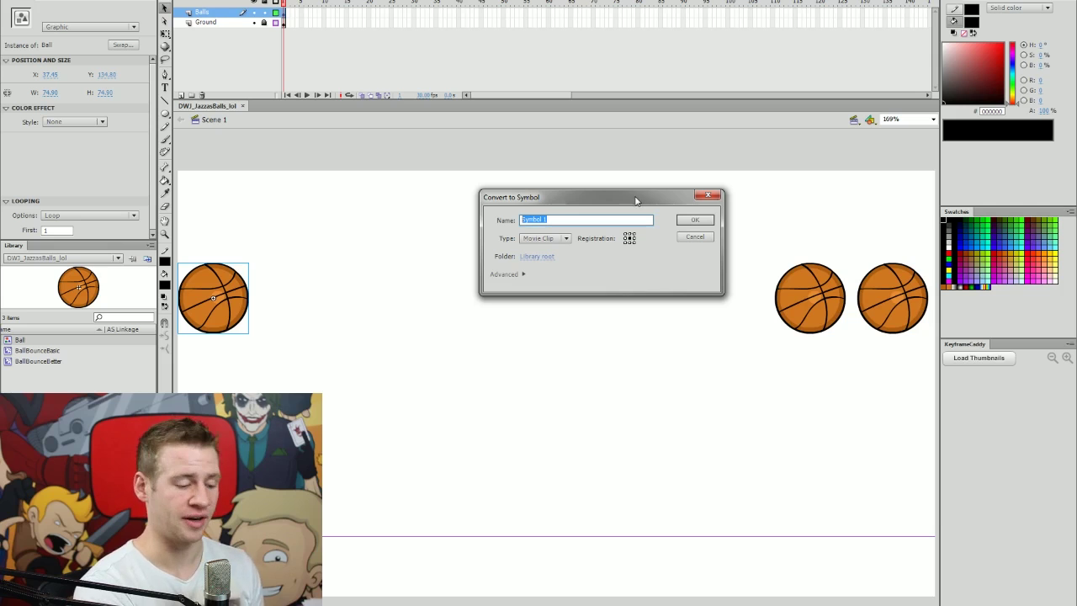
text(BallBounceAcross)
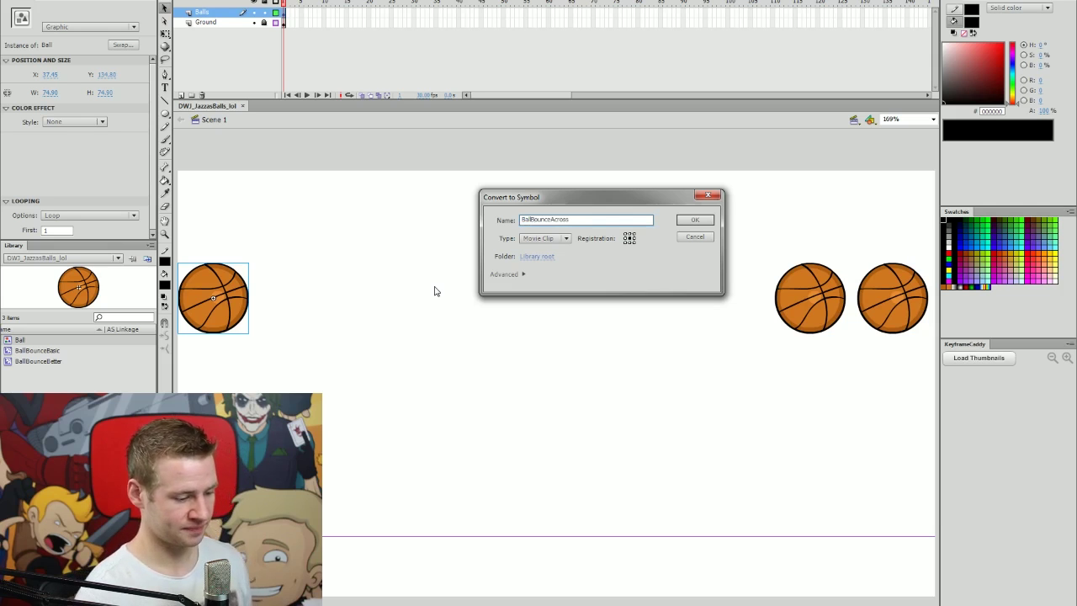
click(695, 221)
double_click(236, 300)
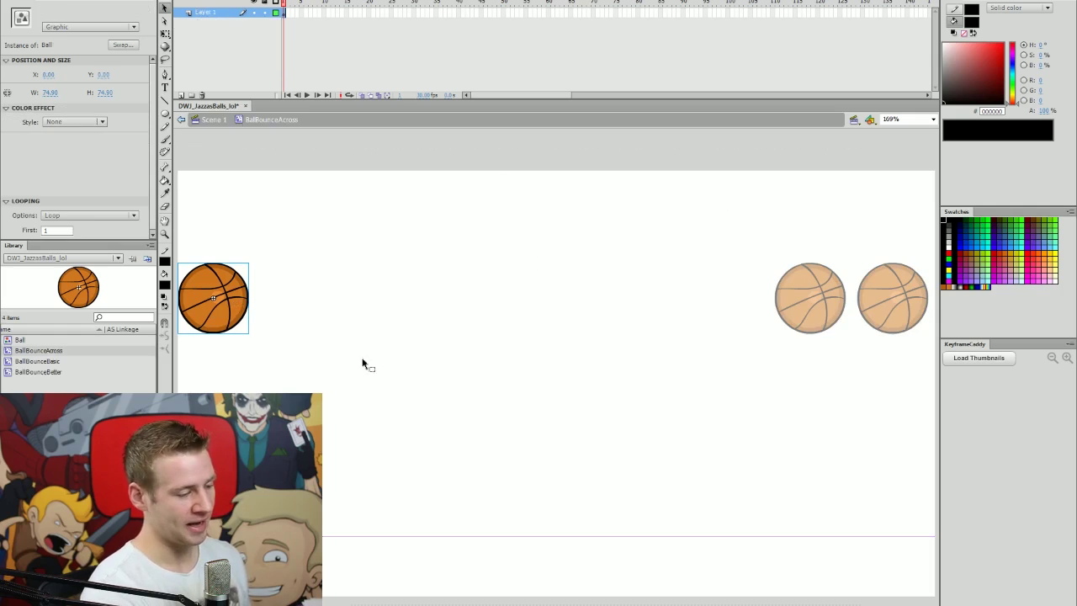
click(599, 364)
drag(246, 294, 497, 332)
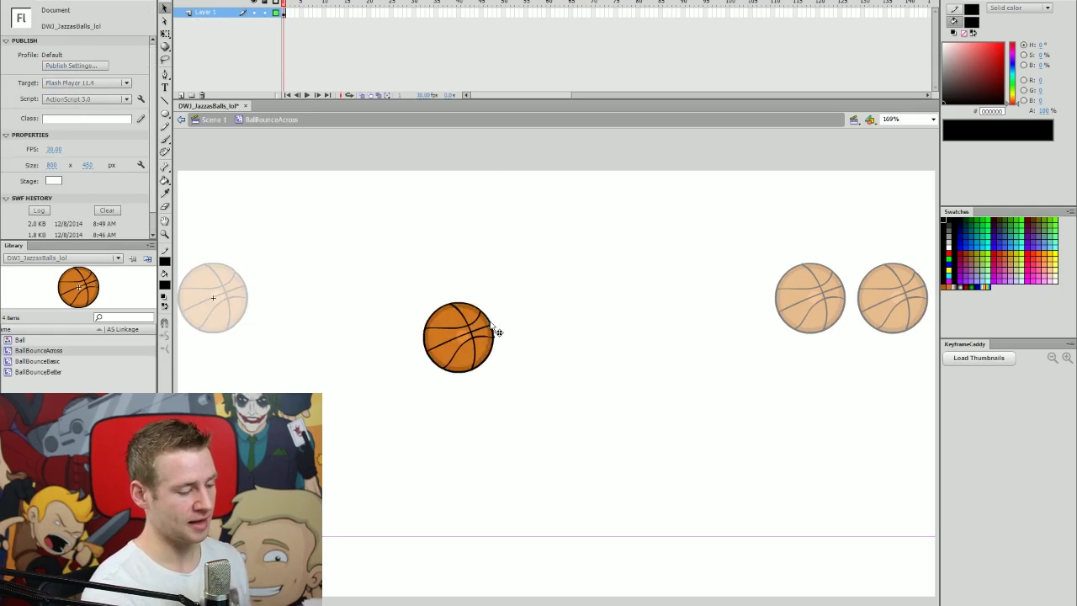
key(ctrl+z)
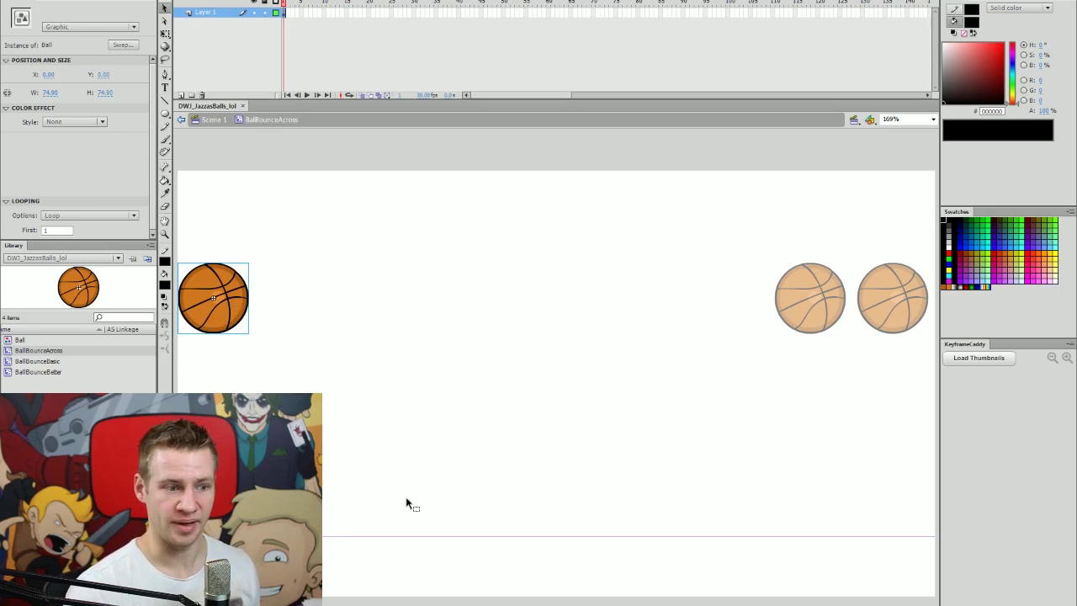
click(595, 345)
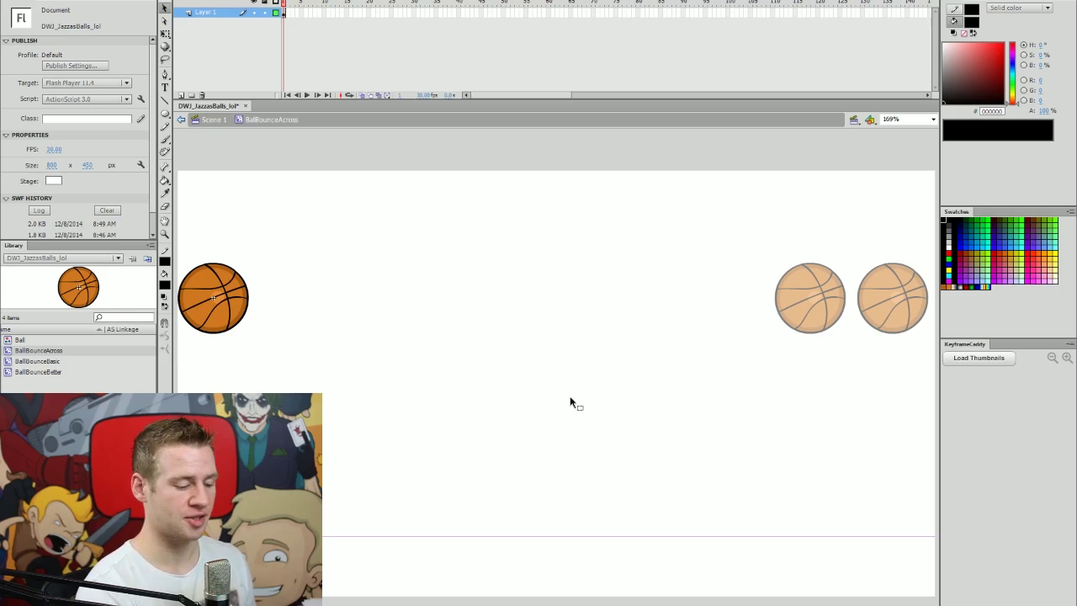
Step: Sketch a rough path of shrinking bounces with the Brush from the ball across the stage, marking points along the middle arc
key(b)
mouse_move(227, 306)
mouse_down()
mouse_move(336, 473)
mouse_move(351, 529)
mouse_move(418, 432)
mouse_move(514, 395)
mouse_move(601, 456)
mouse_move(630, 526)
mouse_move(671, 492)
mouse_up()
mouse_move(680, 487)
mouse_down()
mouse_move(717, 481)
mouse_move(768, 538)
mouse_up()
click(517, 393)
click(427, 422)
click(603, 457)
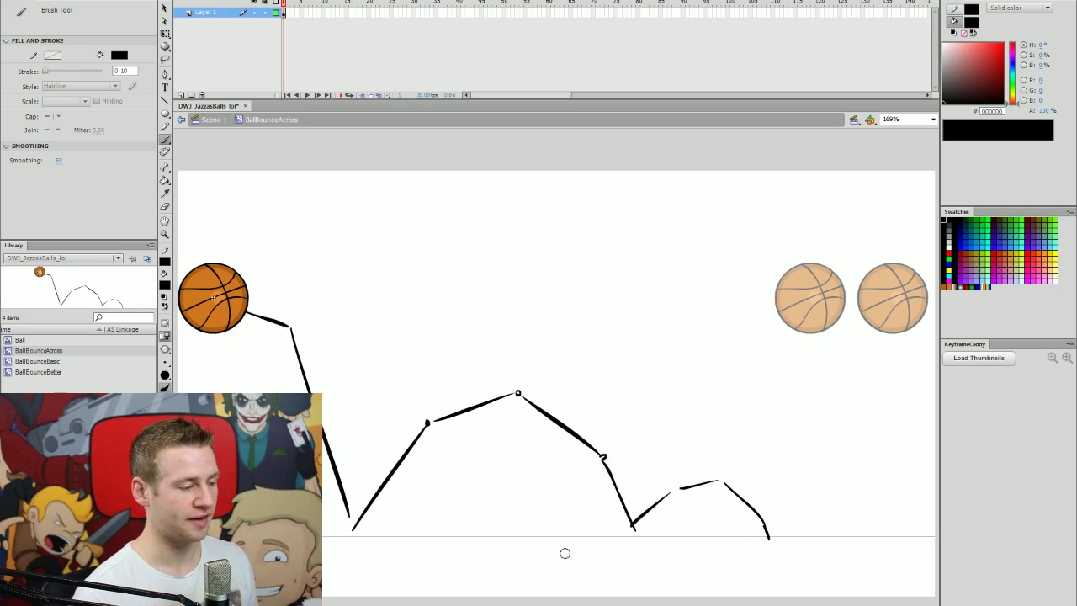
Step: Delete the brushed bounce path, leaving only the ball in the movie clip
key(v)
click(247, 313)
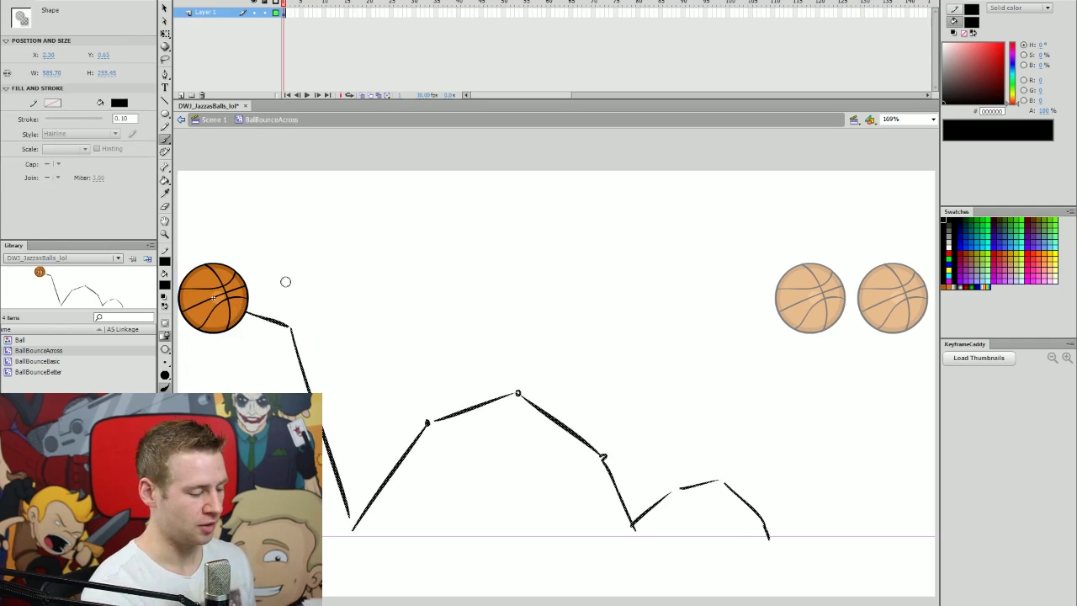
key(Delete)
key(b)
key(v)
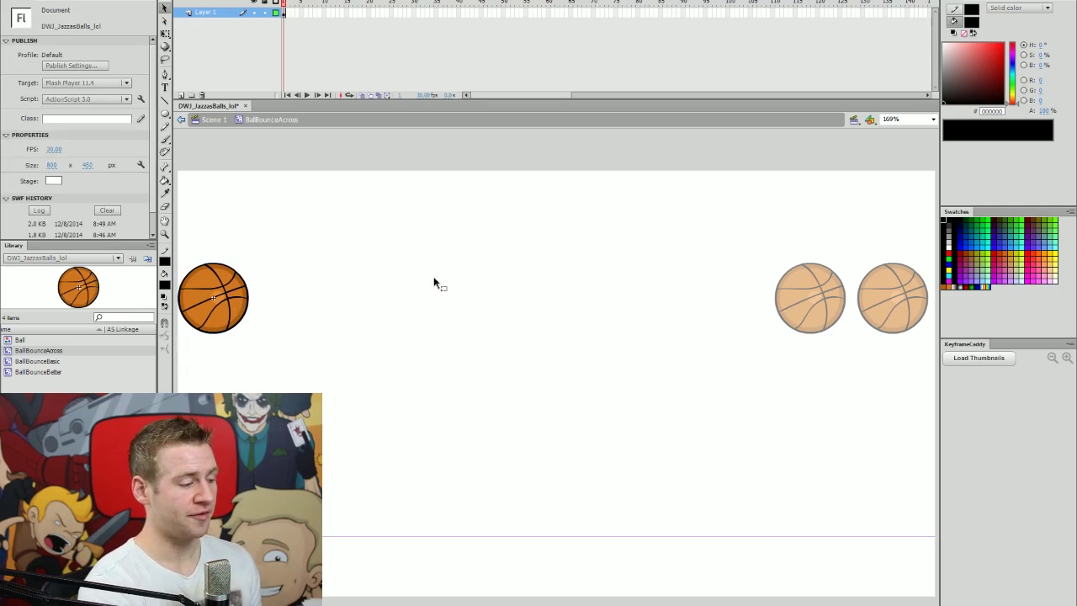
Step: Try animating the ball's fall frame by frame with keyframes up to frame 4, moving it down and right, and play it
drag(249, 299, 308, 367)
key(F6)
key(F6)
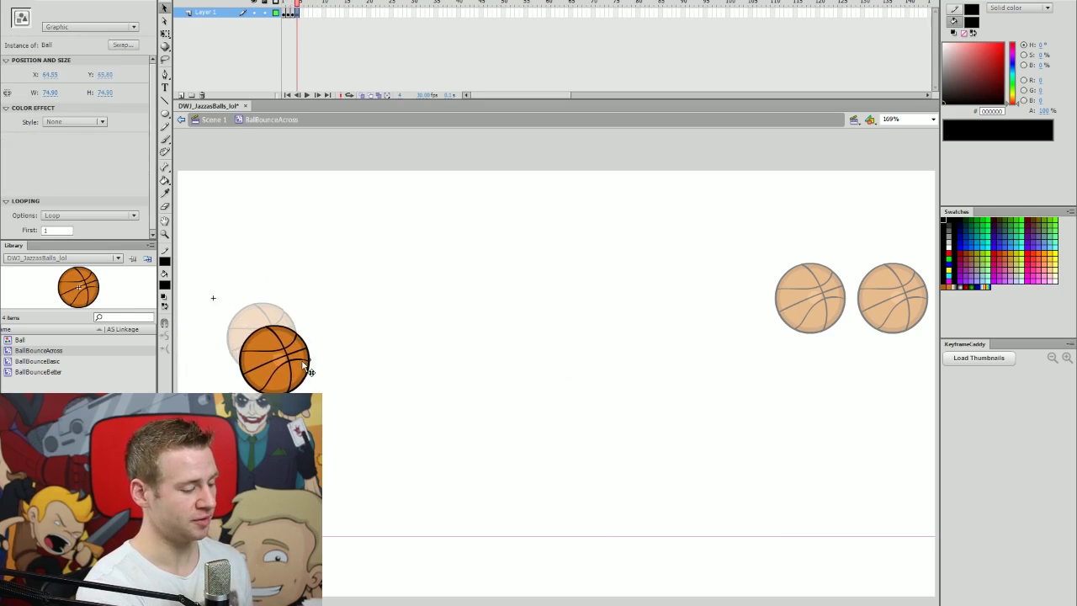
key(Return)
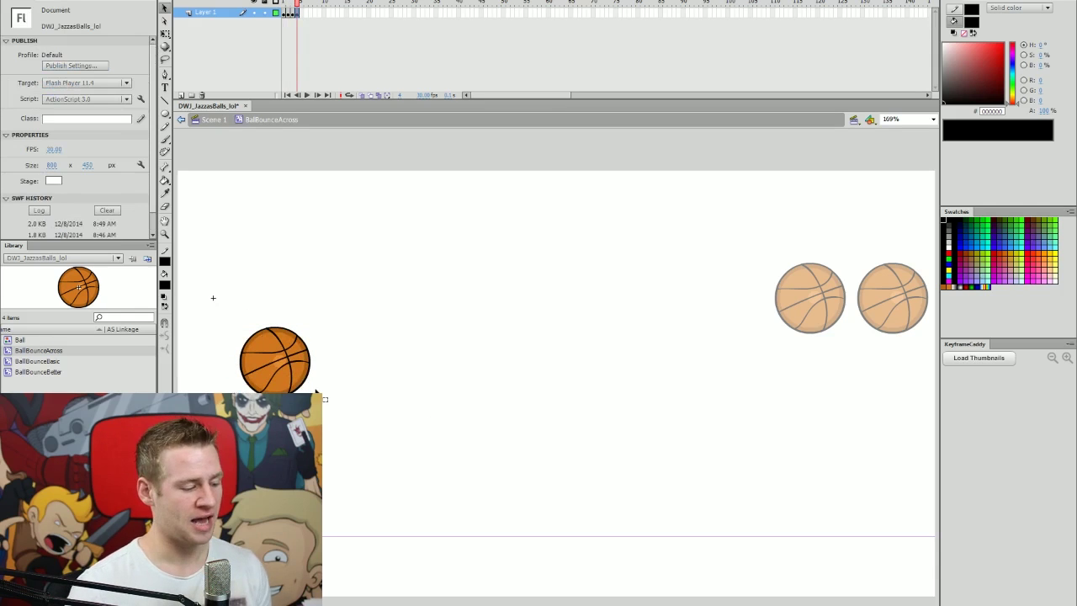
click(607, 288)
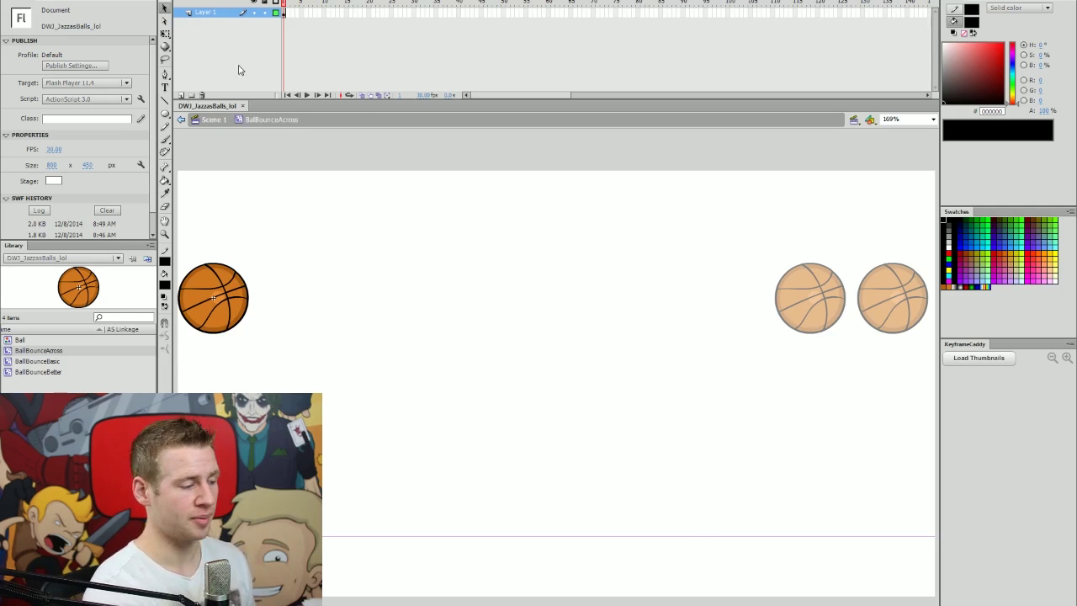
Step: Add a layer above Layer 1, show Layer 1 as outlines and lock it, and select the new layer's first frame
click(182, 94)
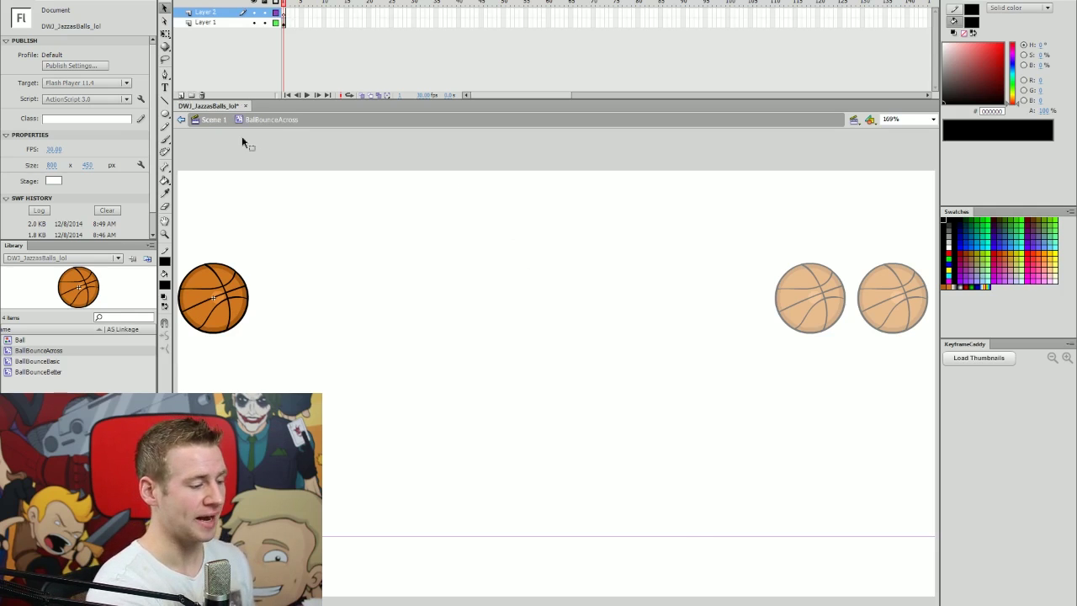
click(275, 23)
click(265, 22)
click(284, 13)
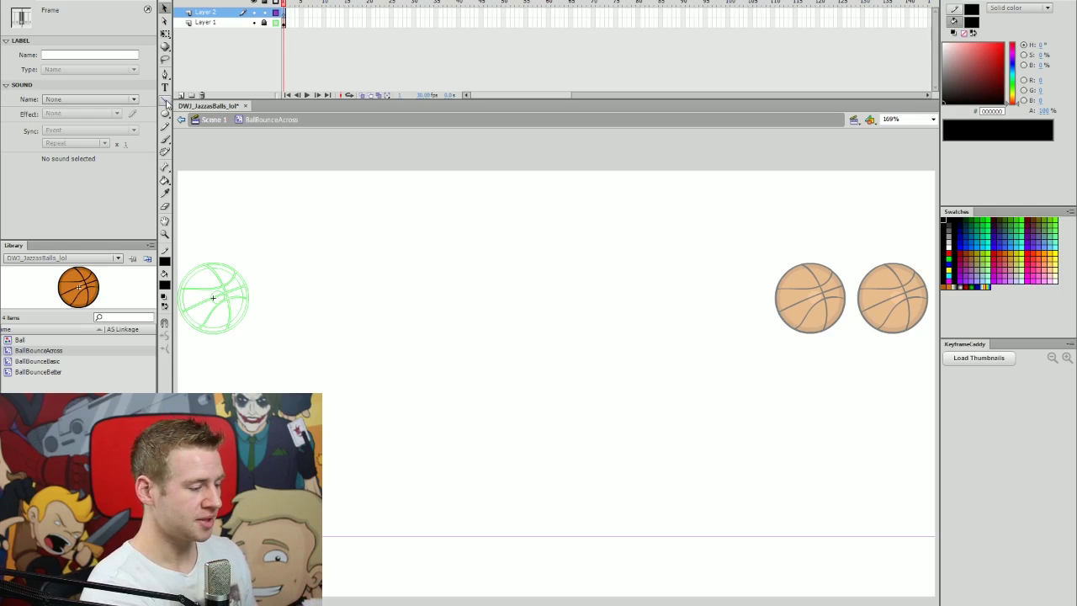
Step: Draw a straight line from the ball's centre down towards the ground on Layer 2 and bend it into a falling arc
click(165, 101)
mouse_move(213, 298)
mouse_down()
mouse_move(260, 328)
mouse_move(326, 432)
mouse_move(345, 500)
mouse_move(357, 498)
mouse_up()
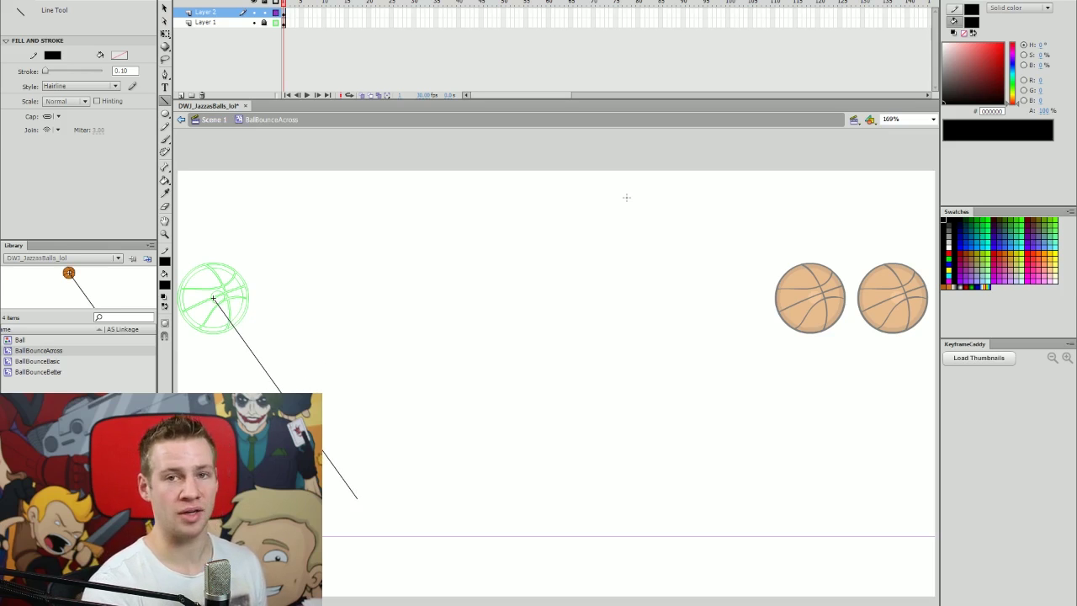
drag(271, 379, 301, 380)
key(ctrl+z)
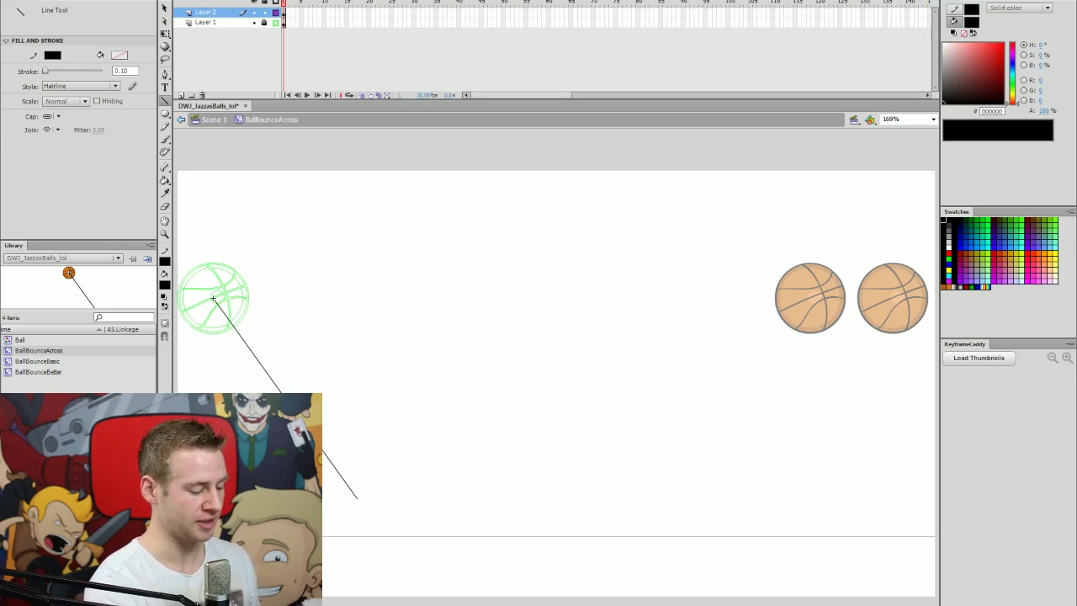
drag(269, 376, 328, 369)
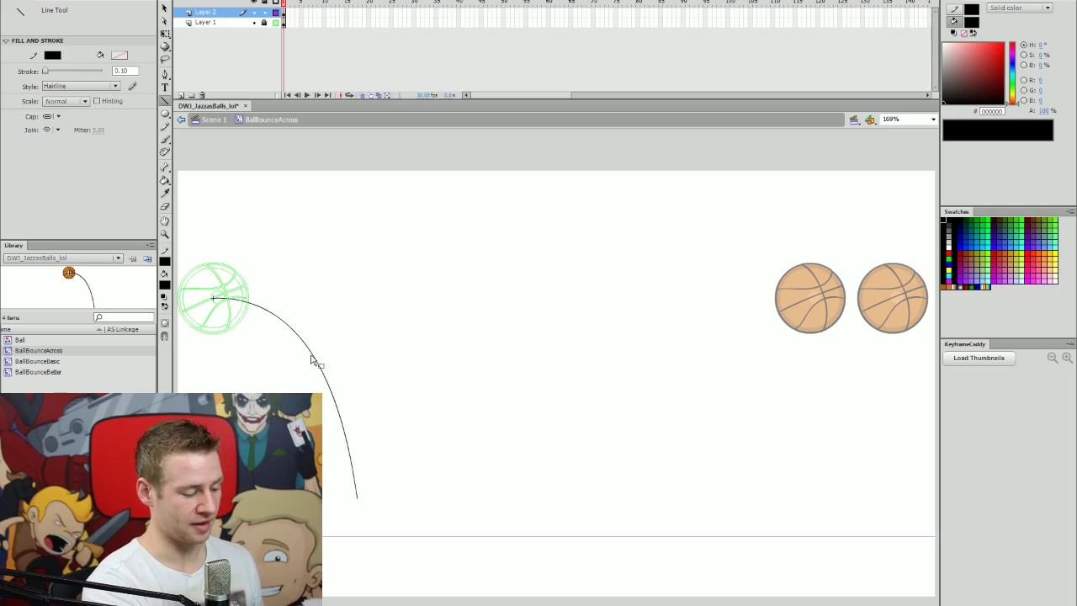
drag(316, 364, 341, 363)
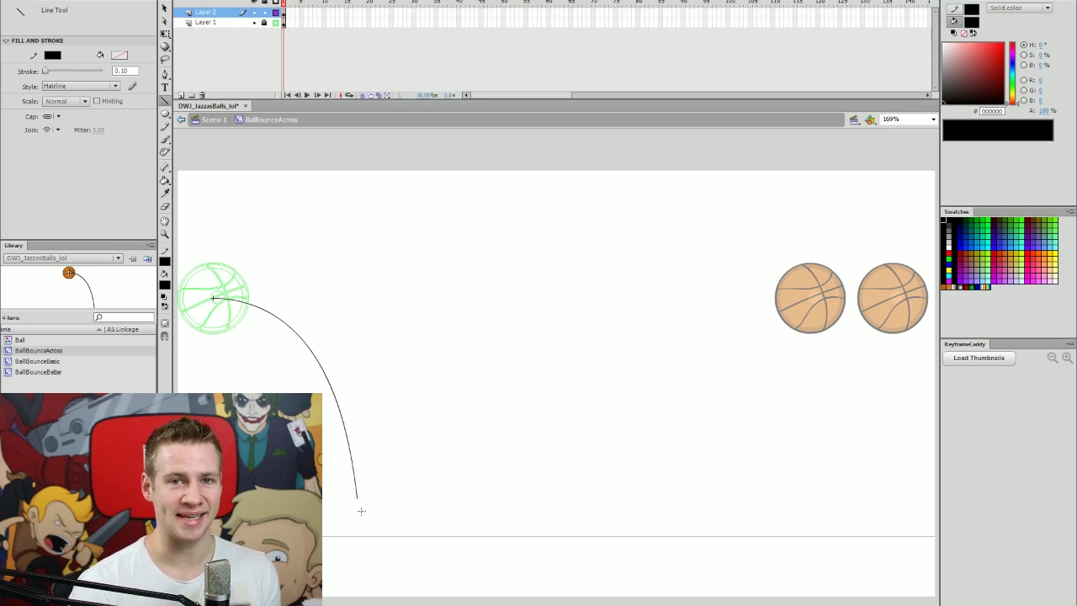
Step: Try continuing the path with a rising line from the arc's lower end, inspecting the join before undoing the line
key(ctrl+2)
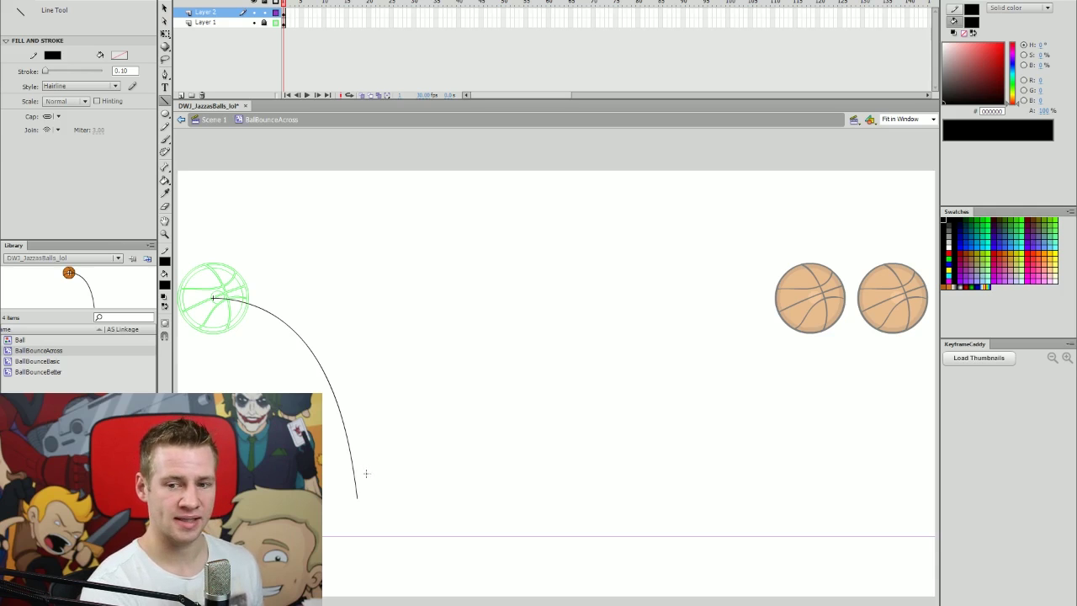
drag(356, 493, 470, 399)
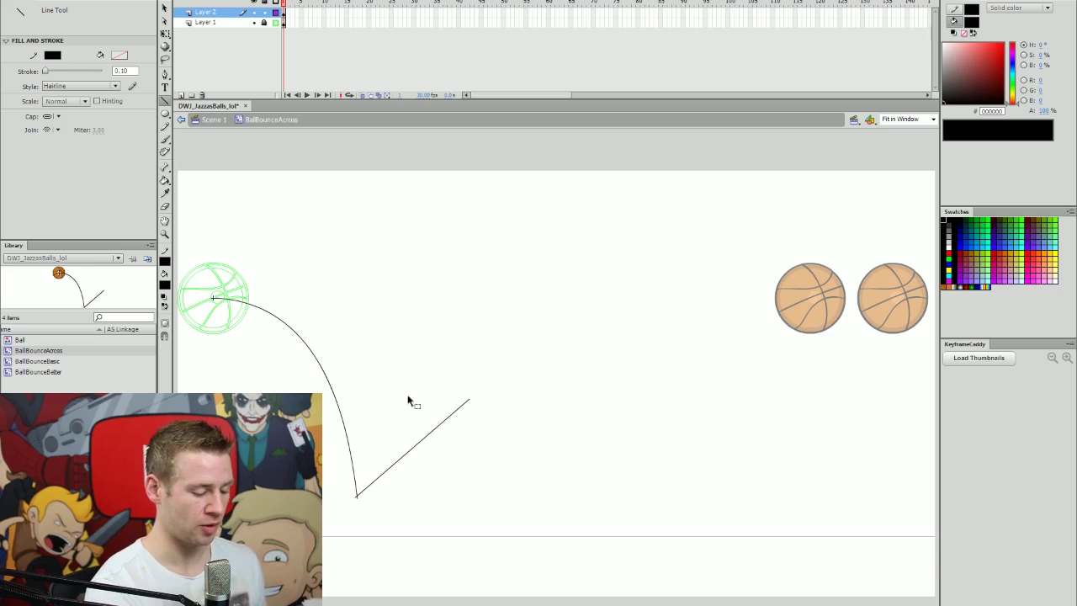
key(z)
click(359, 496)
key(ctrl+equal)
click(551, 384)
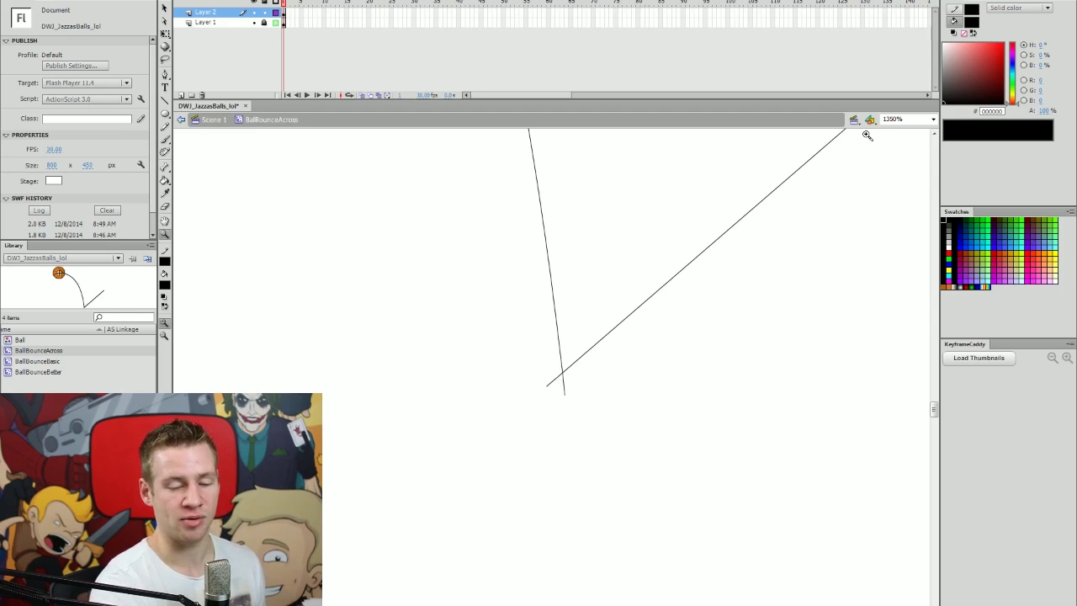
key(ctrl+z)
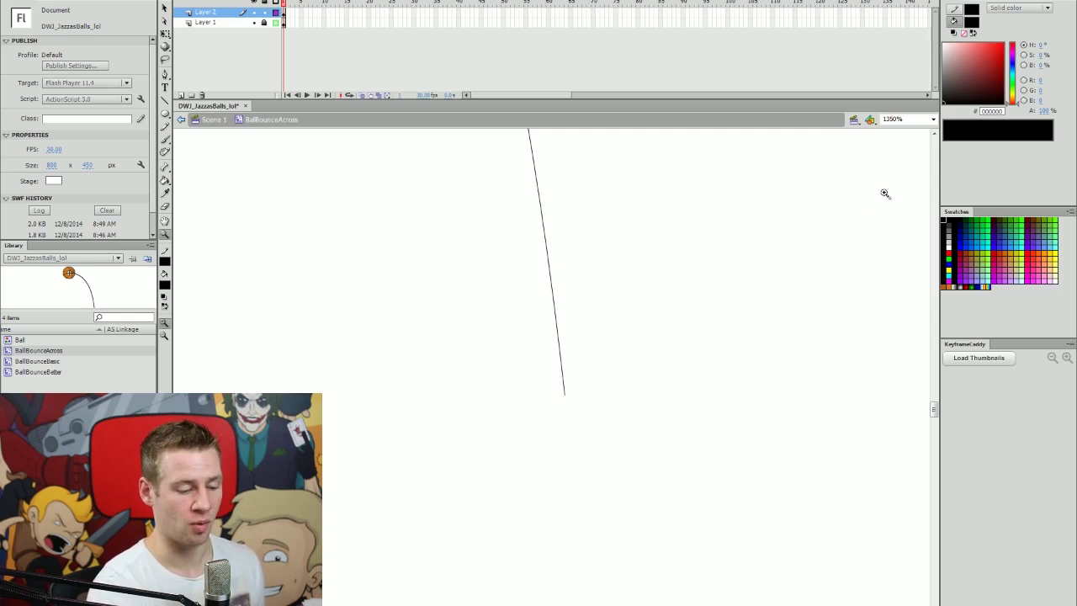
click(933, 120)
click(869, 159)
Step: Draw a rising line, join its lower end to the first arc using Snap to Objects, and bend it into the second bounce's rising half
key(n)
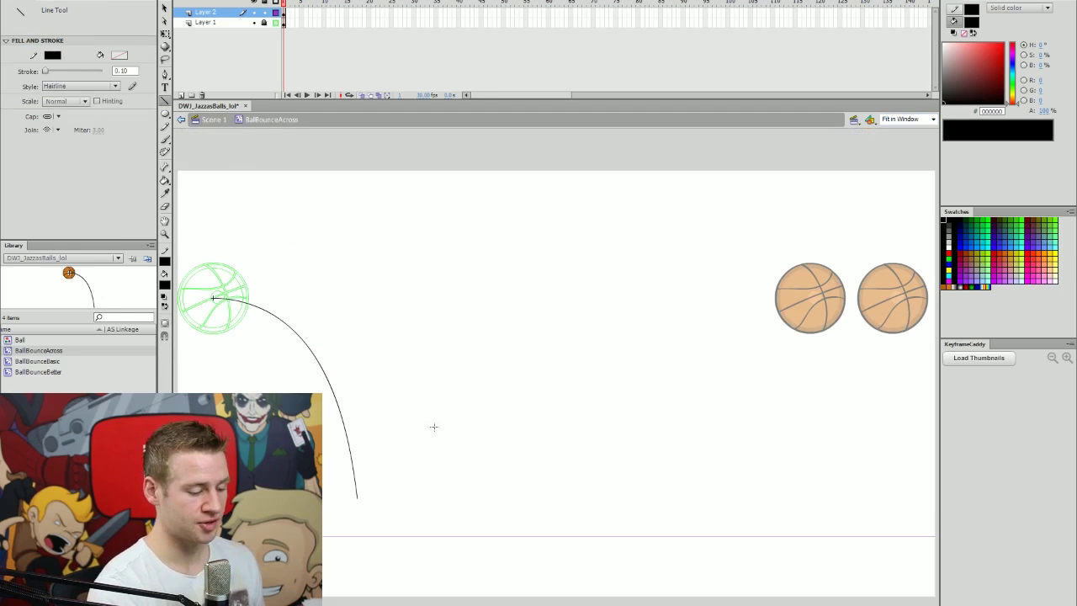
drag(475, 401, 382, 477)
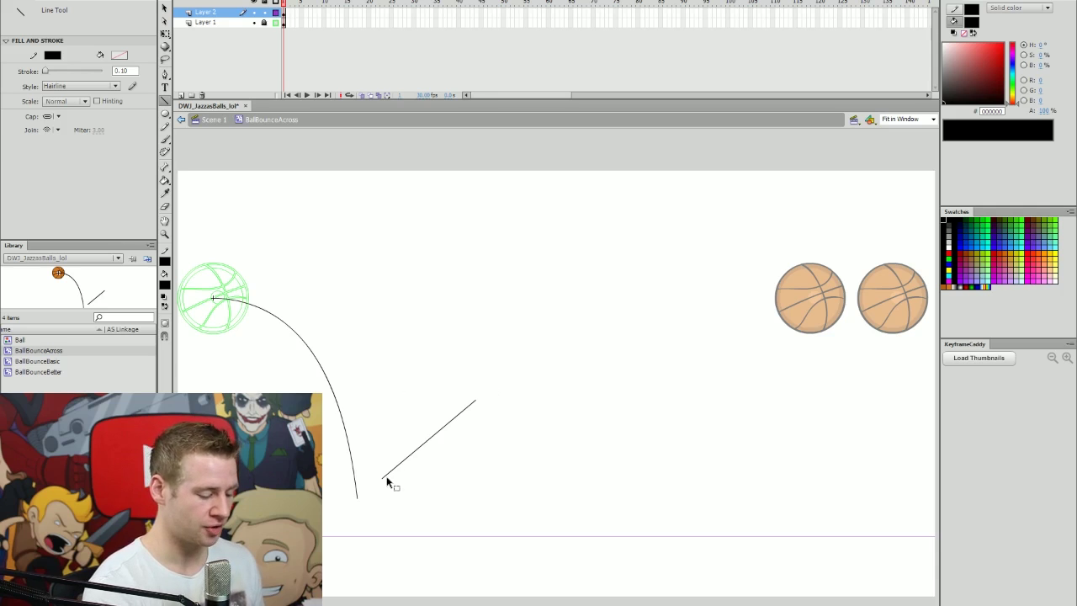
mouse_move(383, 480)
mouse_down()
mouse_move(359, 502)
mouse_move(375, 489)
mouse_up()
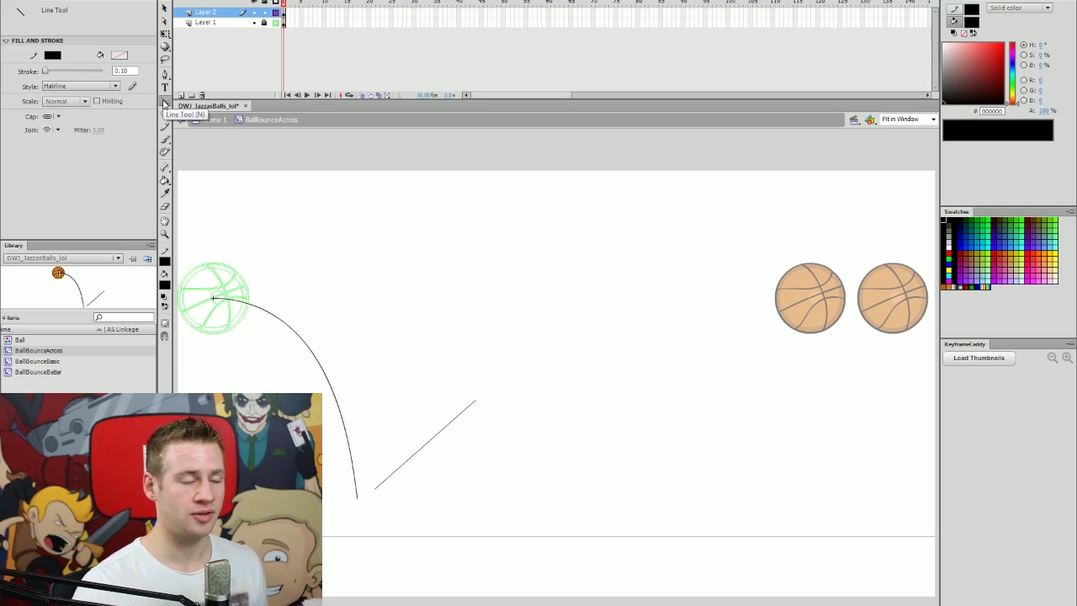
click(164, 337)
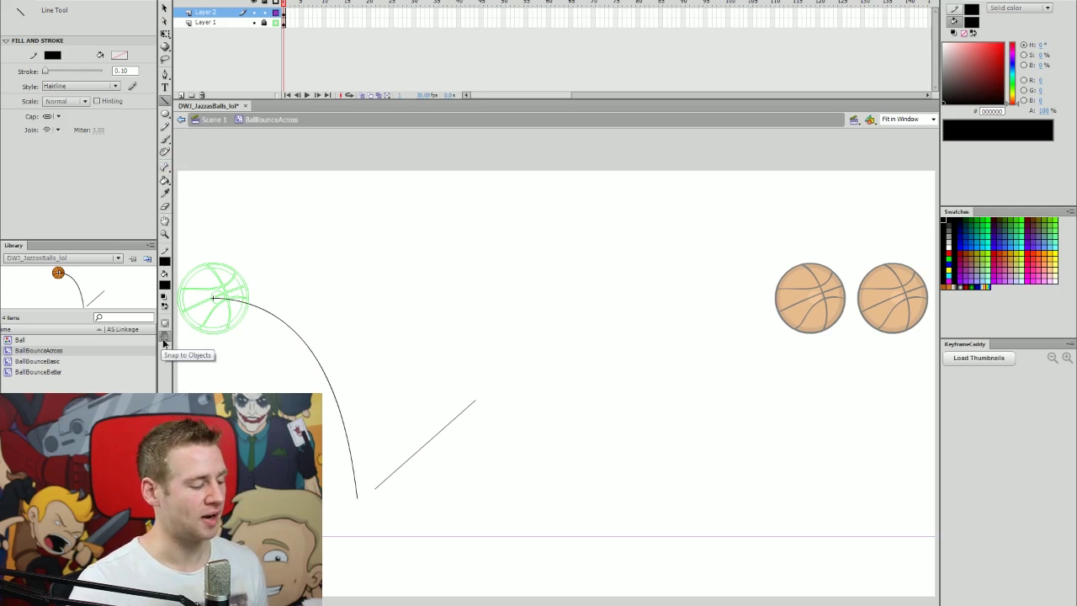
drag(377, 493, 377, 491)
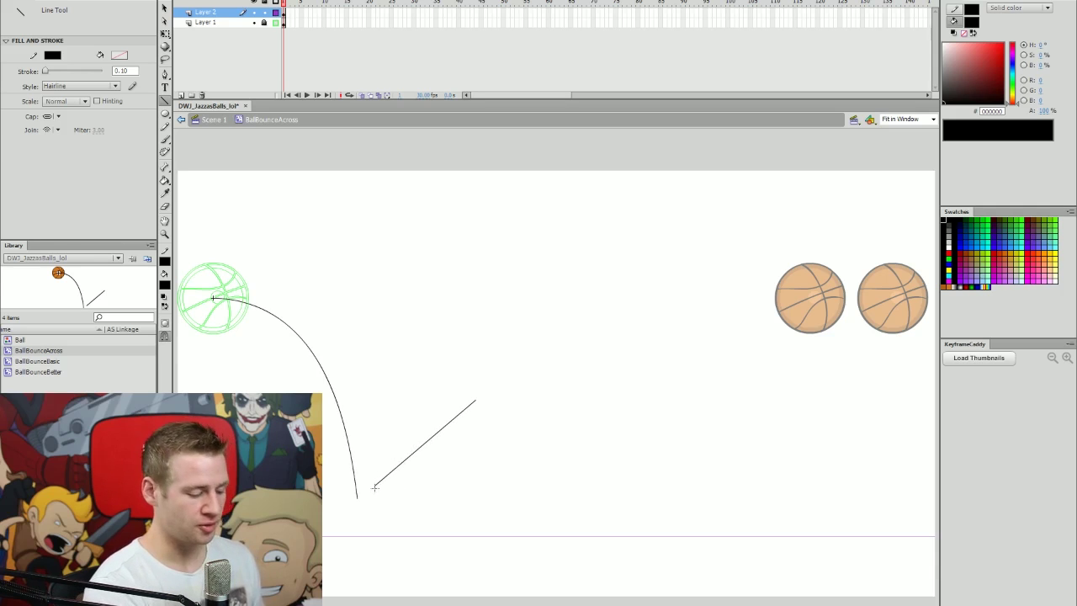
drag(372, 490, 357, 499)
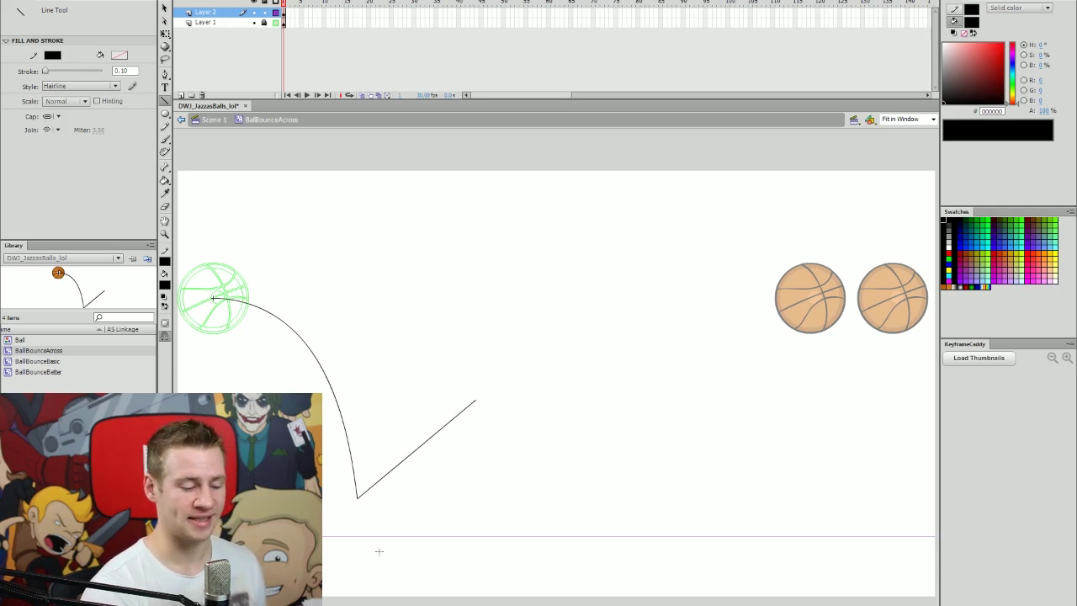
drag(472, 406, 467, 401)
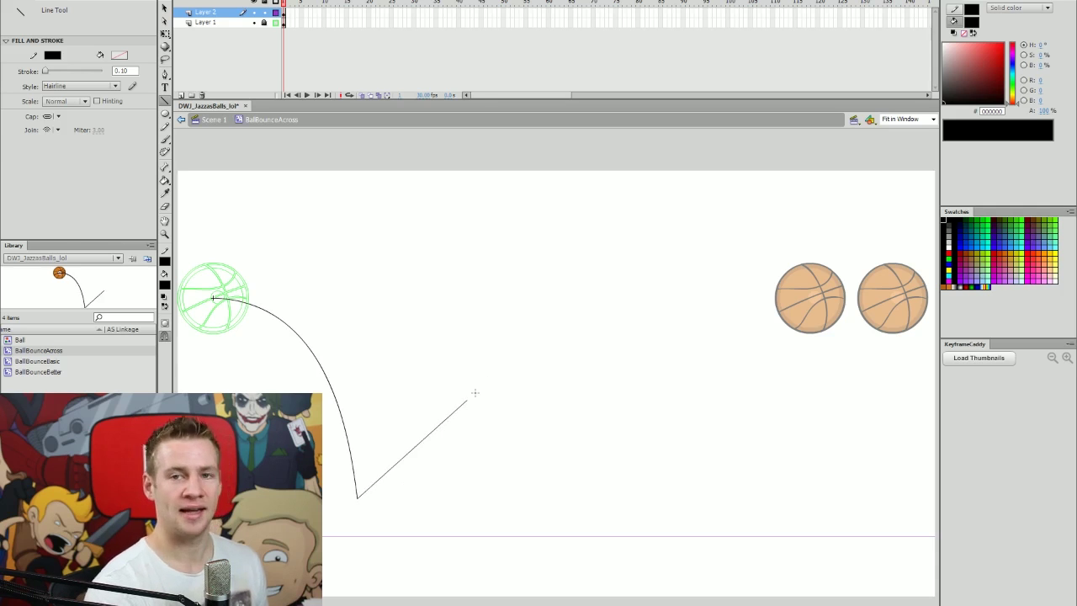
mouse_move(426, 441)
mouse_down()
mouse_move(411, 418)
mouse_move(396, 430)
mouse_up()
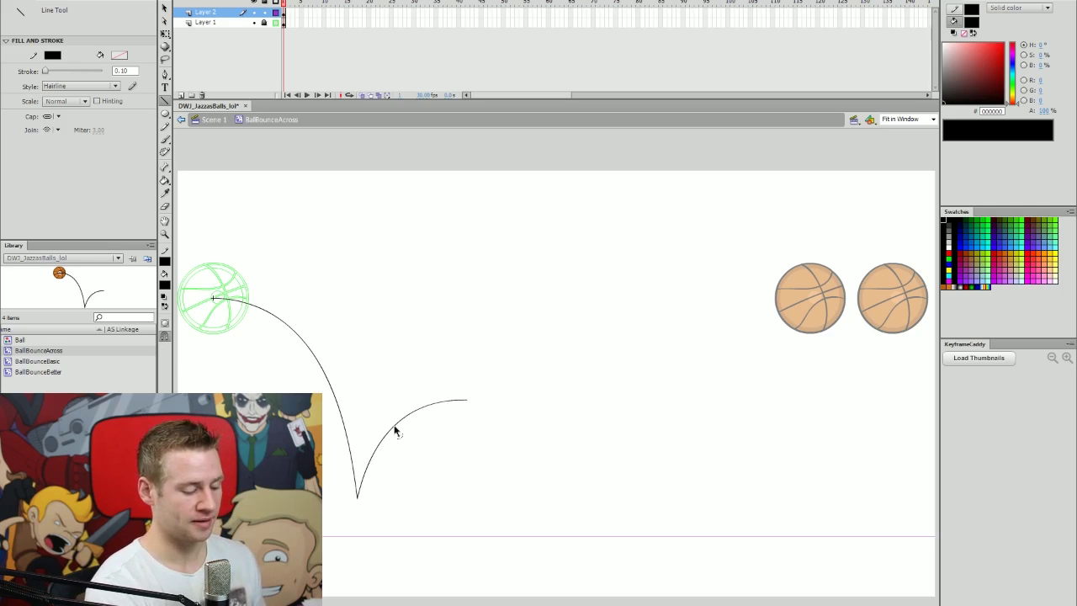
Step: Complete the second bounce with a curved falling half down to the first bounce's landing level, and add a smaller third bounce after it
drag(525, 418, 567, 447)
drag(523, 420, 469, 400)
drag(568, 448, 542, 502)
drag(509, 457, 531, 439)
mouse_move(545, 505)
mouse_down()
mouse_move(567, 513)
mouse_move(559, 498)
mouse_up()
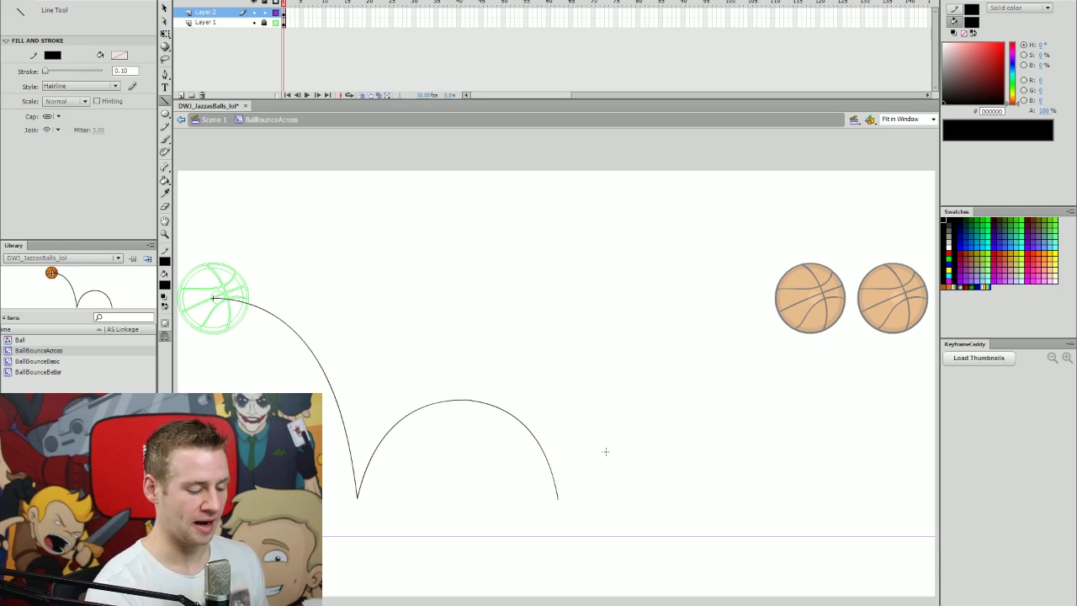
mouse_move(633, 452)
mouse_down()
mouse_move(560, 499)
mouse_move(639, 462)
mouse_move(685, 504)
mouse_up()
click(415, 244)
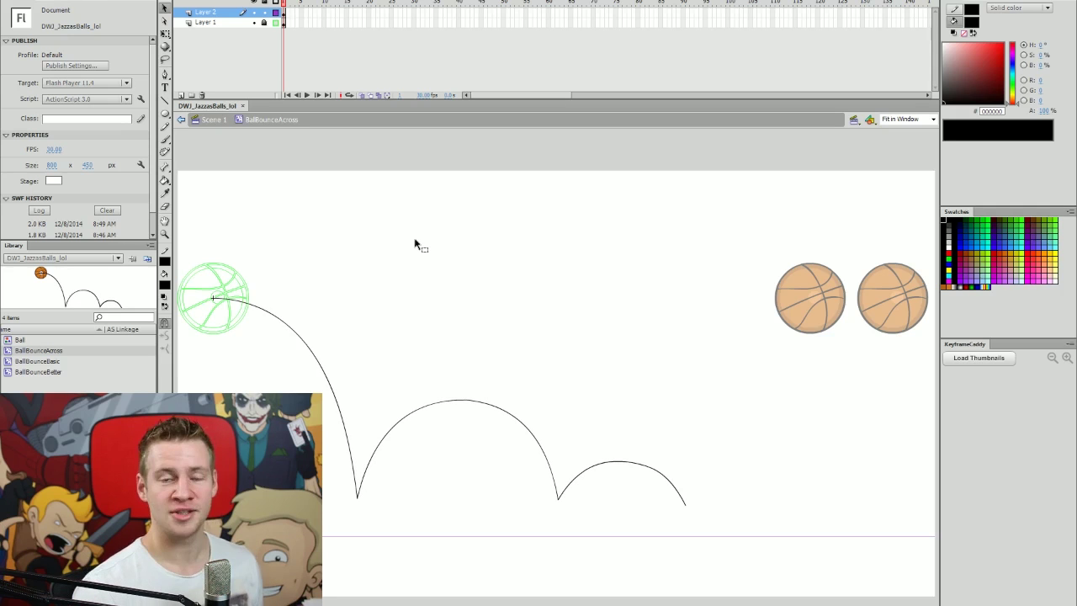
Step: Show Layer 1 in full colour instead of outlines and extend both layers to frame 140
click(275, 22)
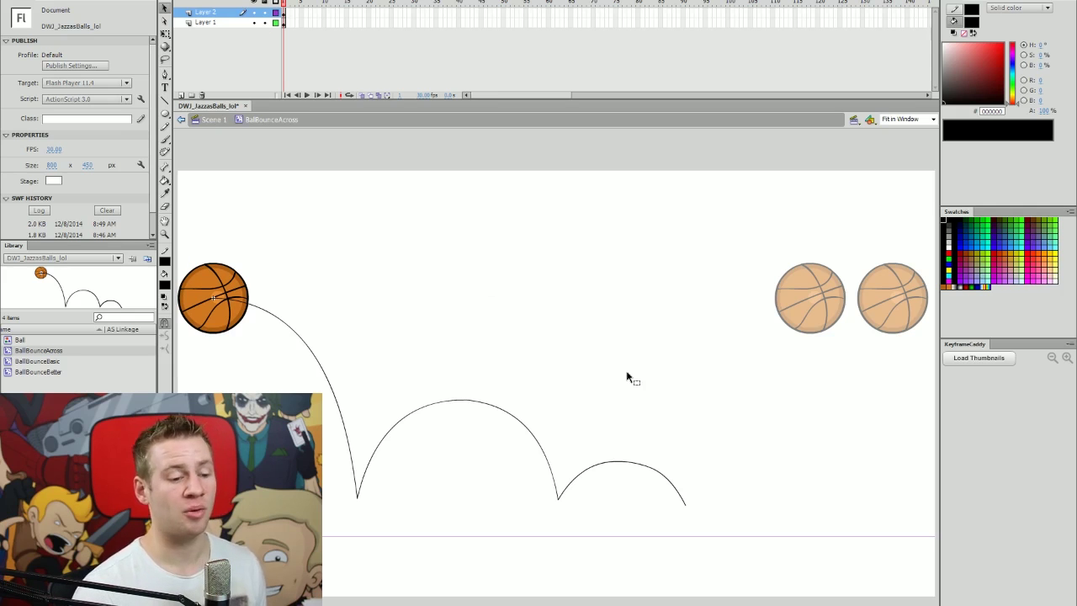
click(907, 22)
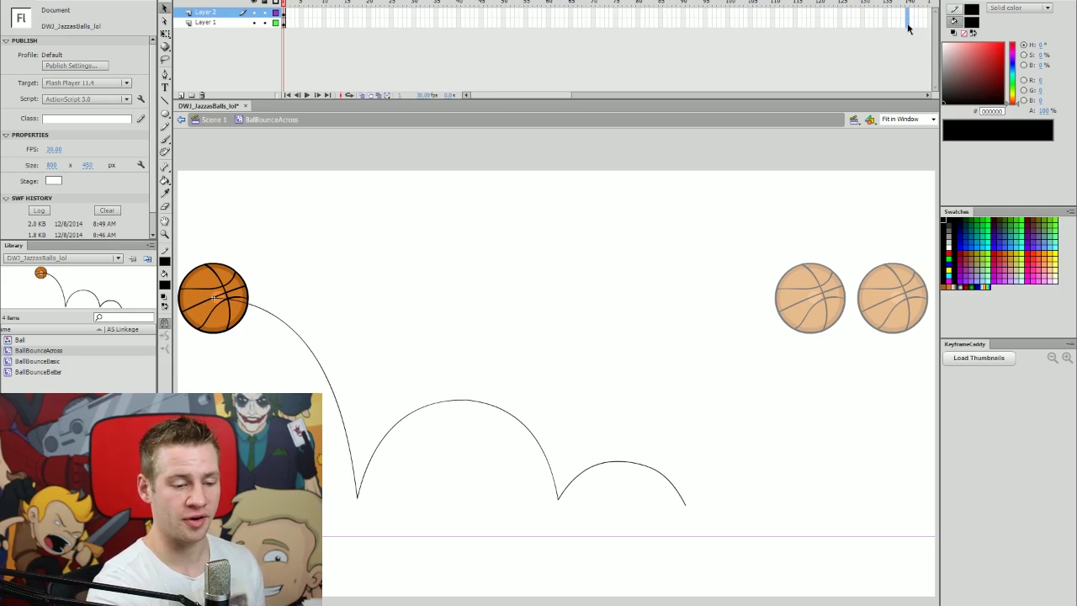
key(F5)
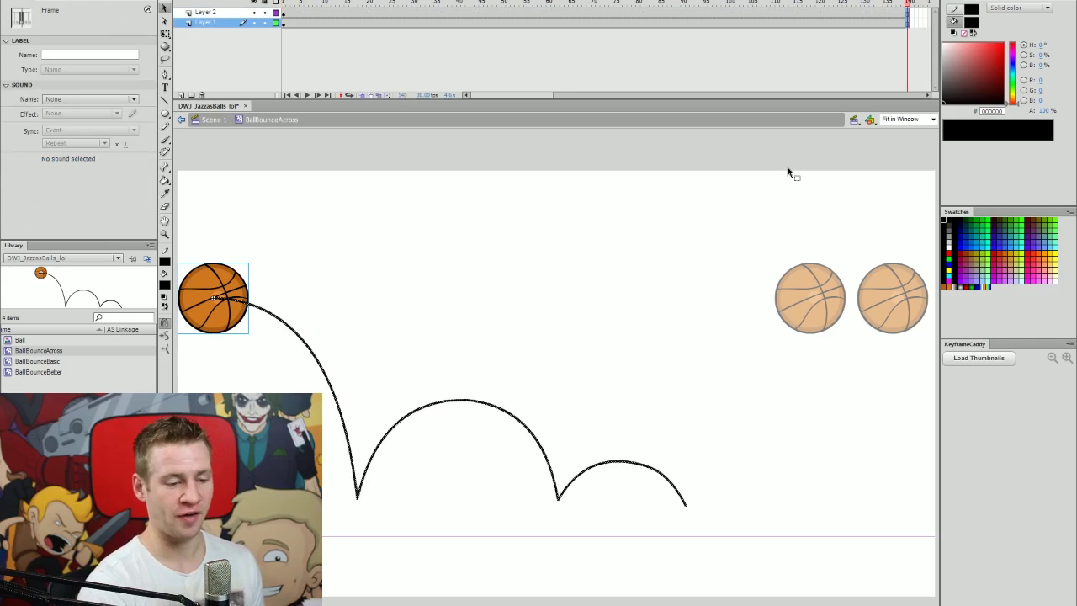
click(519, 346)
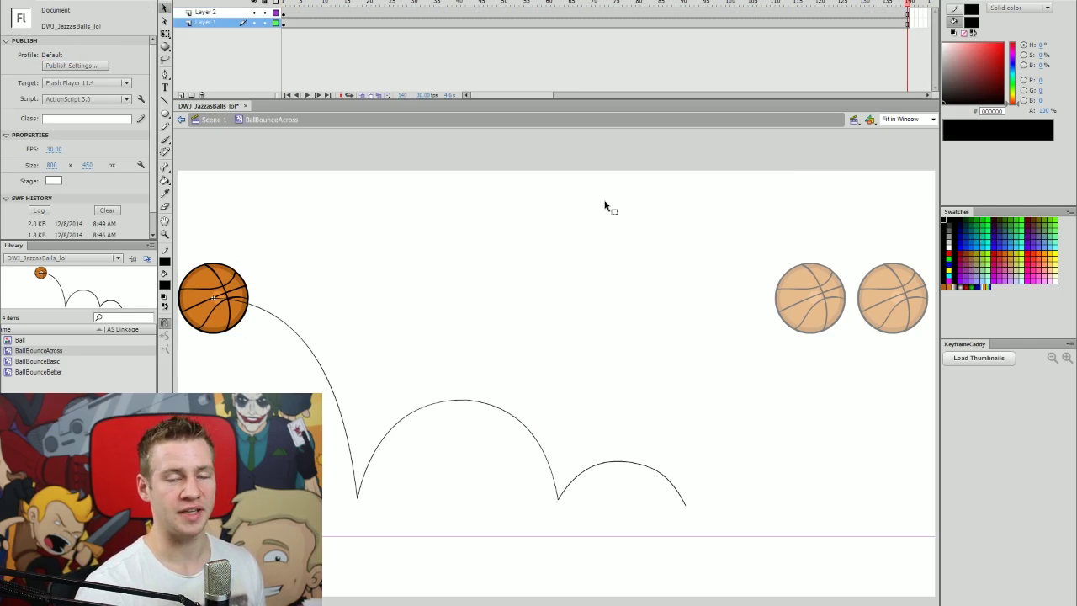
click(339, 16)
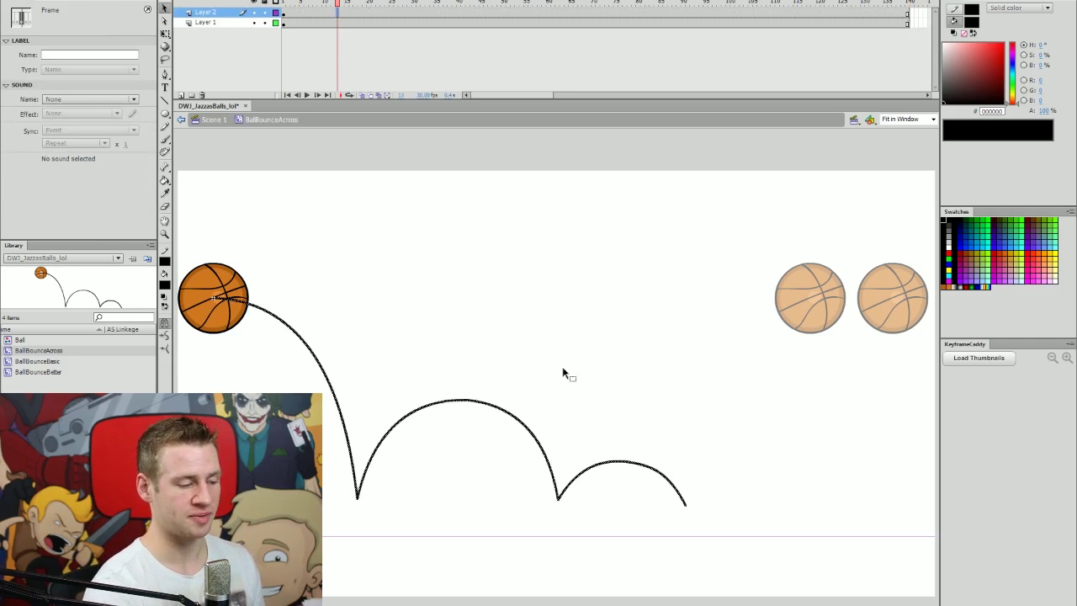
click(362, 22)
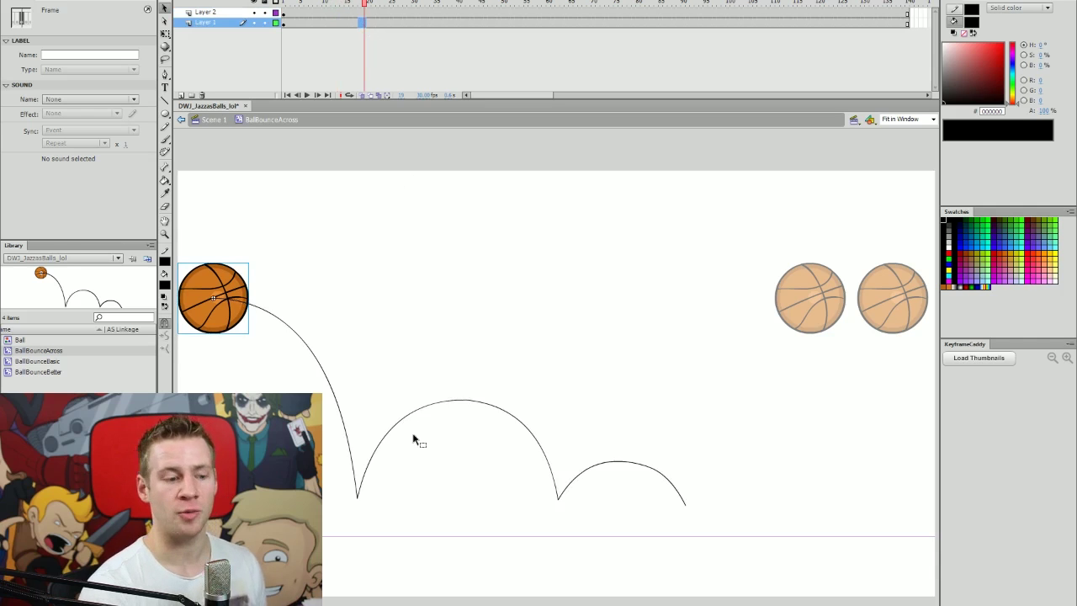
click(557, 349)
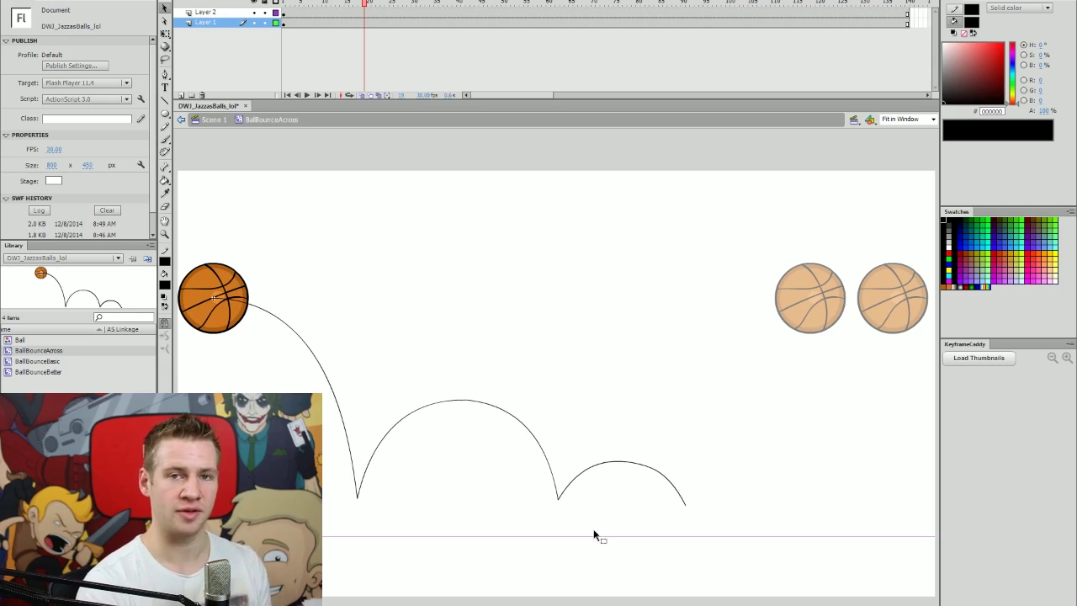
Step: Try a blank keyframe at frame 50 on Layer 2, scrub past it, undo it and return to the first frame
click(500, 14)
key(F7)
drag(511, 44, 667, 57)
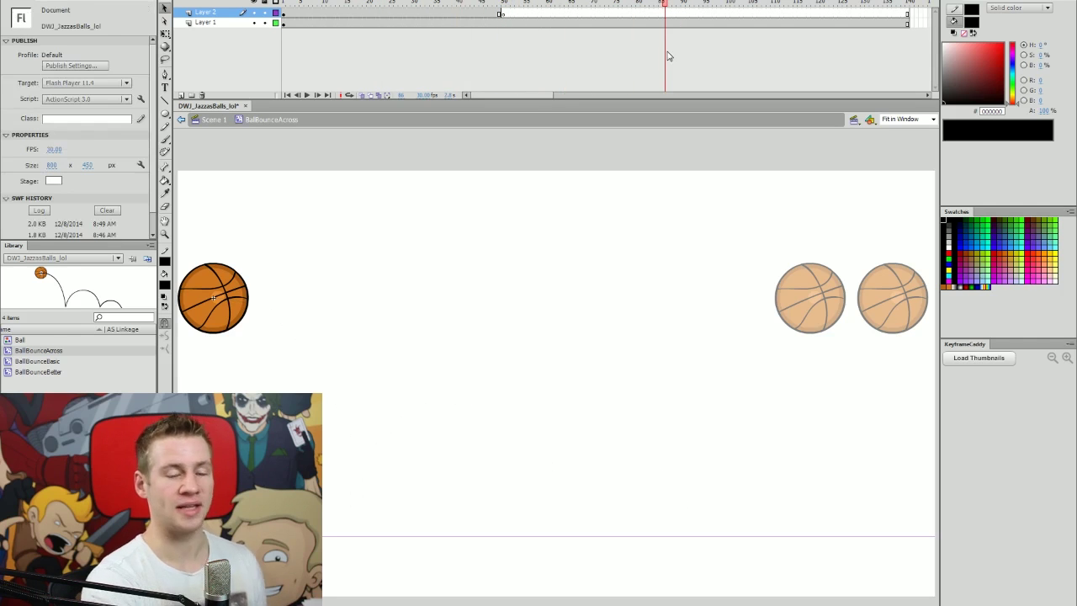
key(ctrl+z)
key(ctrl+z)
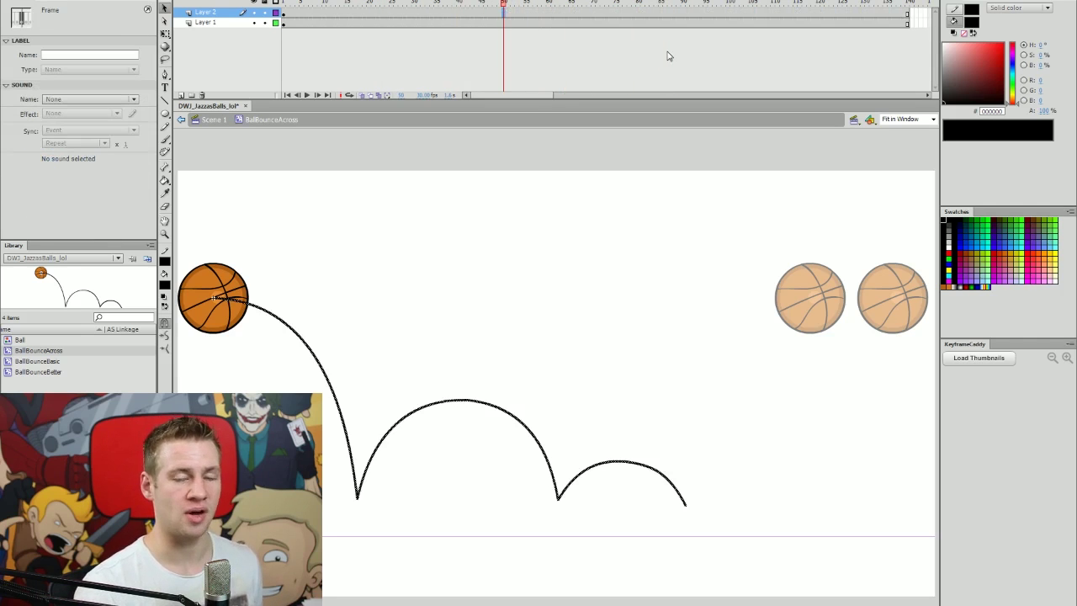
click(676, 336)
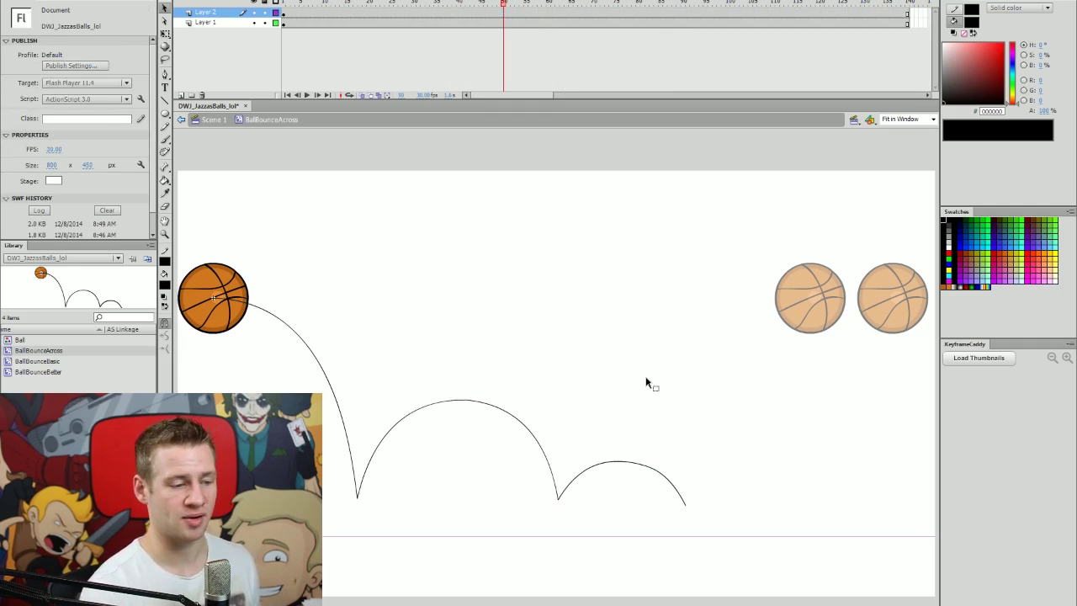
key(shift+comma)
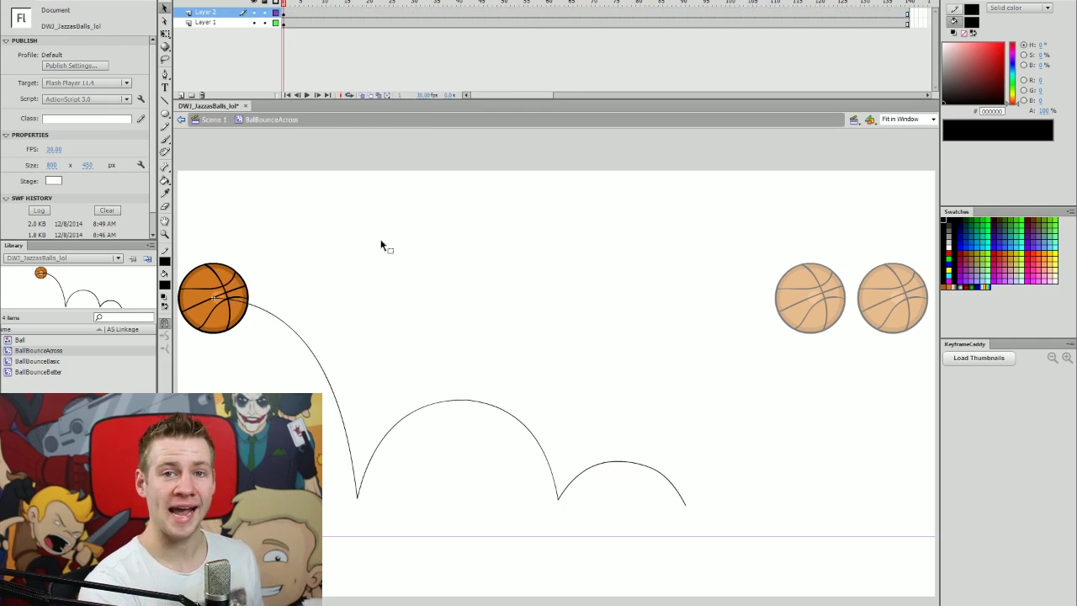
Step: Turn Layer 2 into a guide layer and test the movie to check whether the path shows, closing the preview
right_click(217, 13)
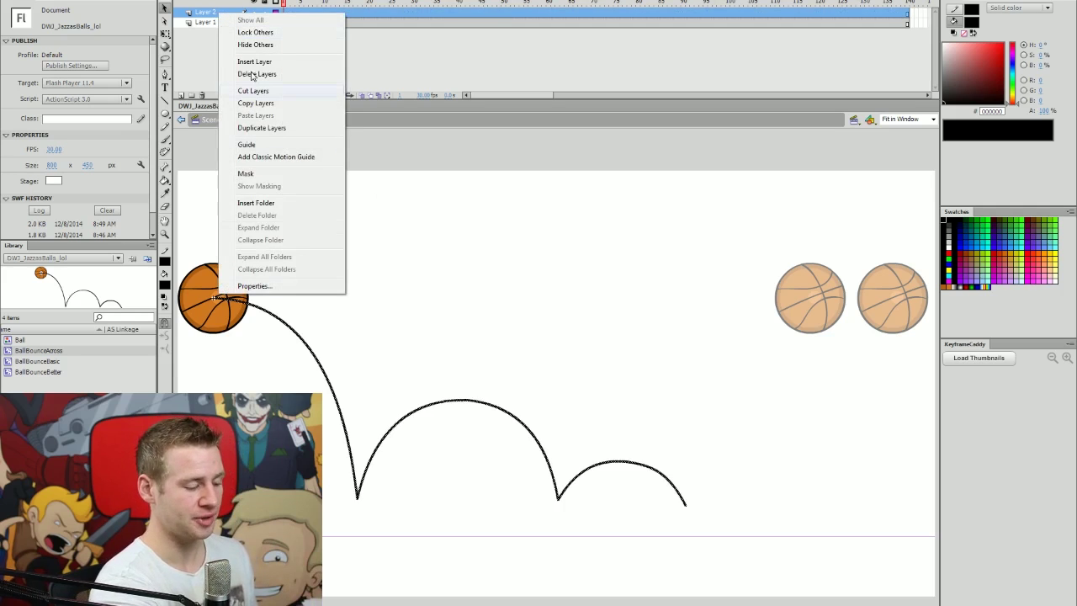
click(249, 144)
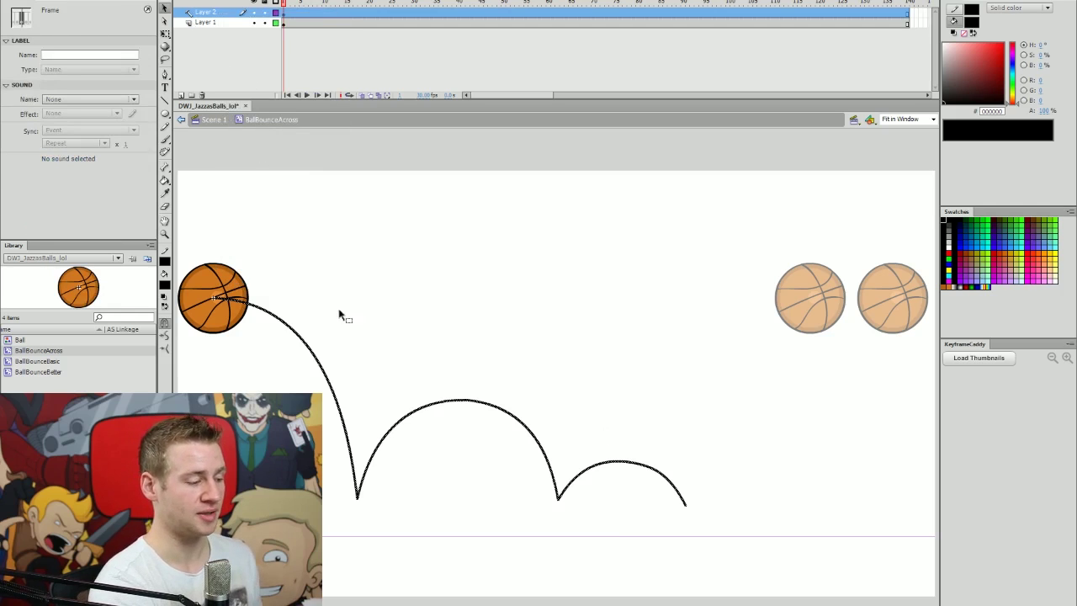
click(412, 237)
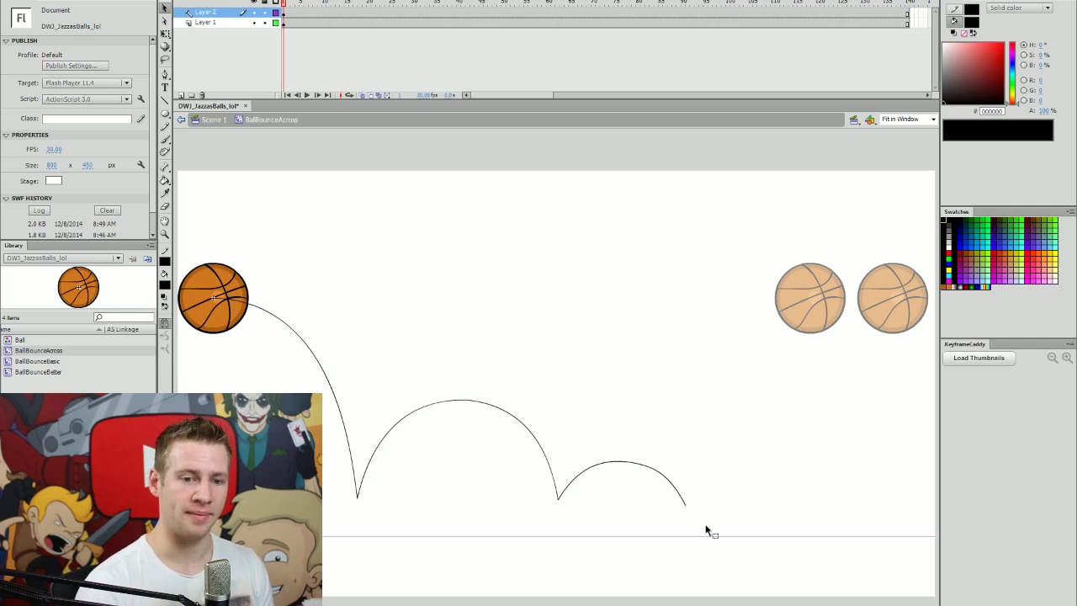
key(ctrl+Return)
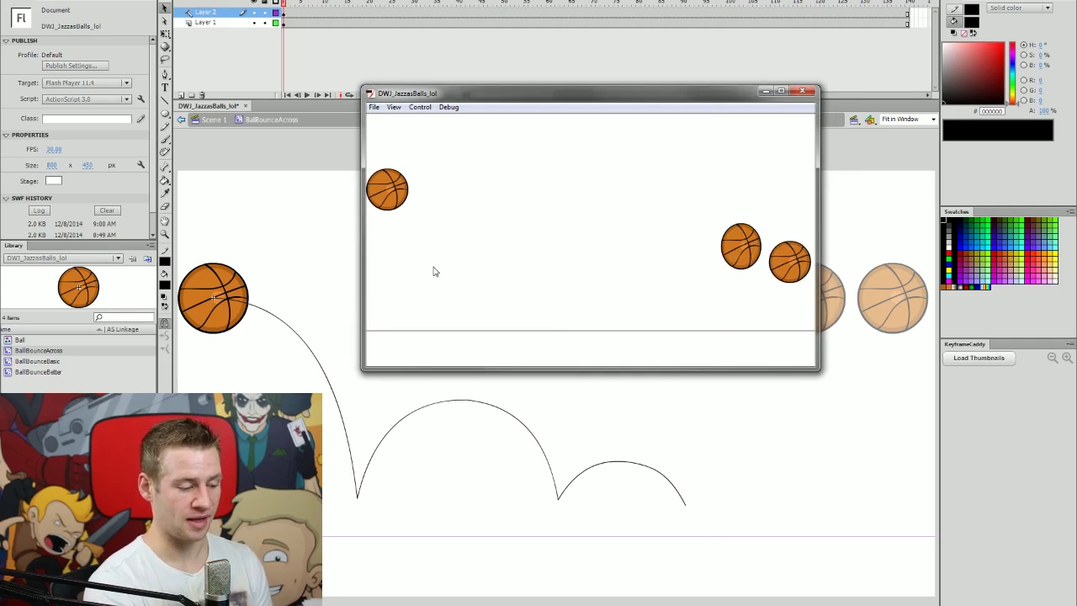
click(805, 93)
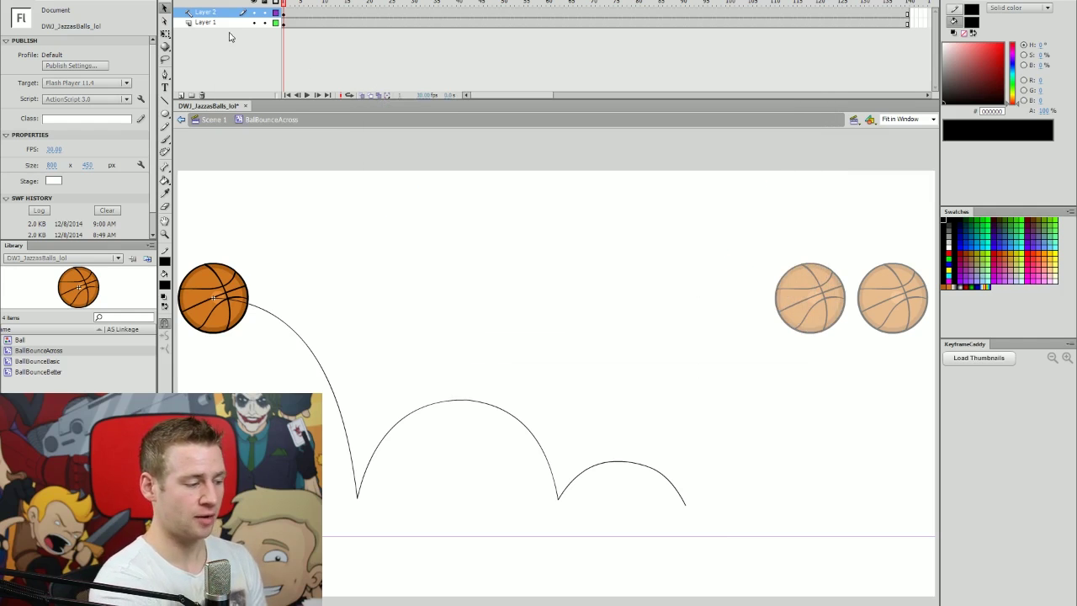
Step: Turn off the Guide setting of Layer 2 and test the movie again for comparison
right_click(208, 12)
click(282, 143)
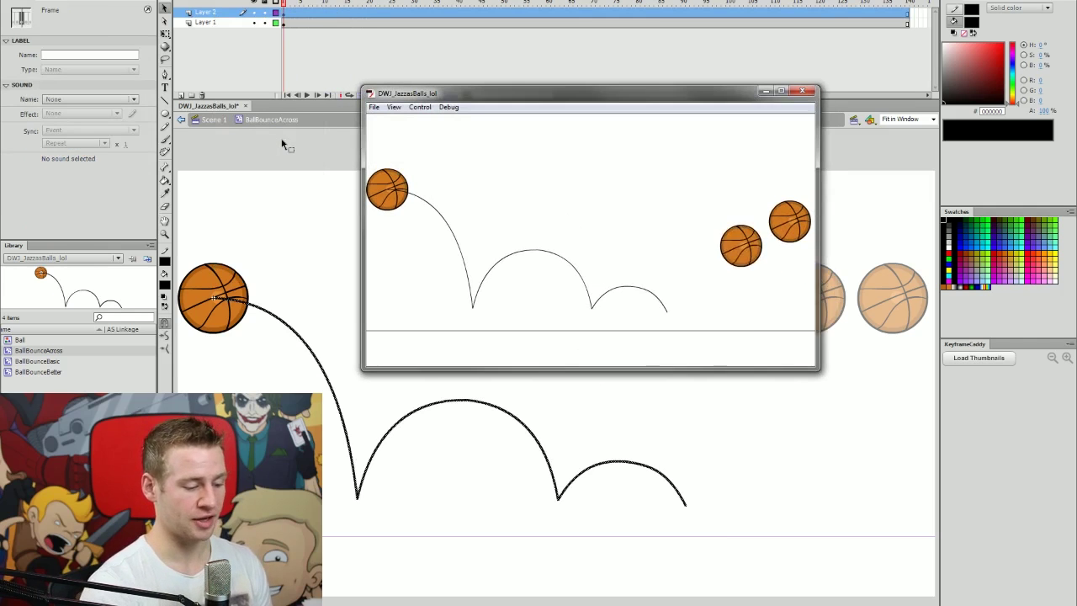
Step: Close the movie preview and turn Layer 2 back into a guide layer
key(ctrl+w)
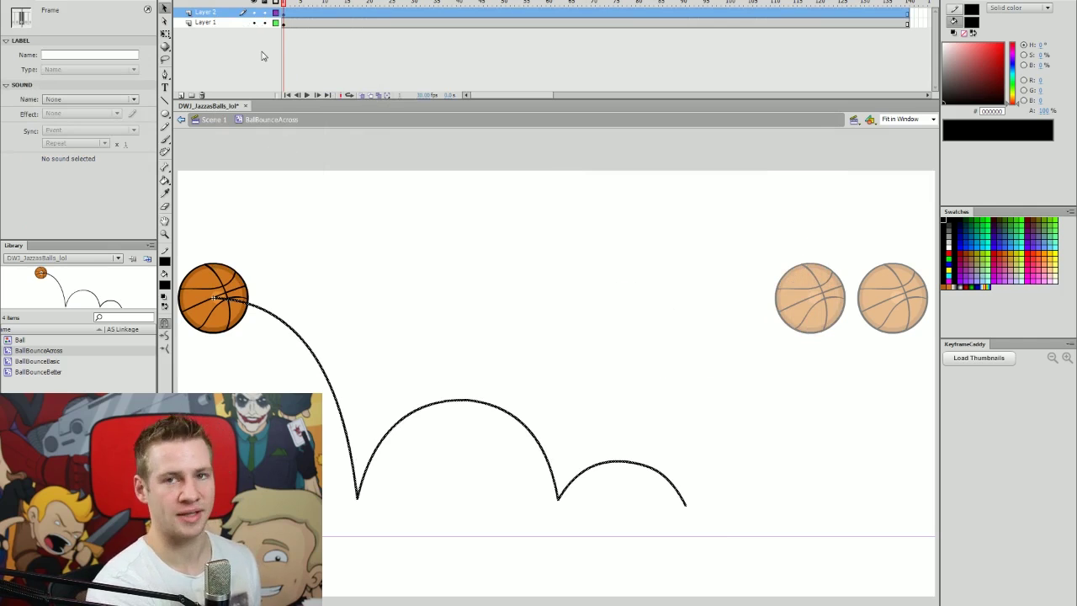
right_click(217, 15)
click(257, 148)
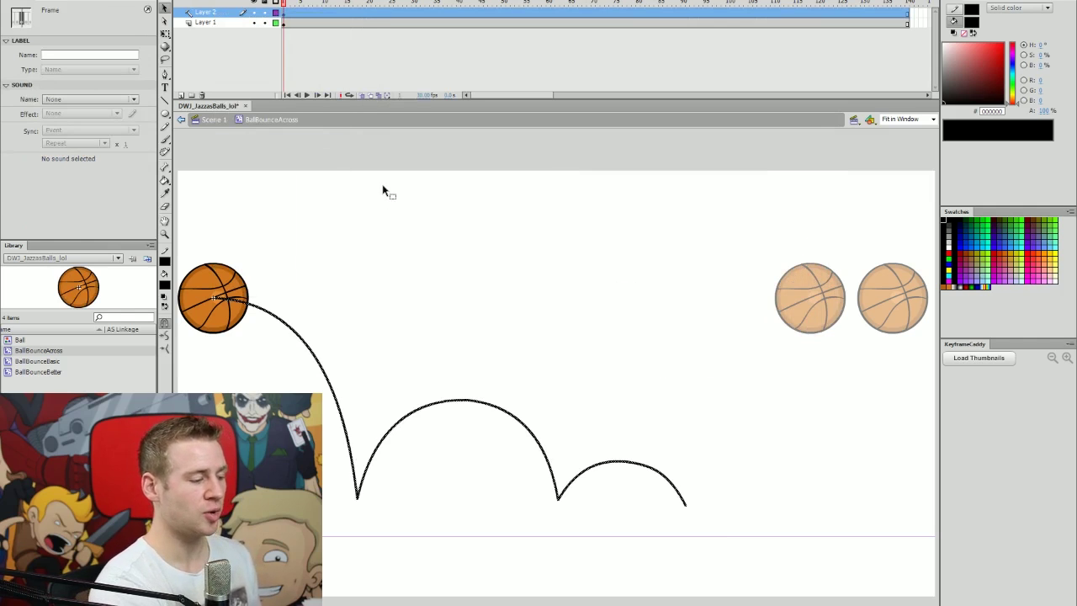
click(396, 209)
Step: Nest Layer 1 under Layer 2 so the drawn arcs act as the ball's motion guide
click(208, 23)
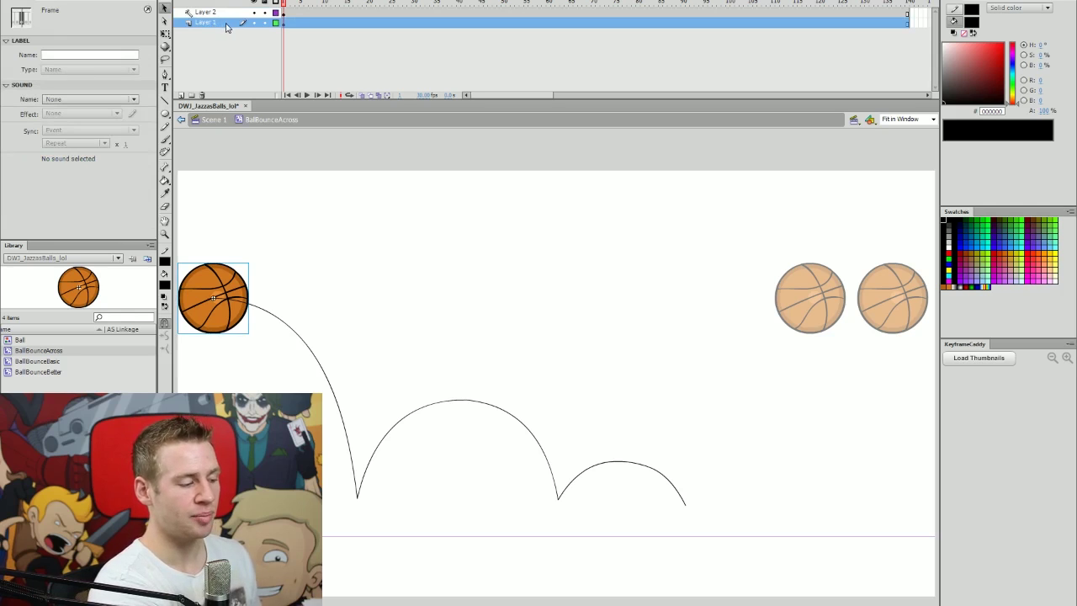
click(214, 13)
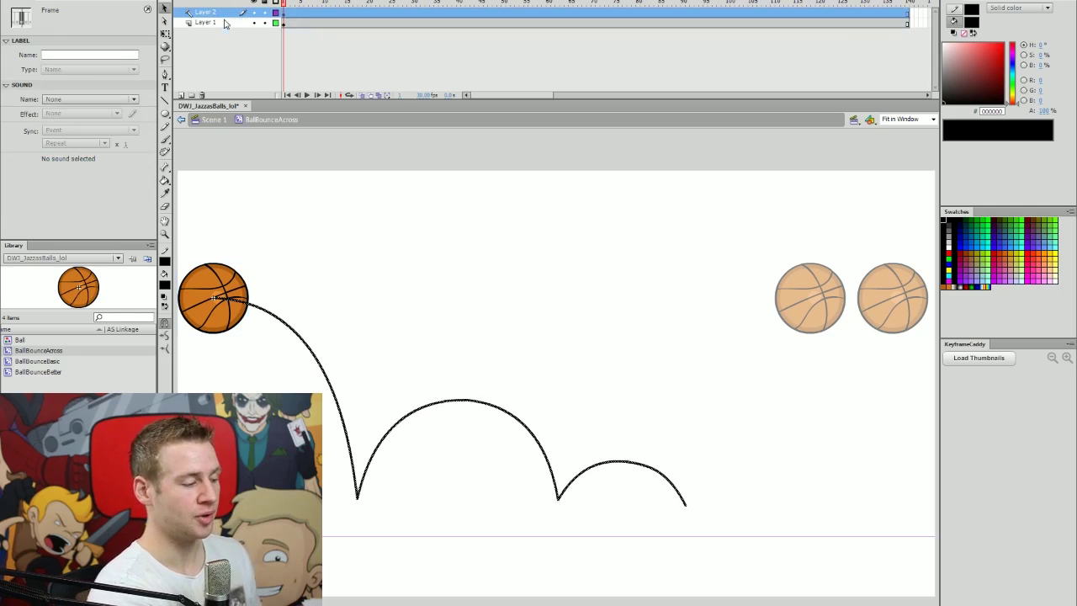
click(217, 25)
drag(217, 27, 227, 17)
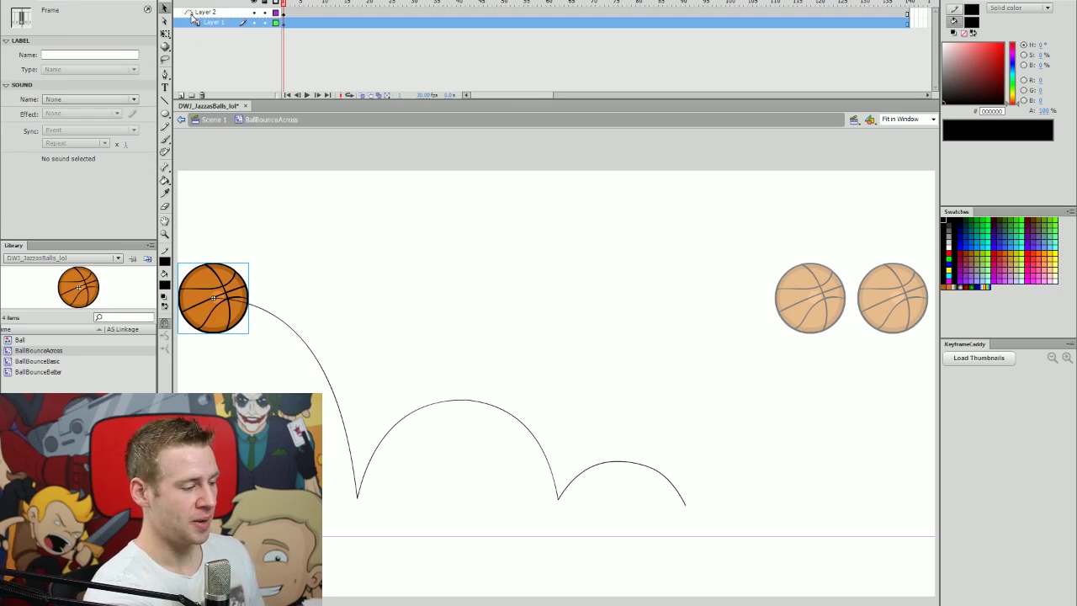
click(196, 14)
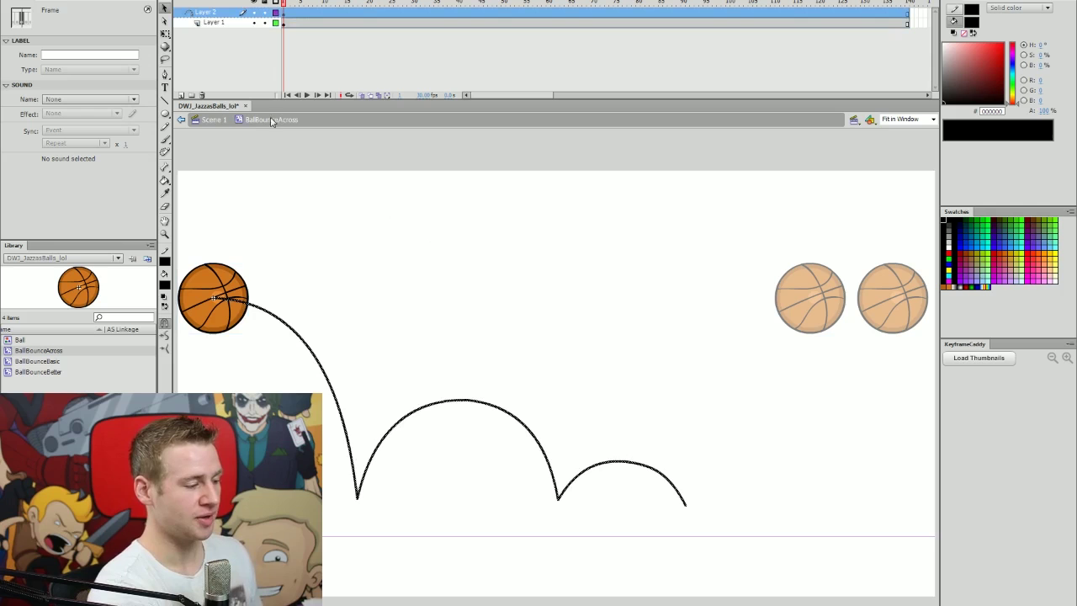
click(455, 314)
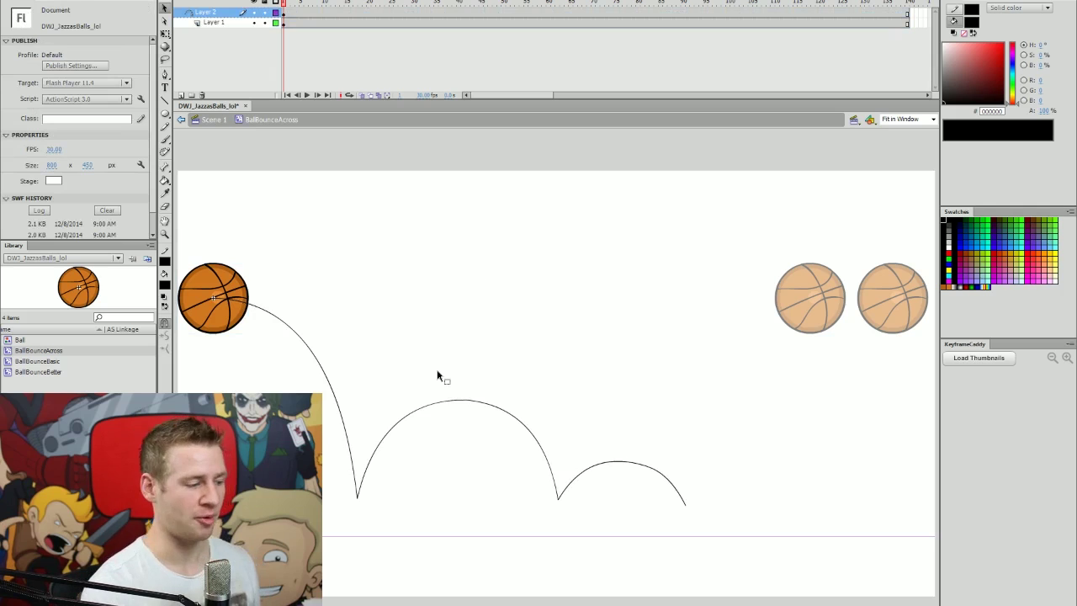
Step: Snap the ball's centre to the path's start on frame 1 and, with a keyframe at frame 30, to the path's first bounce point
click(285, 24)
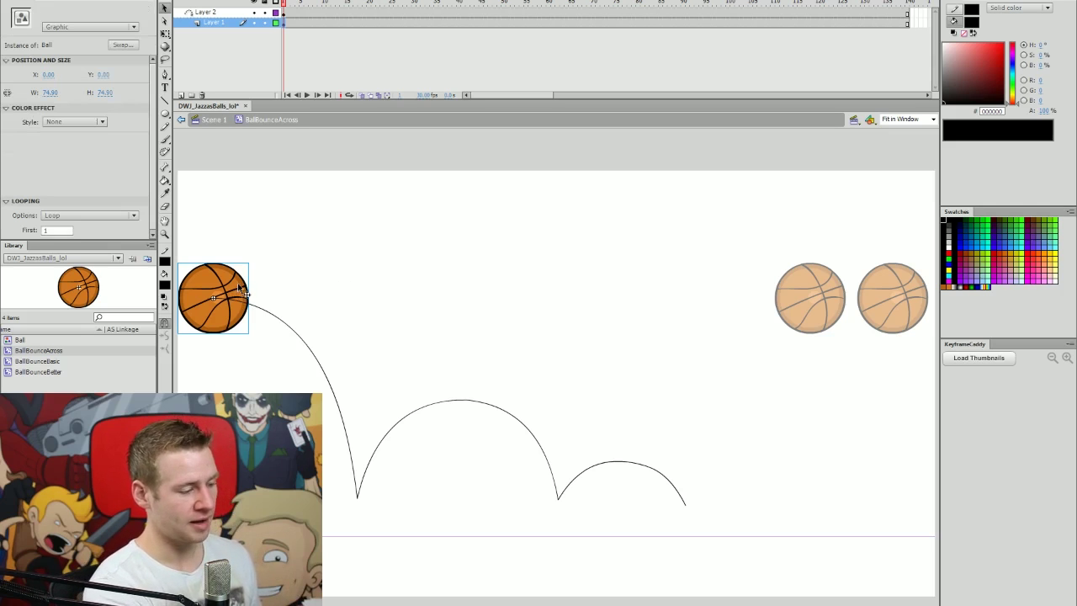
drag(252, 294, 238, 310)
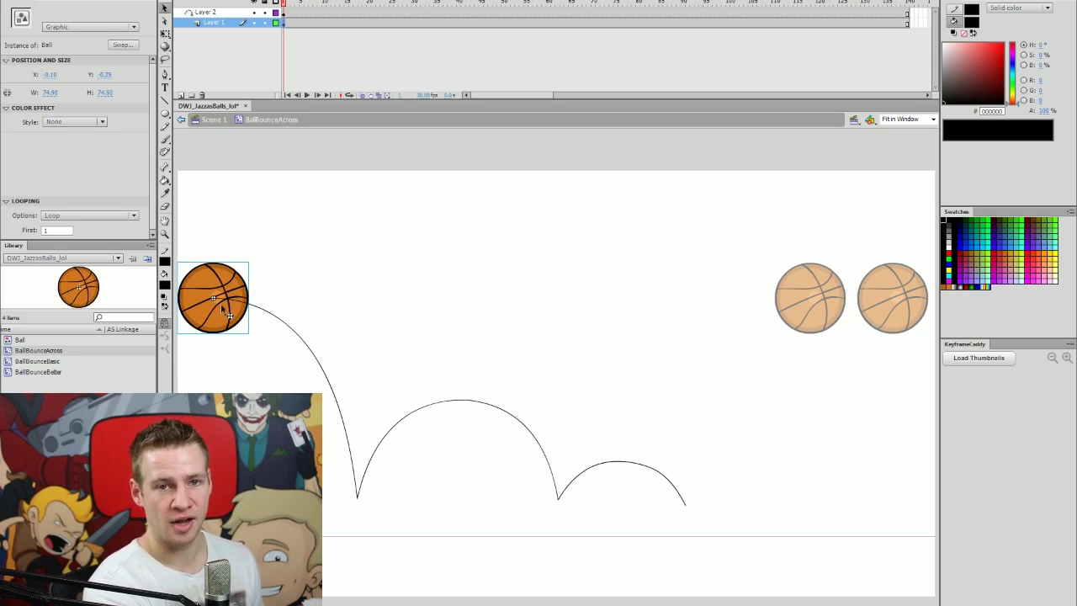
click(414, 21)
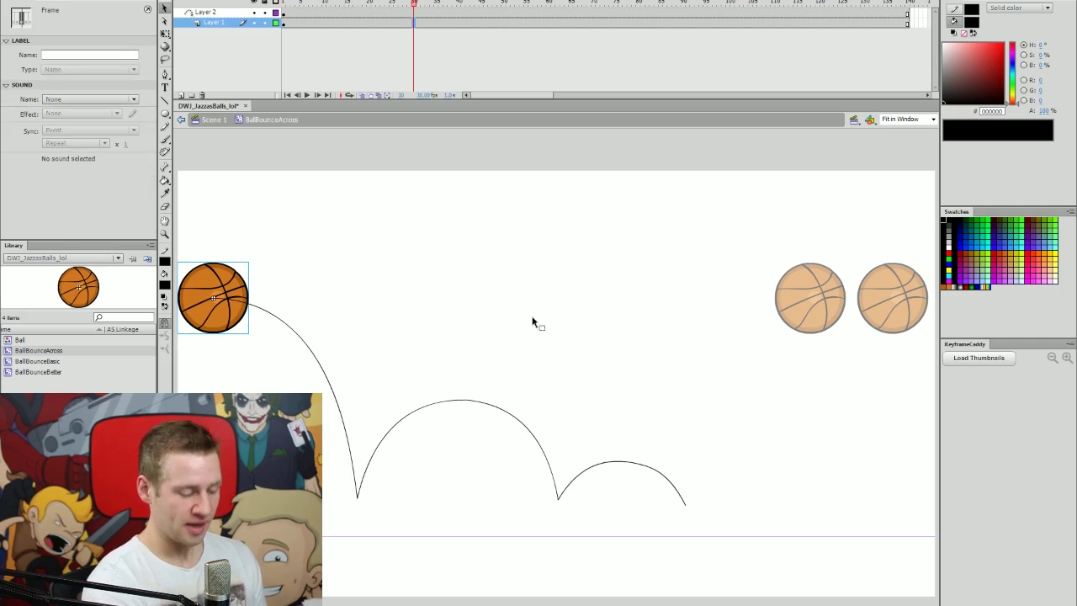
drag(232, 286, 490, 354)
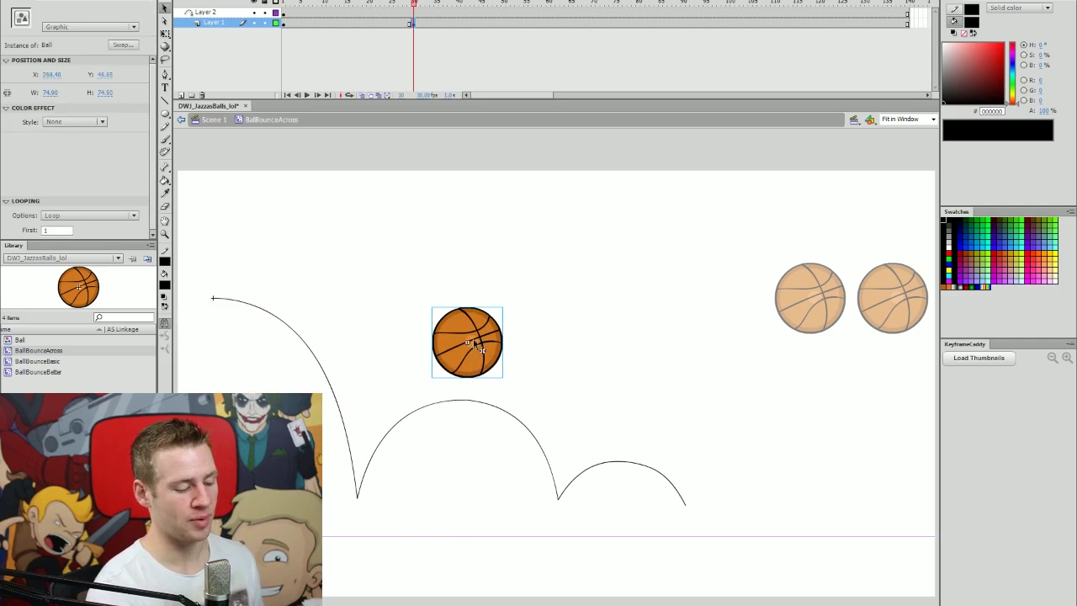
drag(486, 355, 452, 372)
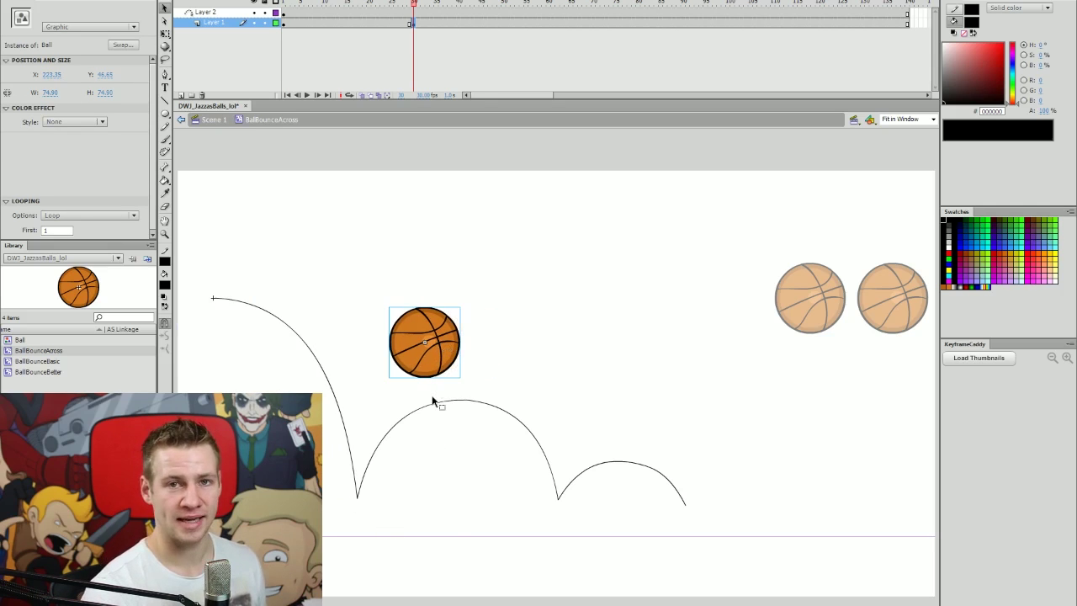
key(q)
key(ctrl)
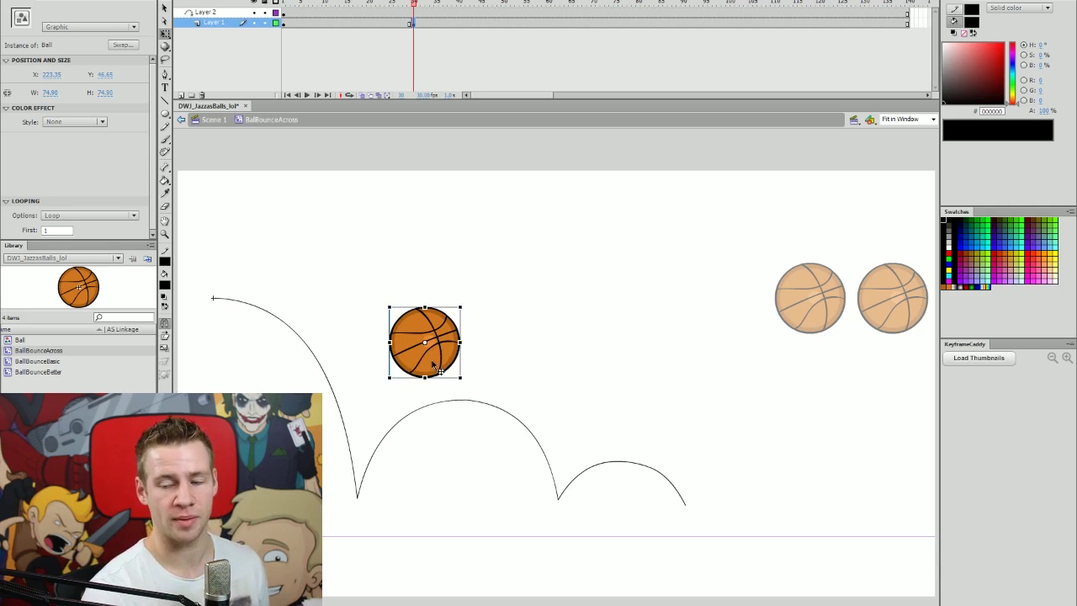
drag(433, 364, 383, 499)
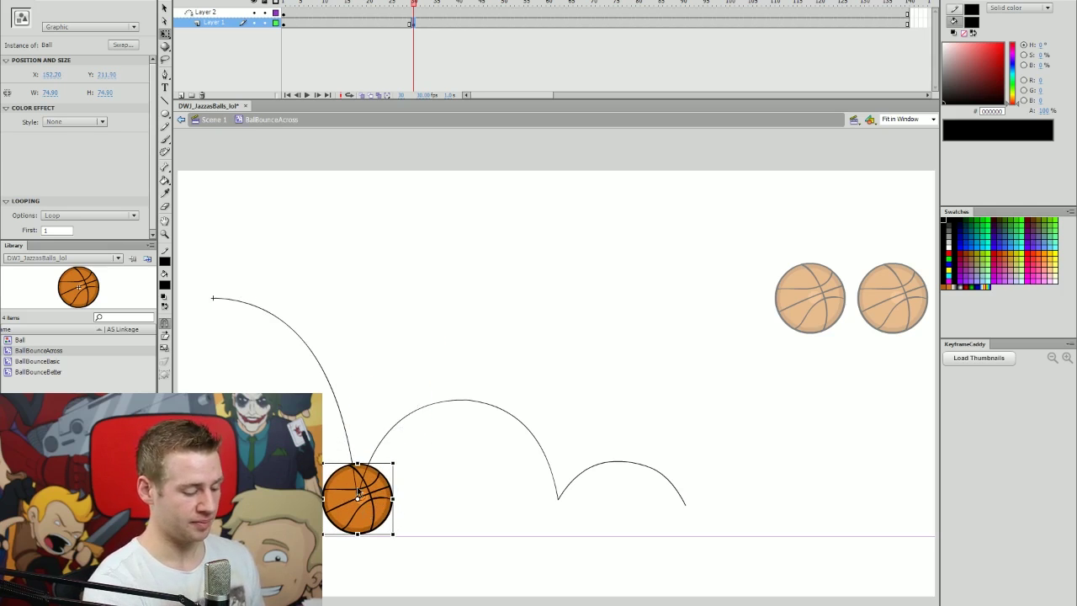
click(428, 528)
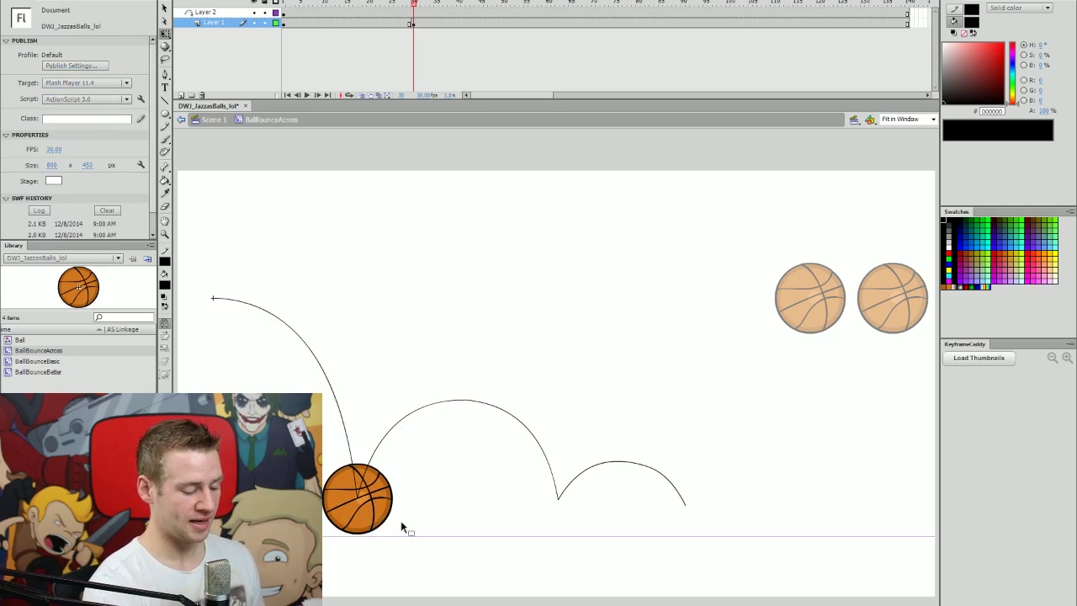
Step: Fine-tune the path's first bounce point and the ball at frame 30 so the ball rests on the ground line
click(418, 20)
click(429, 476)
double_click(356, 504)
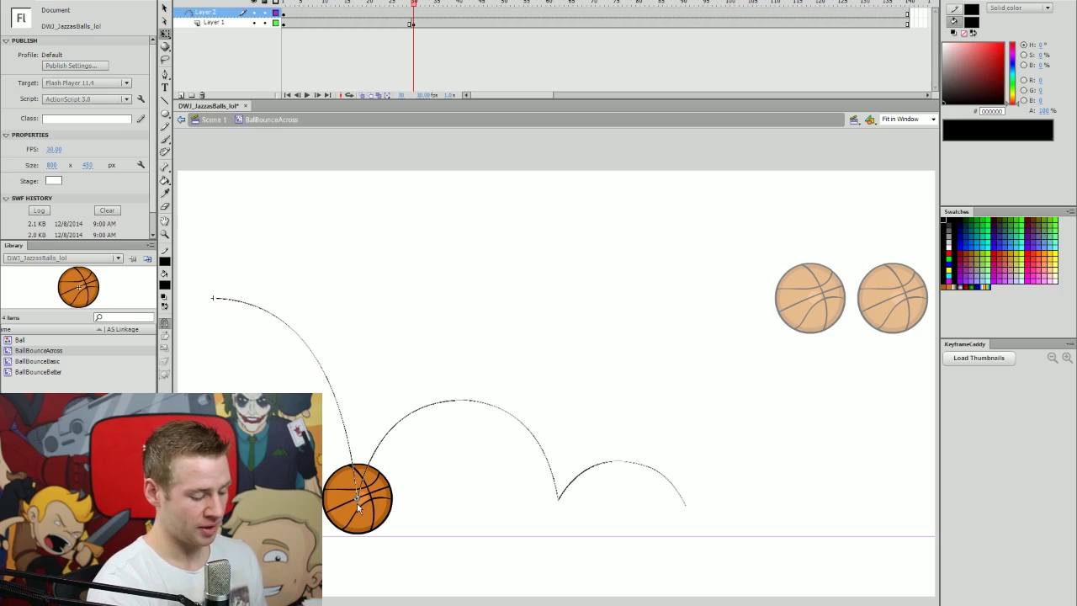
click(377, 518)
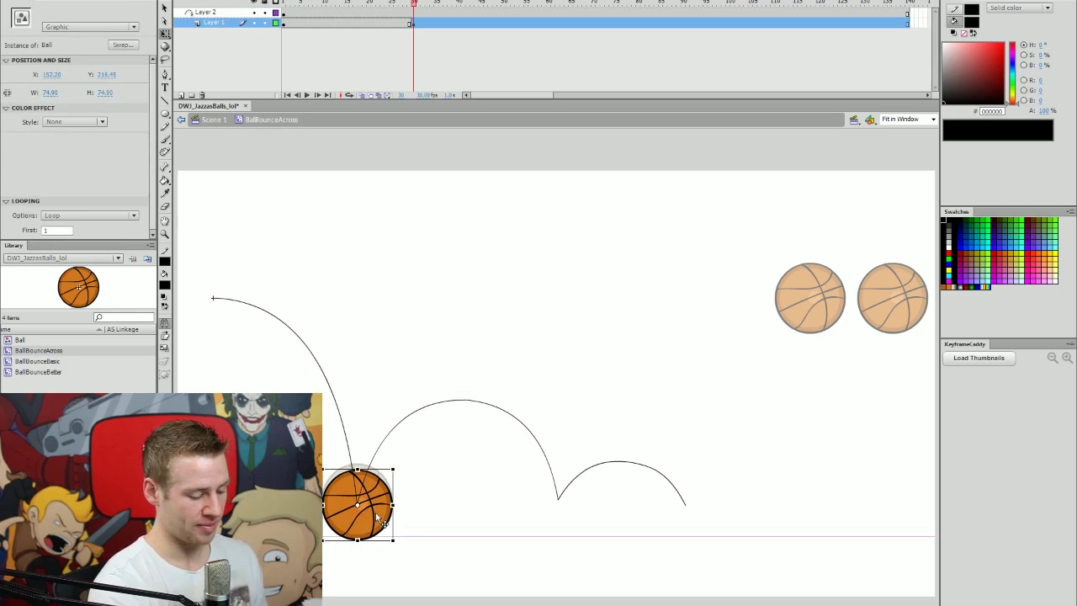
click(432, 508)
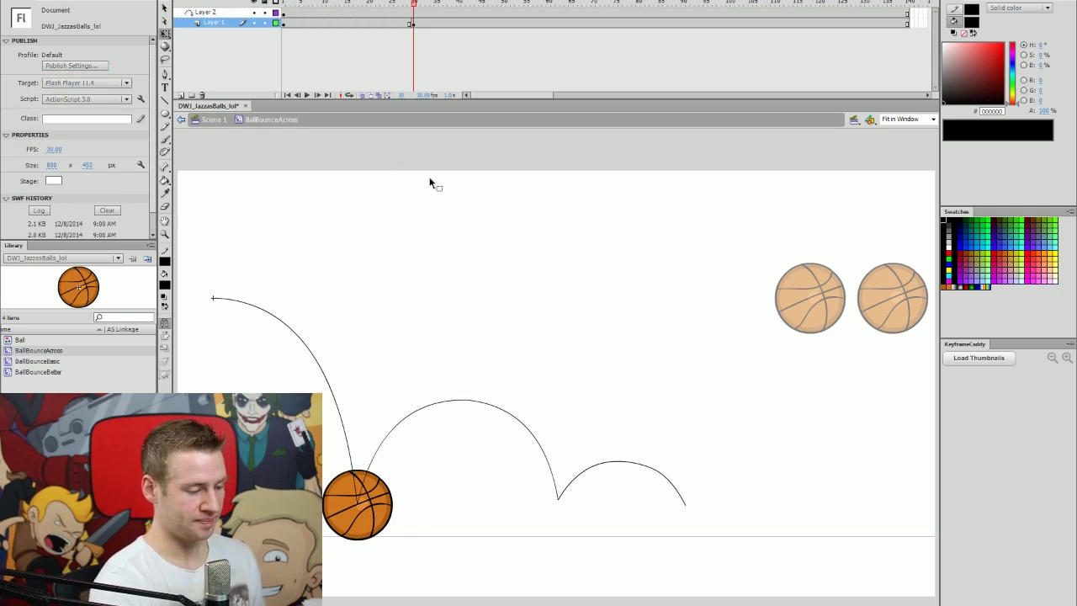
click(412, 23)
click(360, 558)
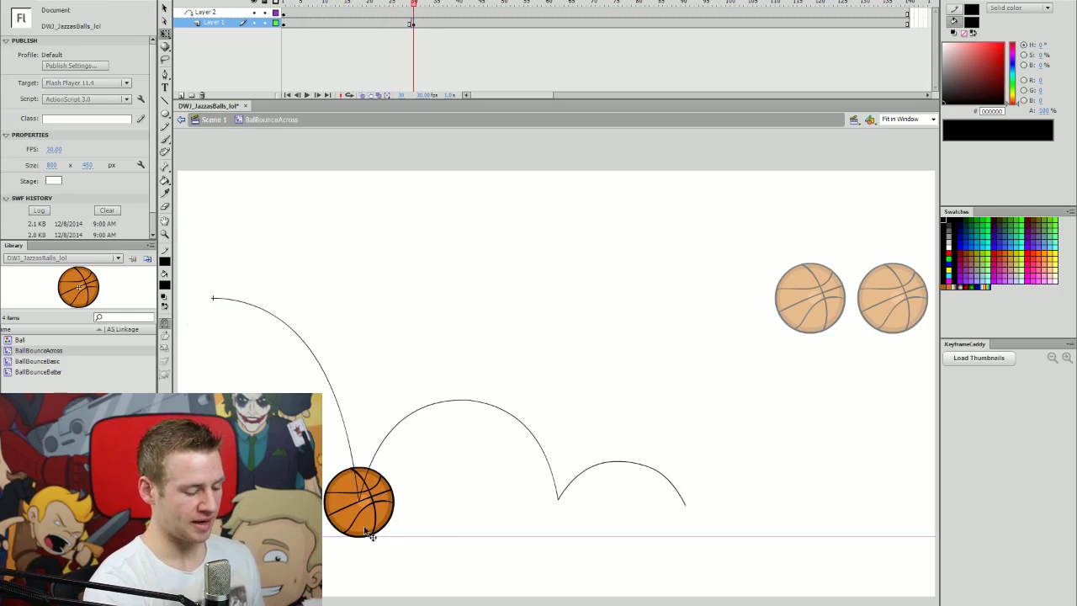
click(362, 505)
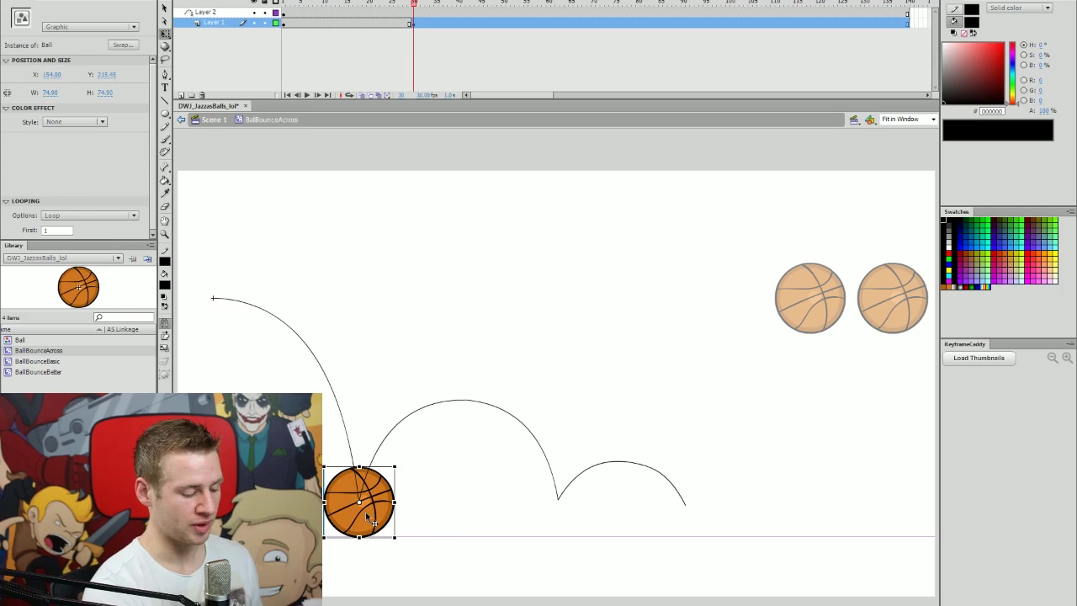
Step: Create a classic tween on Layer 1 between frames 1 and 30
click(341, 4)
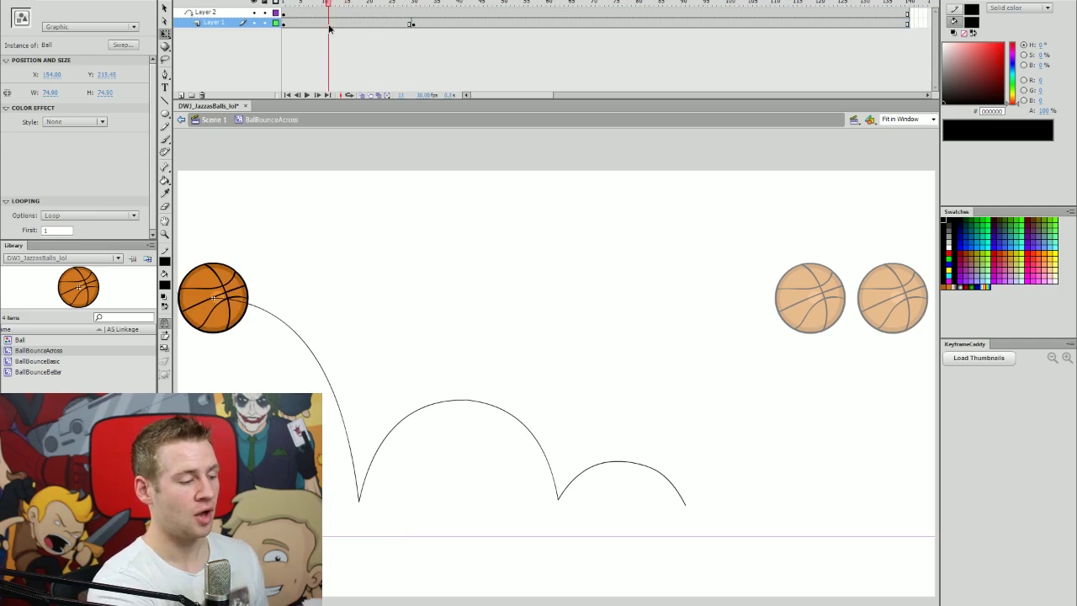
right_click(348, 25)
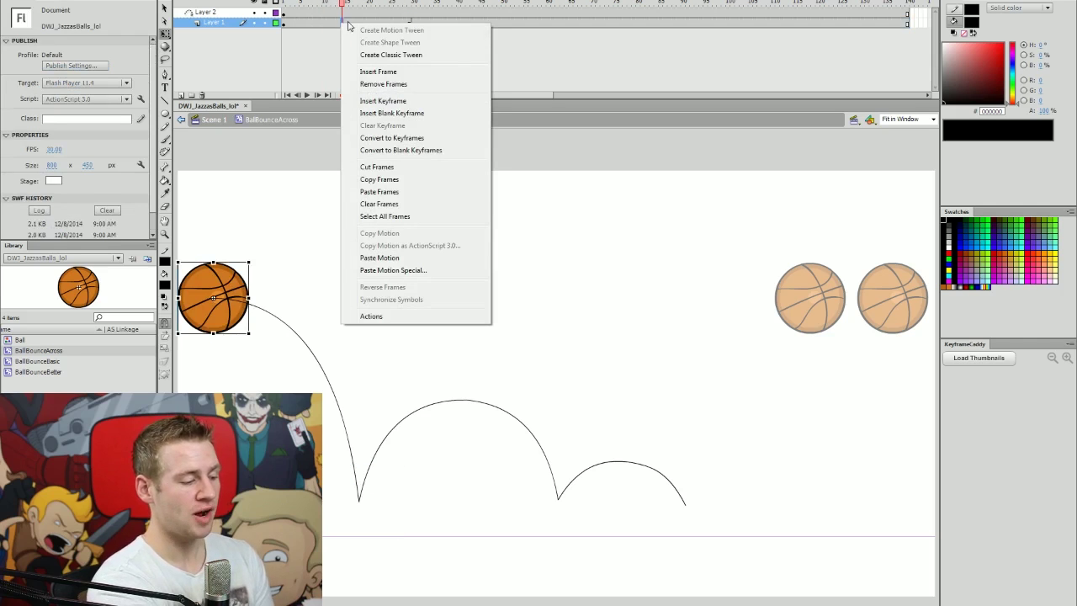
click(407, 56)
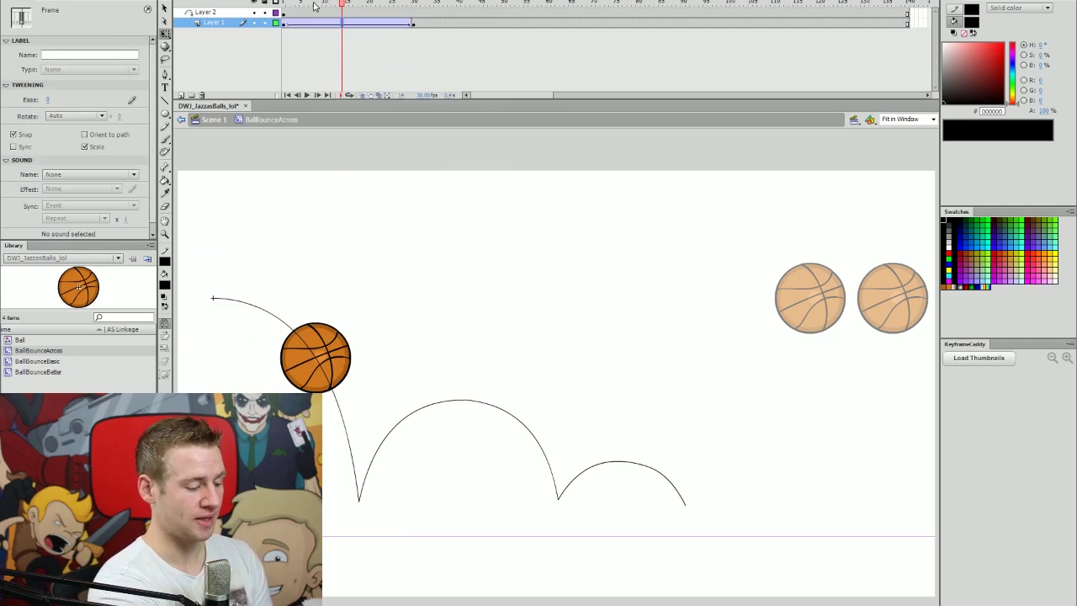
Step: Play and scrub through frames 1 to 30 to check that the ball follows the first arc of the guide
click(284, 7)
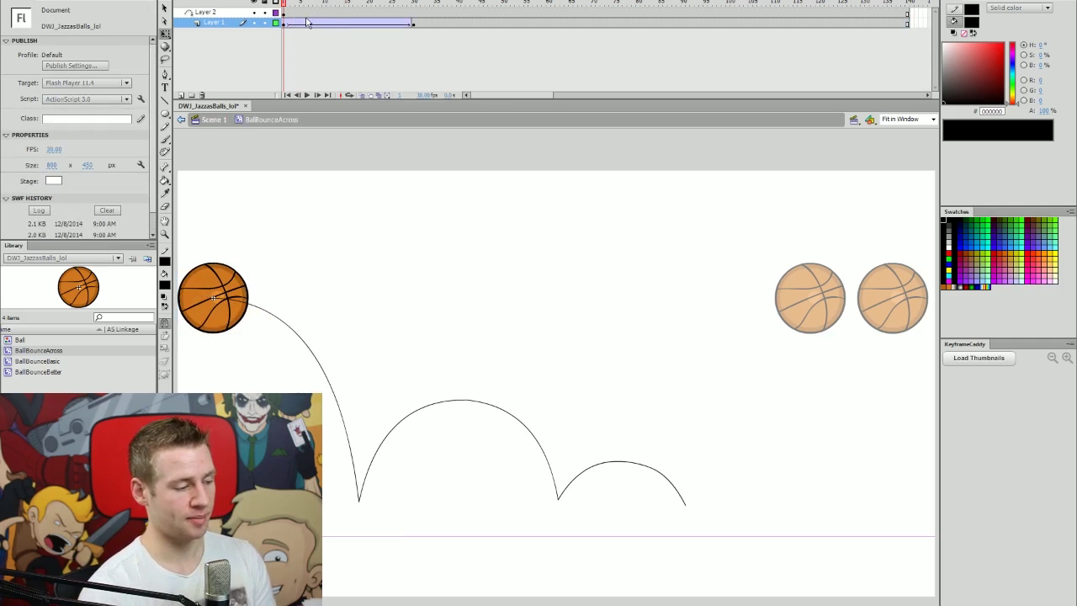
click(422, 7)
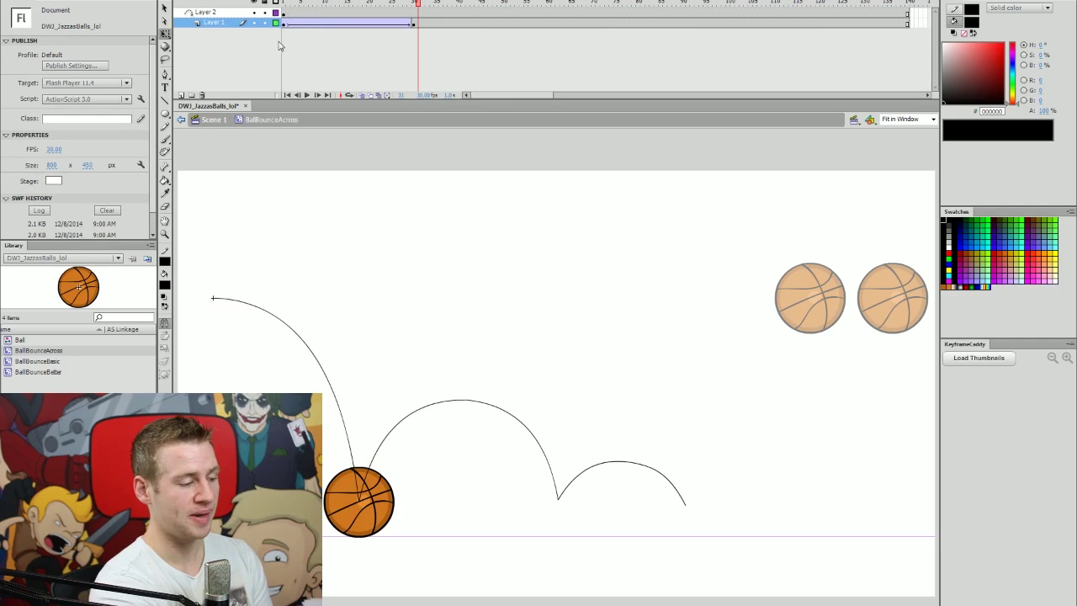
click(283, 7)
key(Return)
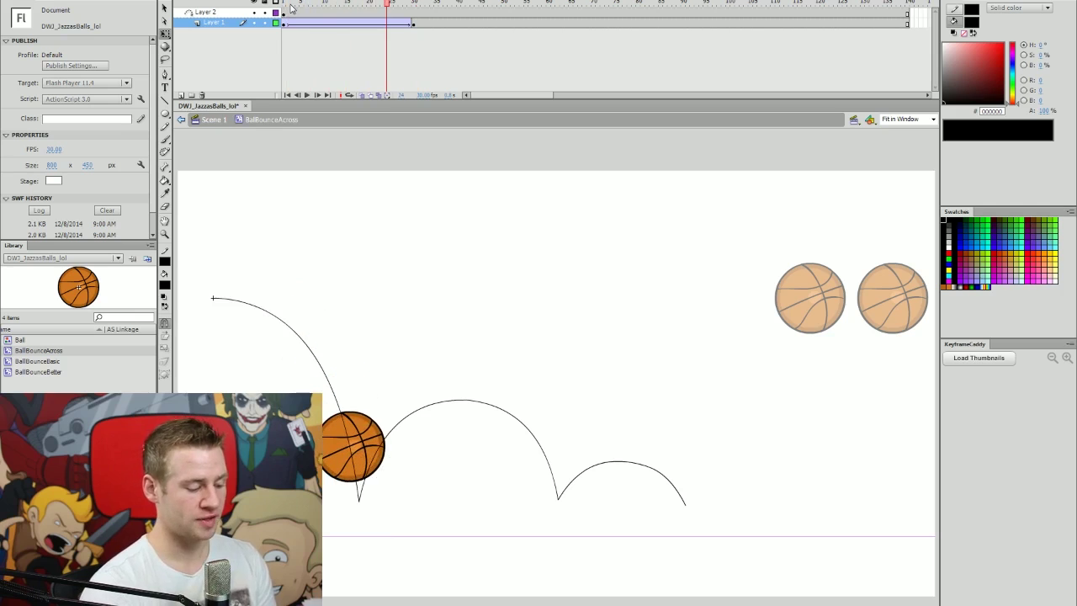
drag(386, 5, 398, 54)
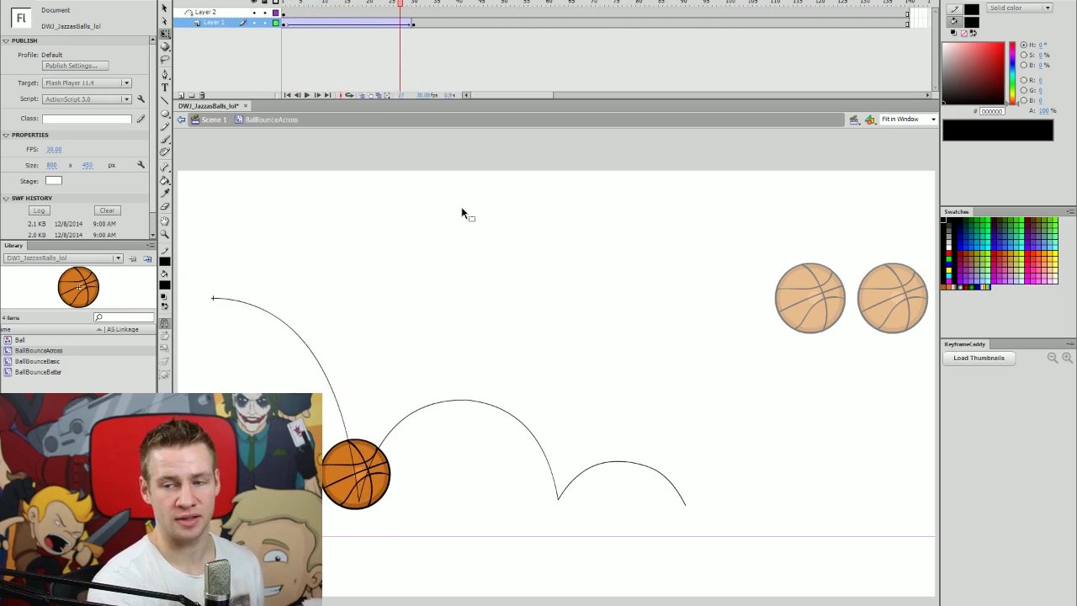
key(ctrl+=)
key(Return)
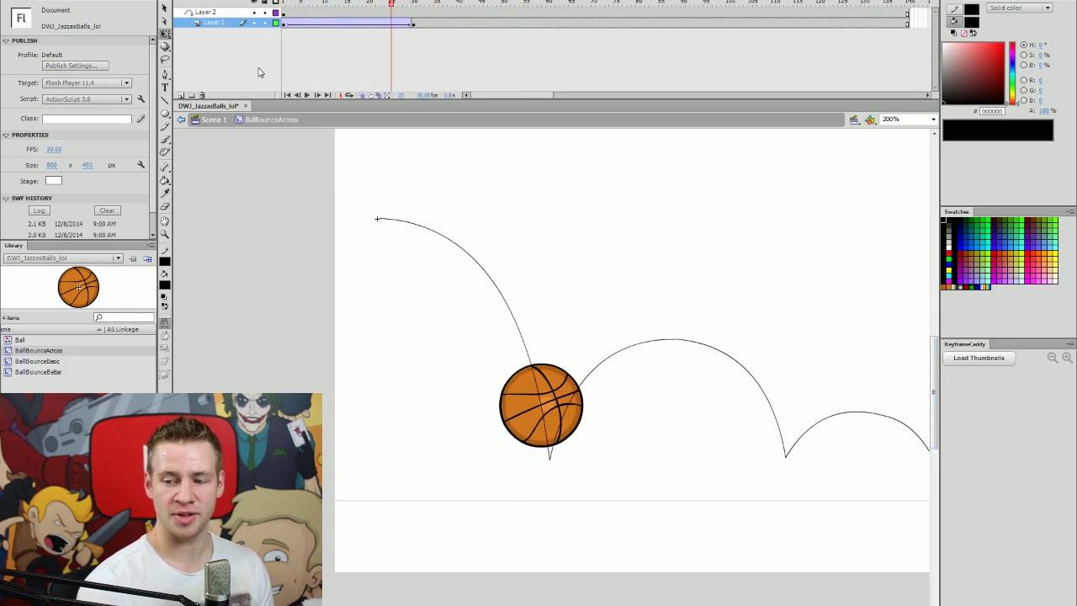
drag(395, 12, 415, 12)
Step: Add a keyframe at frame 31 on Layer 1, squash the ball against the ground line and compare it with frame 30
drag(520, 95, 527, 95)
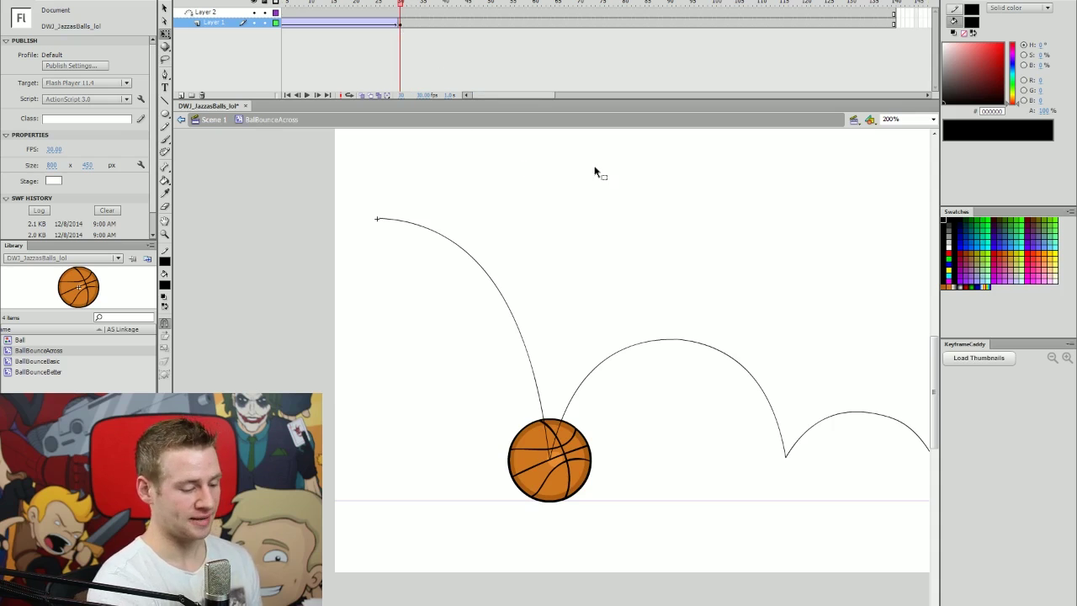
click(404, 24)
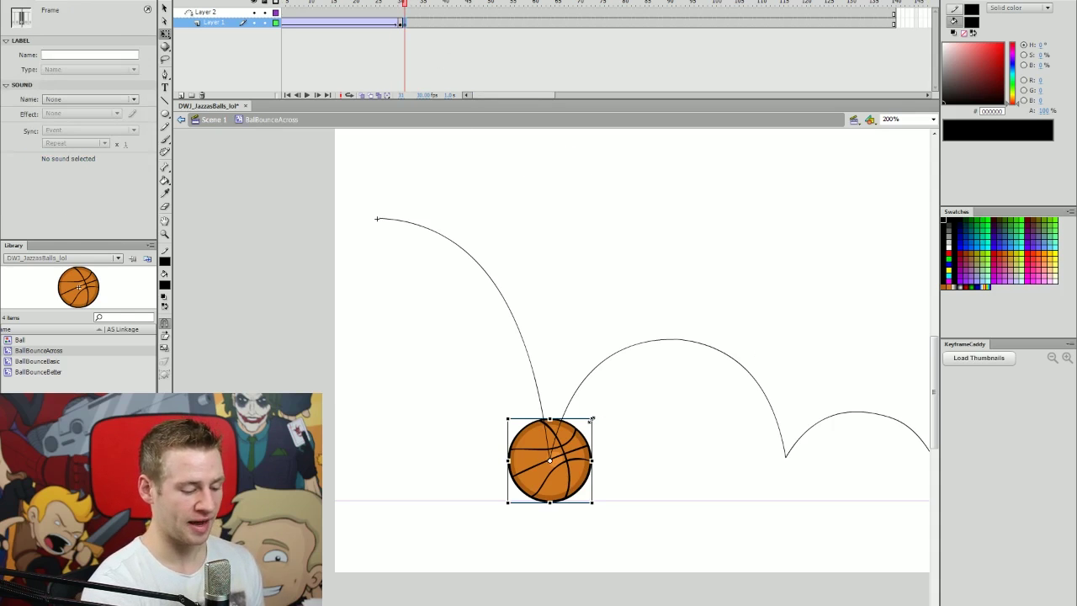
drag(593, 418, 595, 440)
click(642, 481)
key(comma)
key(period)
key(comma)
key(period)
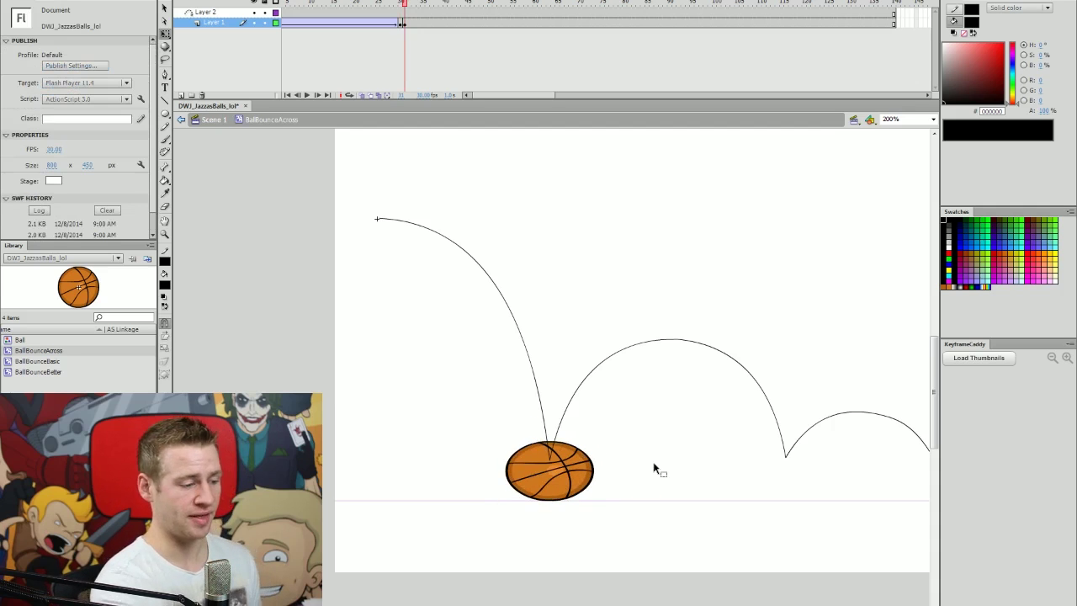
Step: Insert a blank keyframe at frame 32 on Layer 1, paste the unsquashed ball and place it just above the first bounce point
click(401, 24)
click(410, 24)
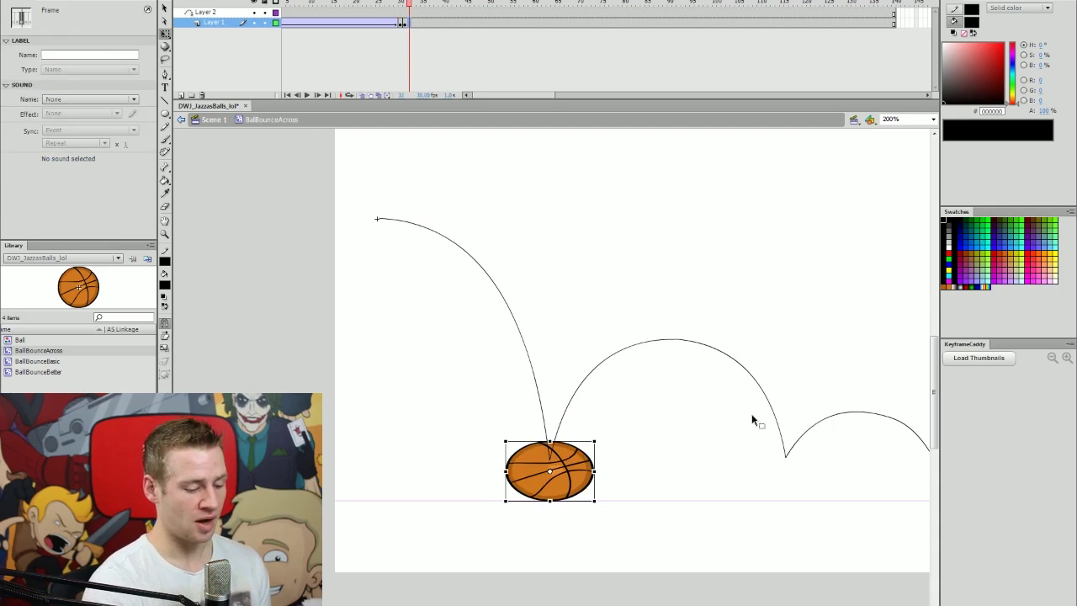
key(F7)
key(ctrl+v)
key(v)
drag(569, 353, 586, 472)
key(q)
click(620, 365)
click(423, 23)
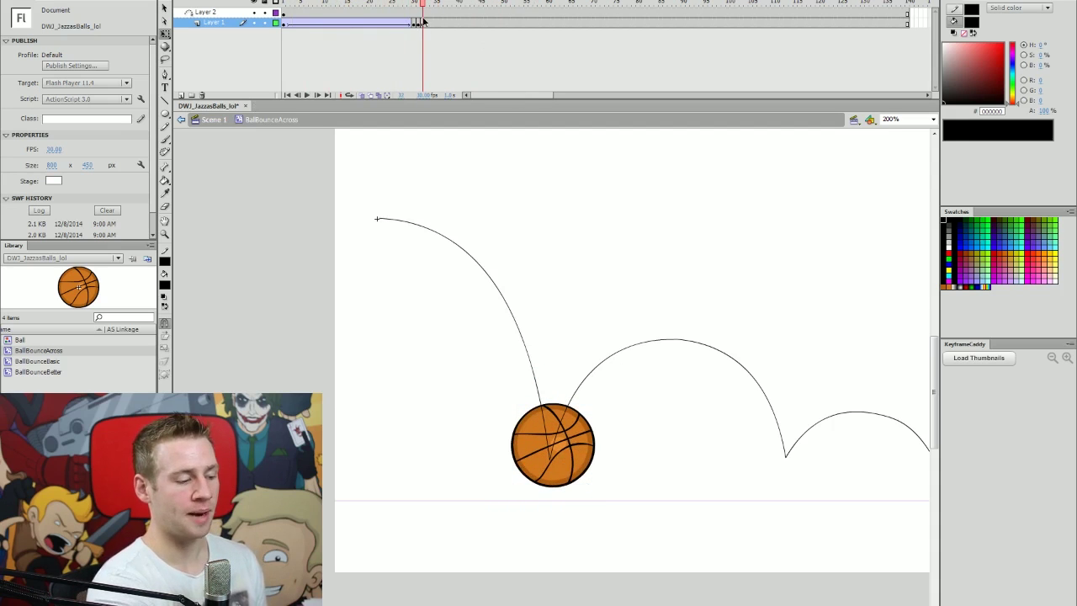
Step: Add a keyframe at frame 65 on Layer 1 and snap the ball to the path's second bounce point
drag(436, 7, 593, 23)
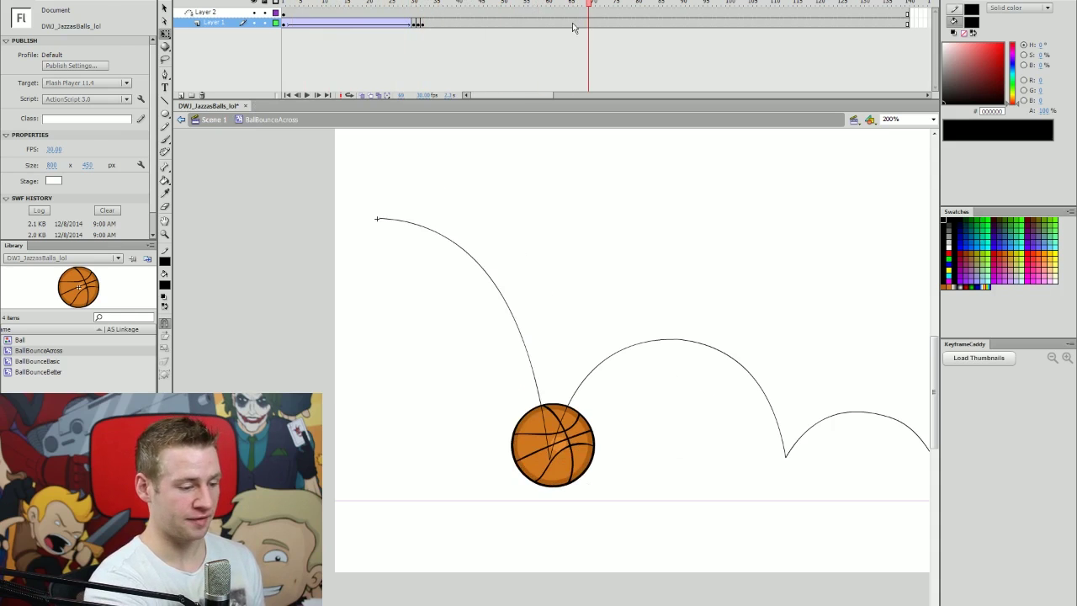
click(568, 23)
key(period)
drag(574, 472, 805, 483)
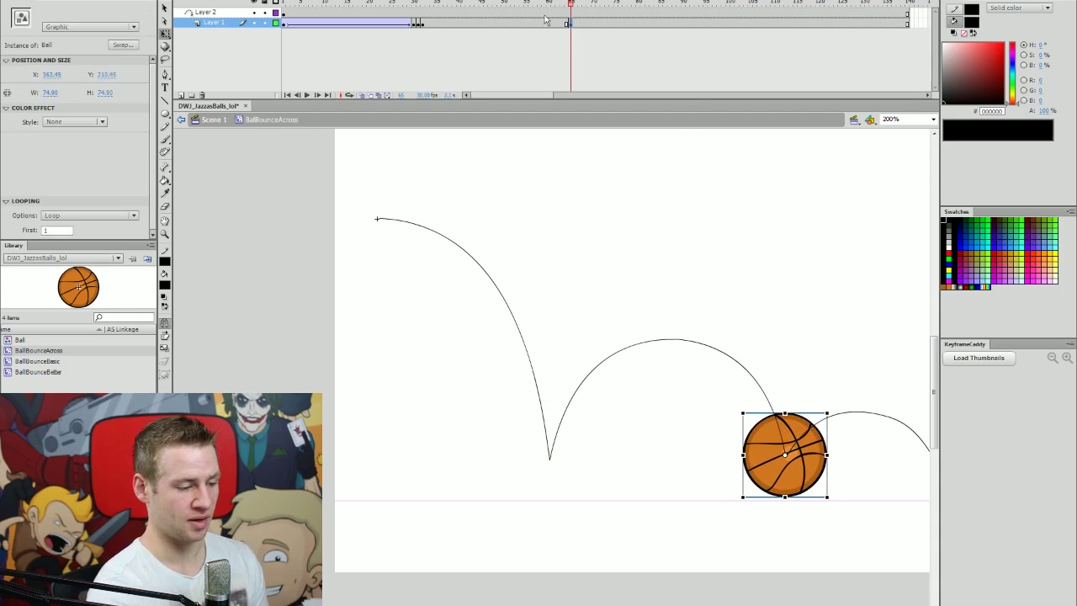
Step: Create a classic tween between frames 32 and 65 on Layer 1 and play back the second arc
right_click(537, 23)
click(603, 59)
click(407, 22)
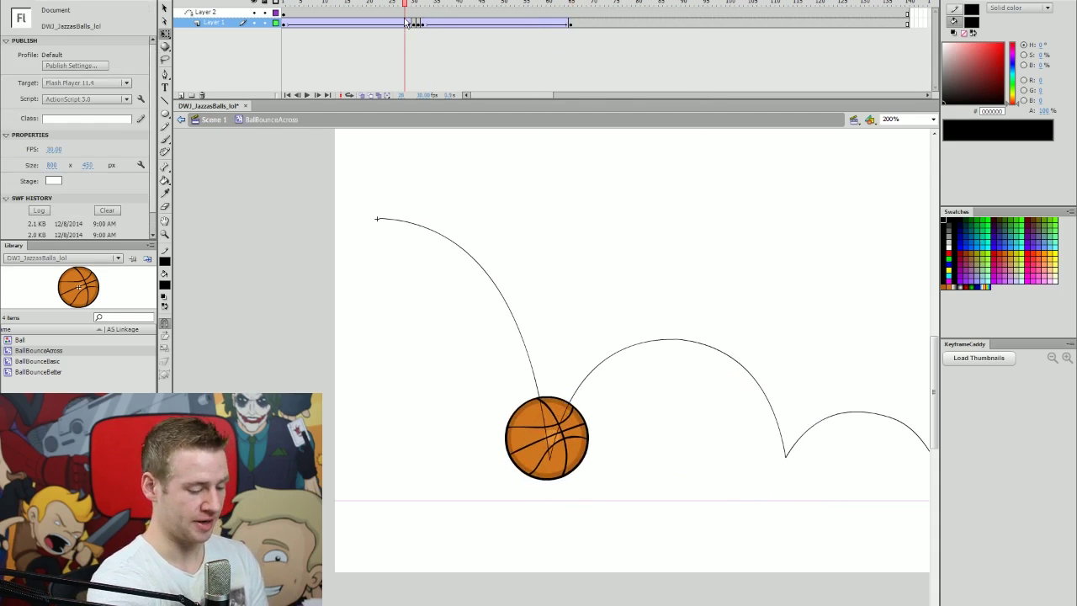
key(Return)
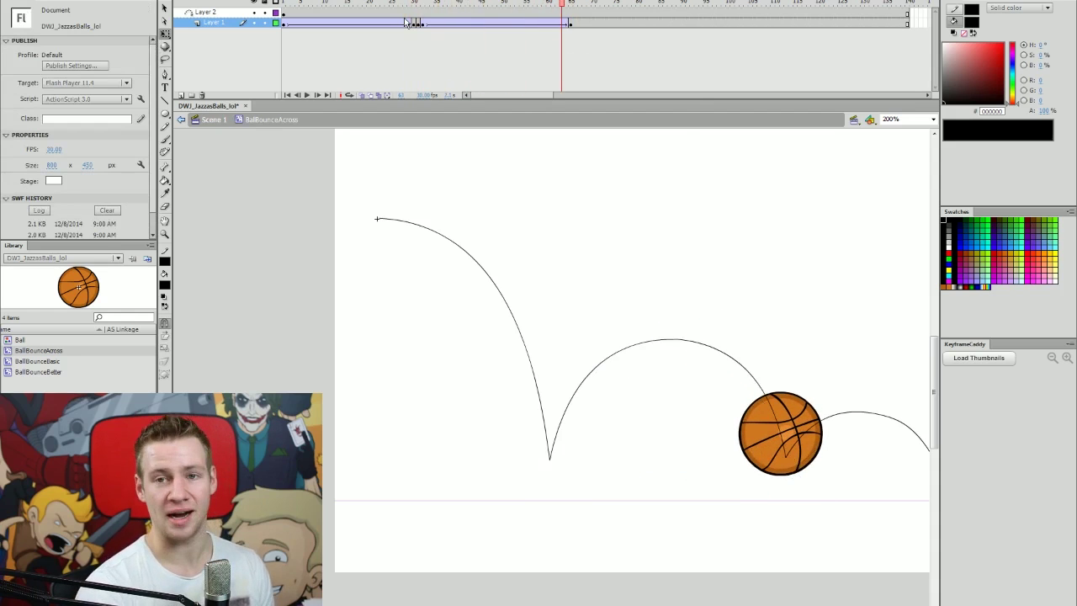
key(Return)
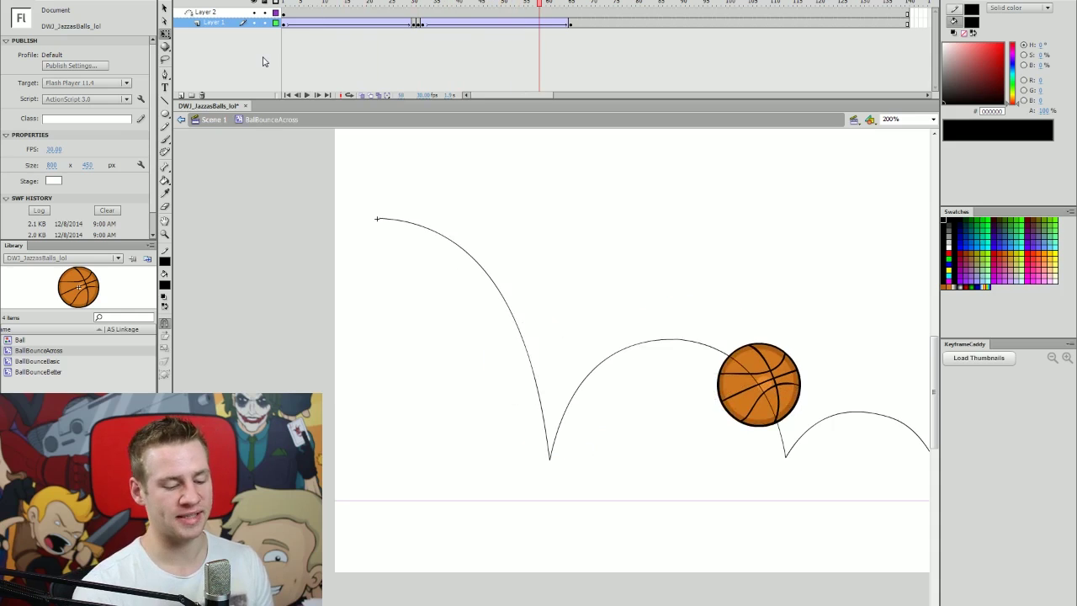
key(Return)
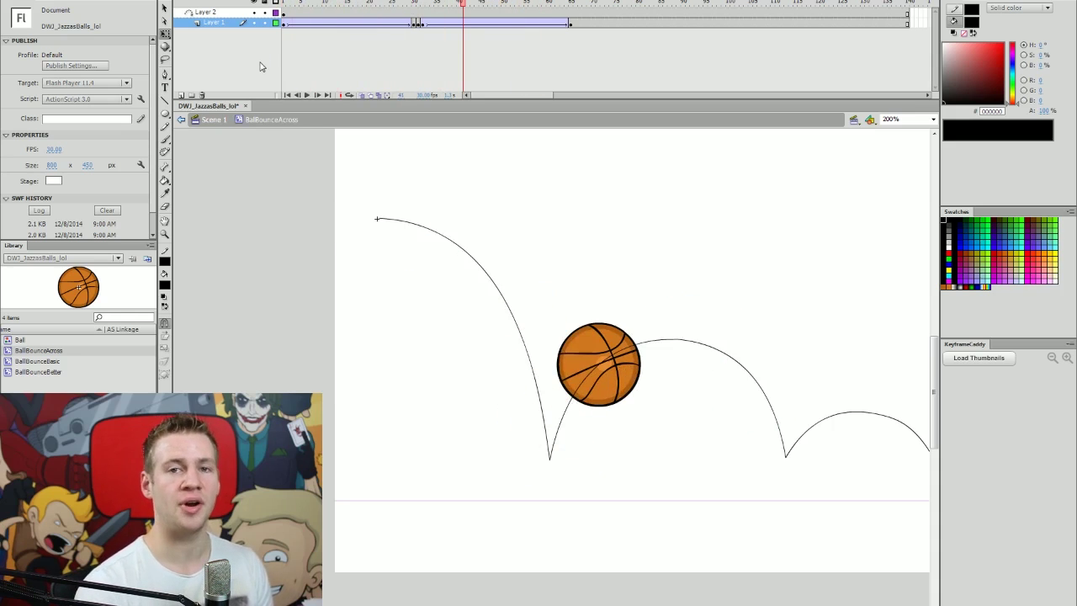
Step: Rotate the ball about 45 degrees counter-clockwise at frame 1 of Layer 1 and play the first arc
click(414, 17)
drag(416, 22, 283, 22)
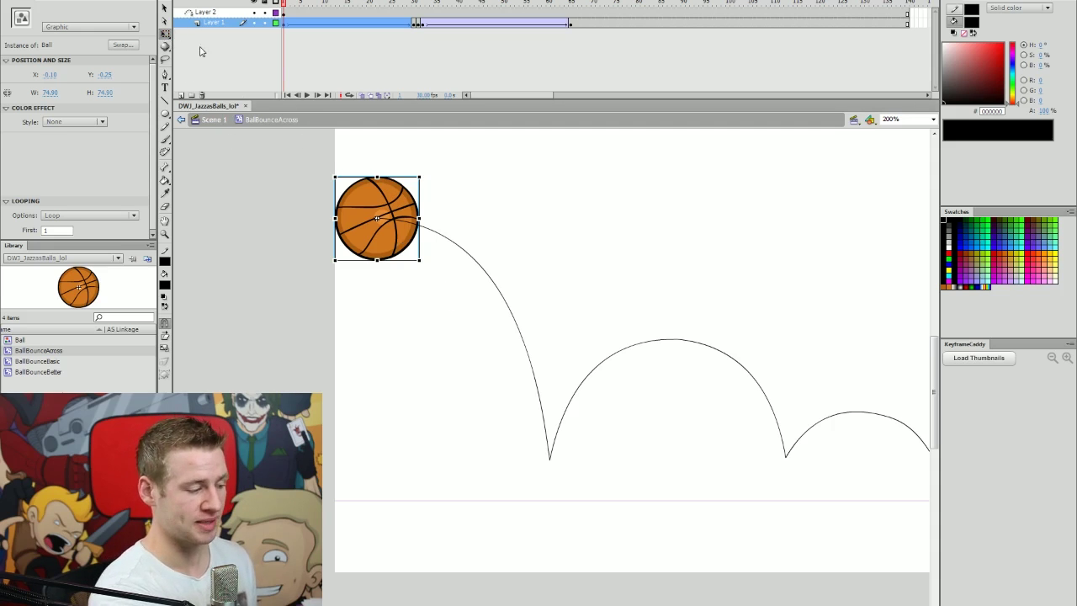
drag(429, 174, 385, 163)
click(661, 271)
key(Return)
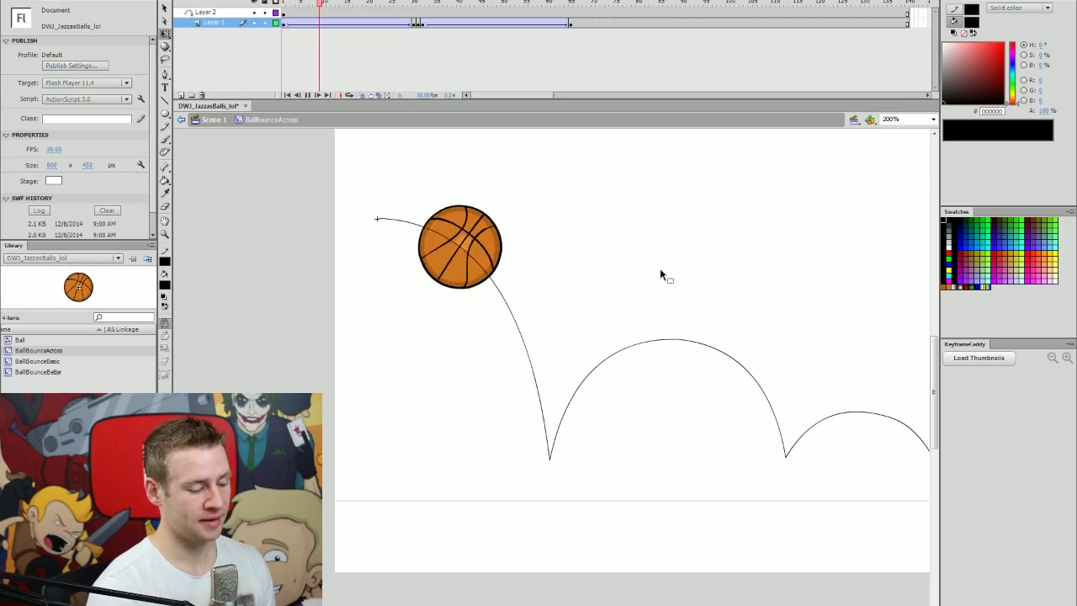
Step: Rotate the ball at frame 1 a little further counter-clockwise and play the first arc again
drag(405, 4, 287, 37)
click(404, 202)
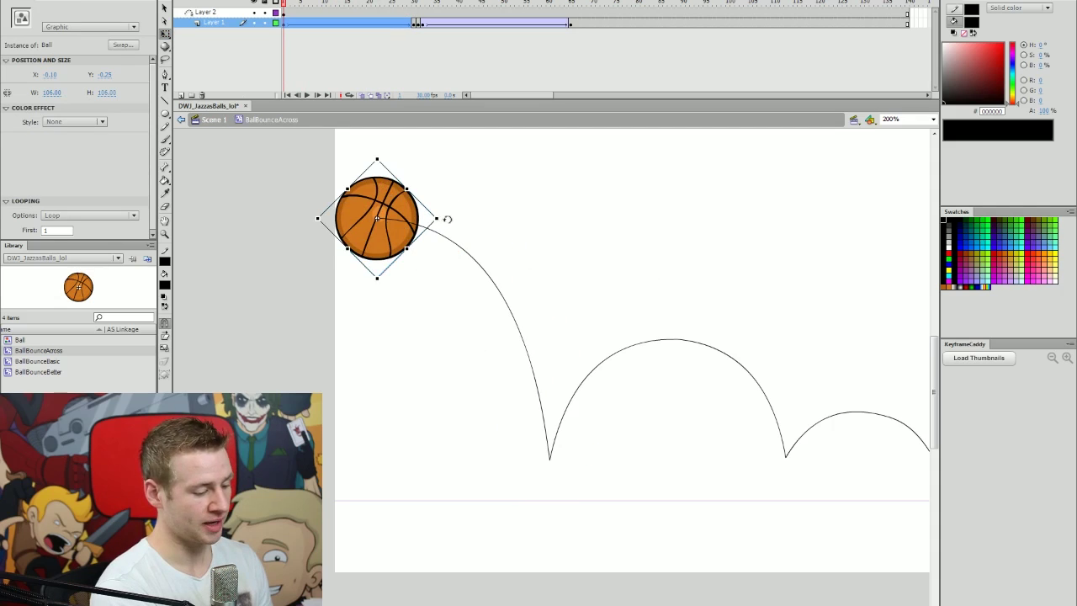
drag(445, 221, 440, 193)
click(398, 129)
key(Return)
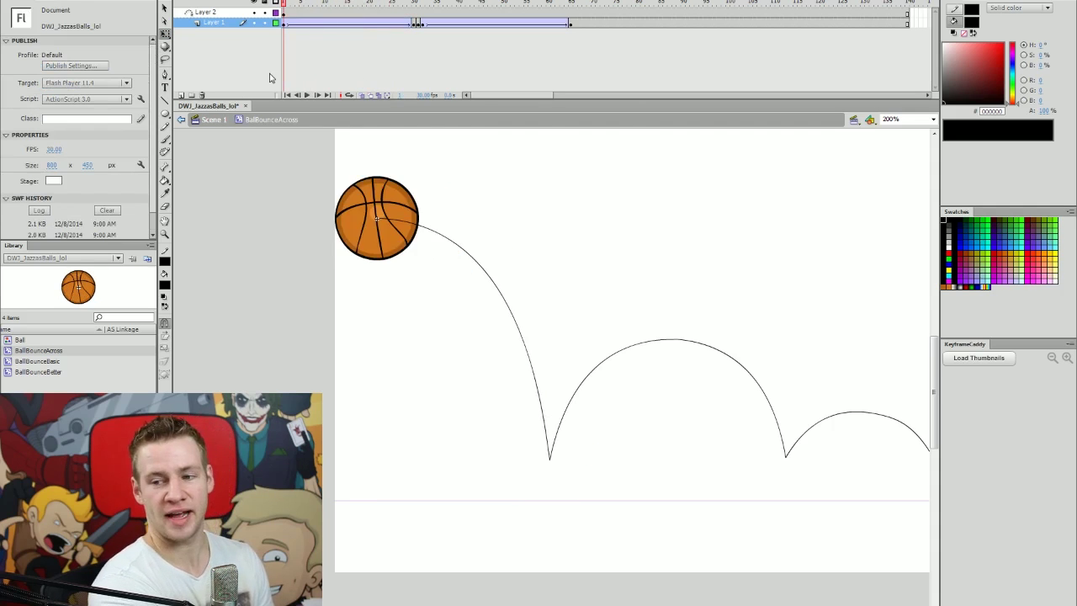
key(Return)
Step: Rotate the ball counter-clockwise at frame 32 of Layer 1 and scrub the second arc to check its spin
drag(557, 605, 567, 605)
key(period)
click(423, 23)
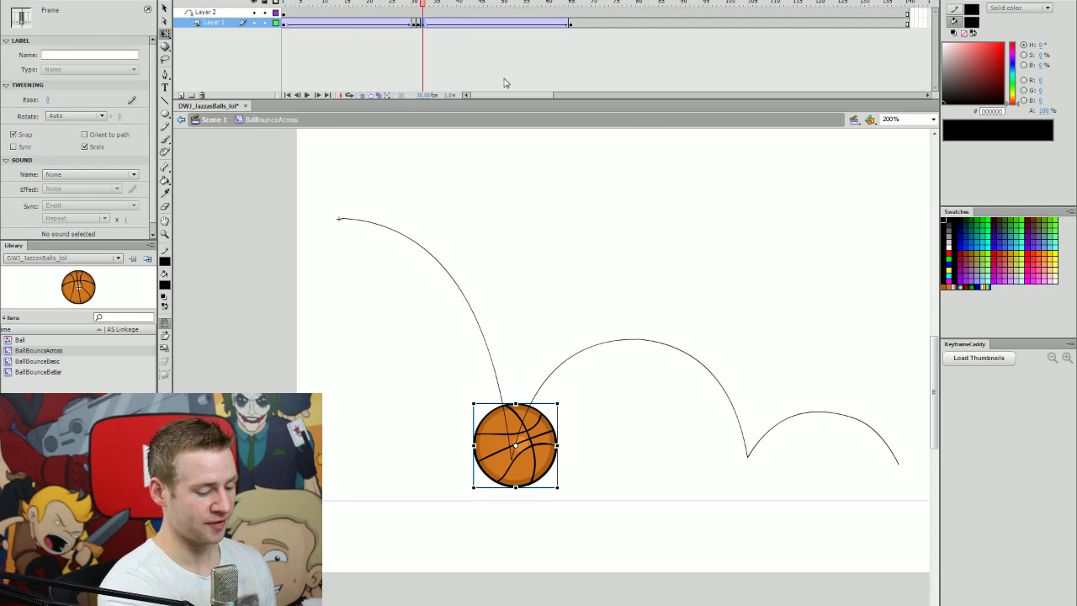
drag(567, 433, 598, 396)
click(485, 4)
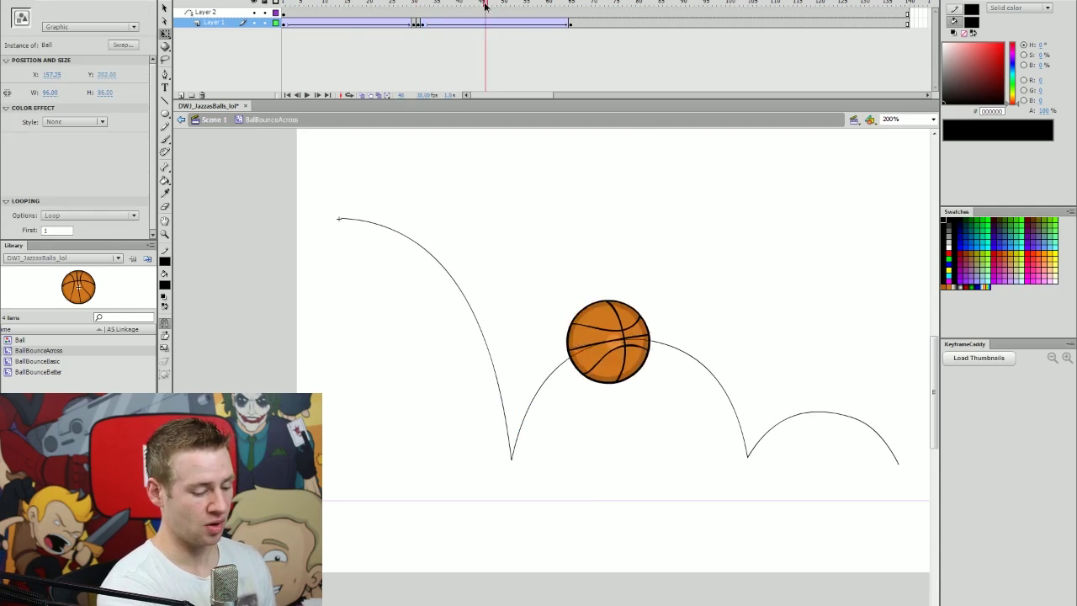
drag(485, 4, 534, 5)
click(533, 23)
Step: Rotate the ball clockwise at frame 65 of Layer 1 and play back the second arc with its spin
click(570, 23)
drag(796, 404, 772, 505)
click(473, 4)
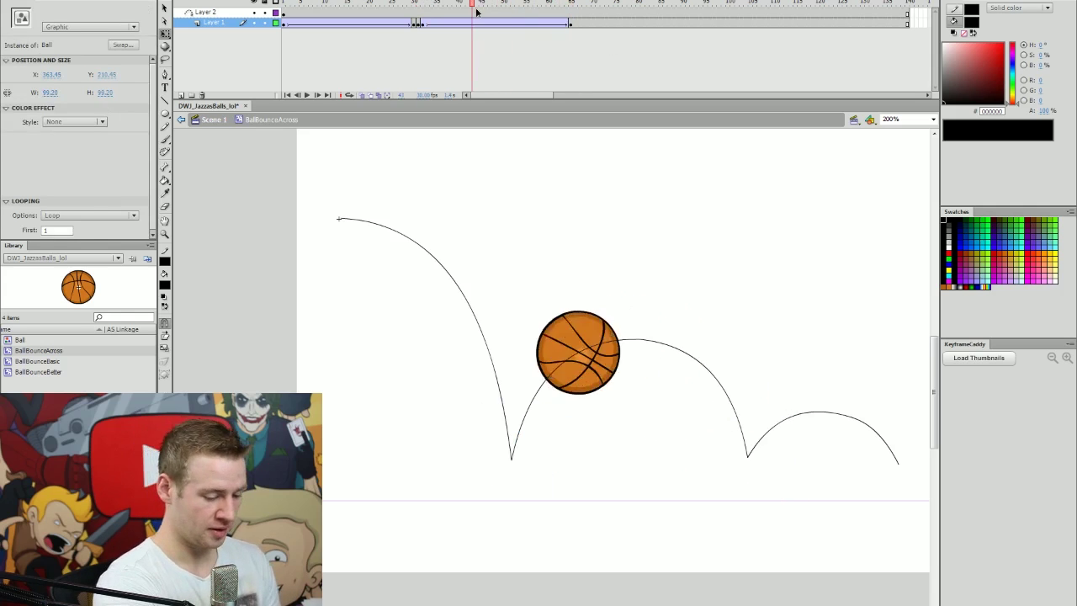
click(417, 29)
key(Return)
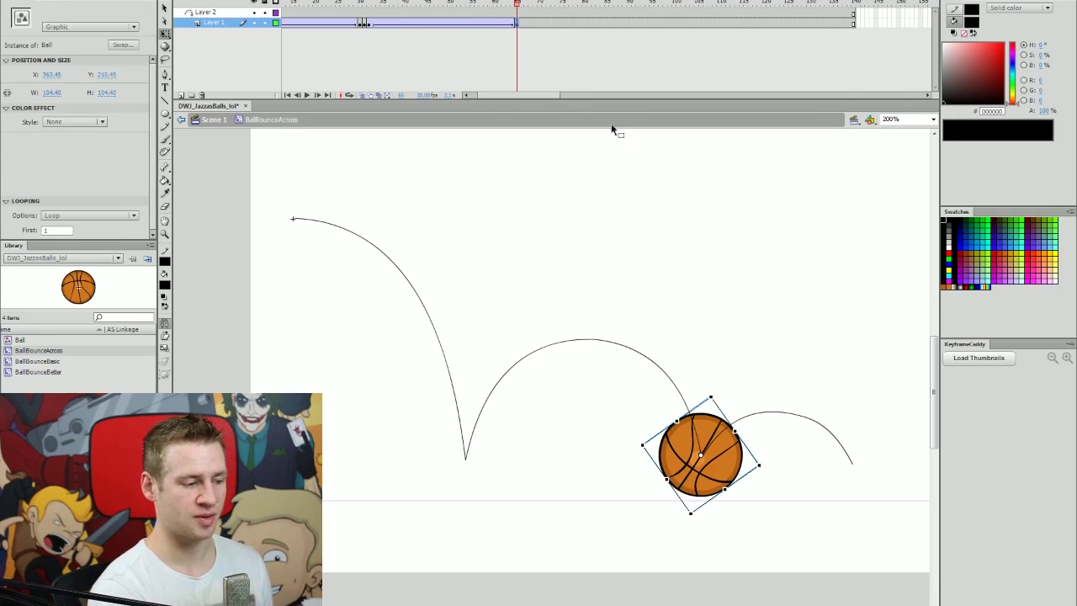
Step: Add a keyframe at frame 66 on Layer 1 and squash the ball against the ground line
click(523, 24)
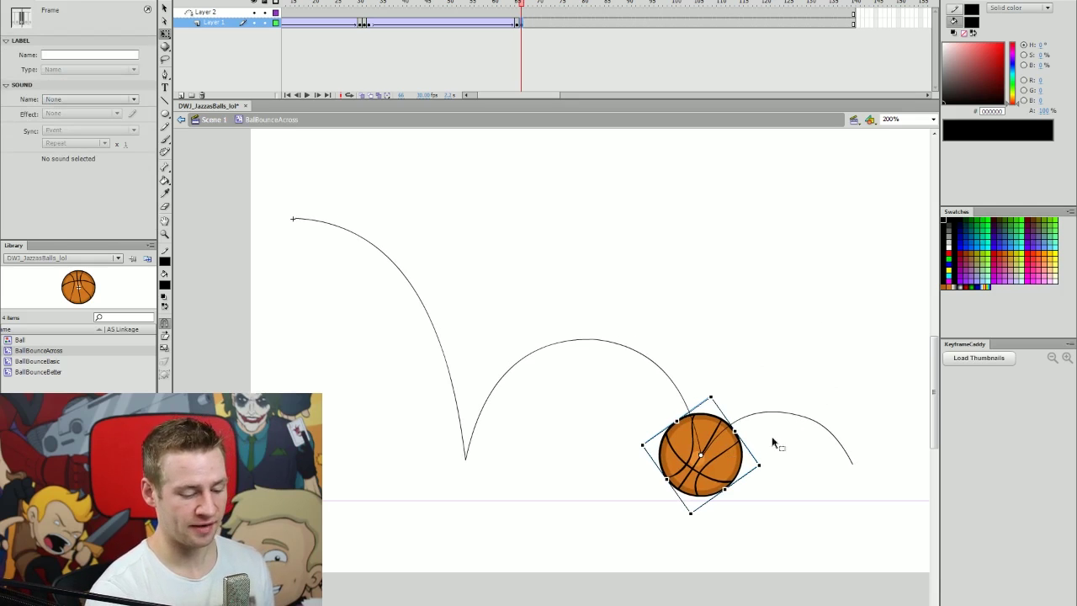
drag(736, 430, 746, 462)
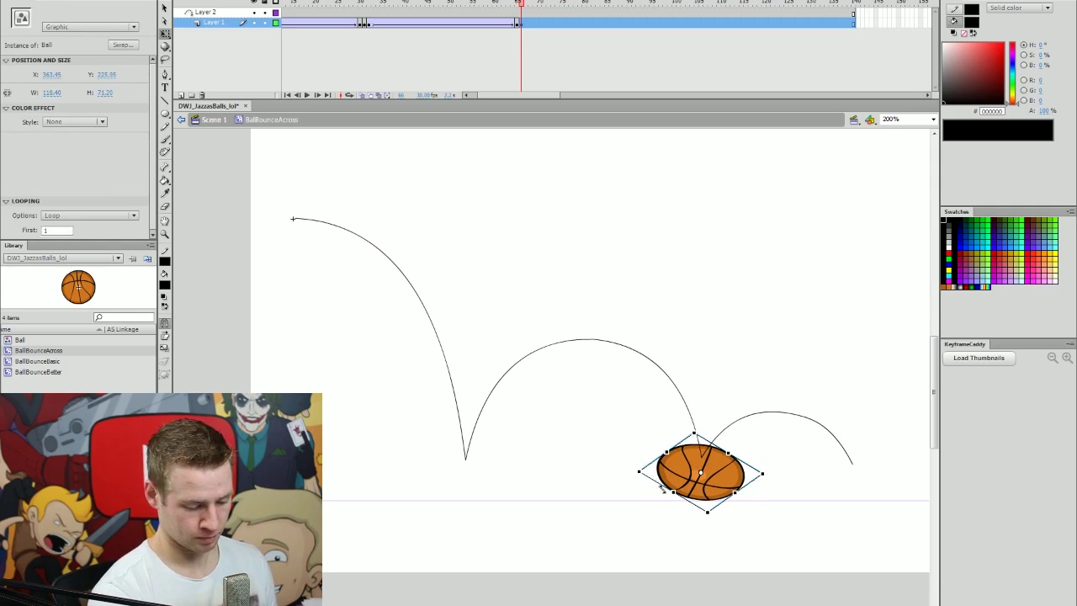
Step: At frame 67 on Layer 1, paste the unsquashed ball, place it just past the second bounce point and rotate it clockwise
key(period)
key(ctrl+v)
drag(573, 412, 708, 452)
key(ctrl+z)
drag(577, 382, 745, 452)
drag(767, 459, 759, 513)
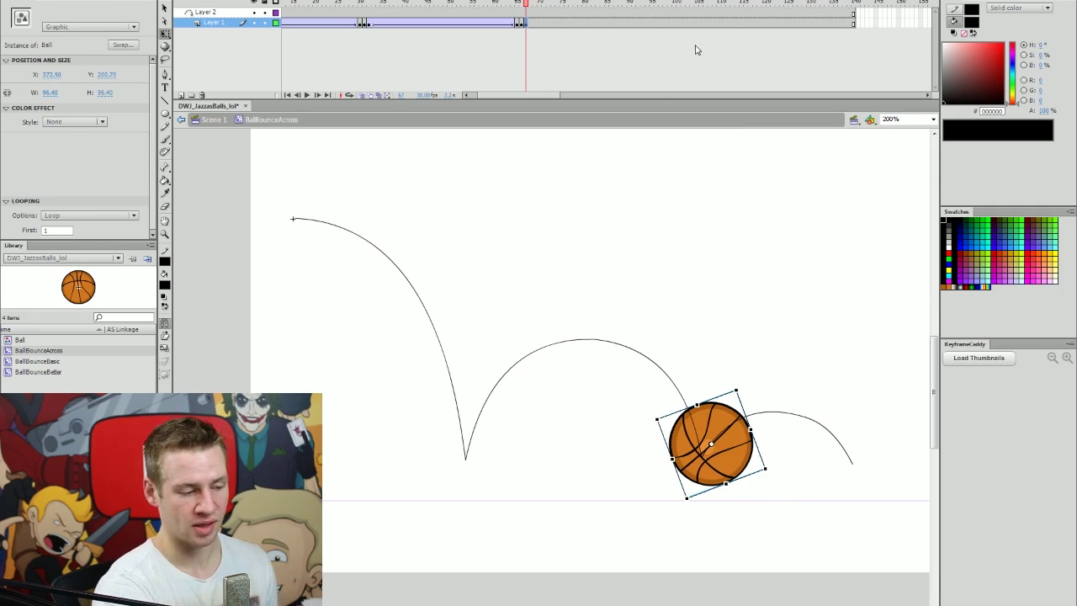
Step: Add a keyframe at frame 90 on Layer 1, move the ball to the end of the guide path and rotate it clockwise
drag(536, 9, 627, 7)
click(627, 24)
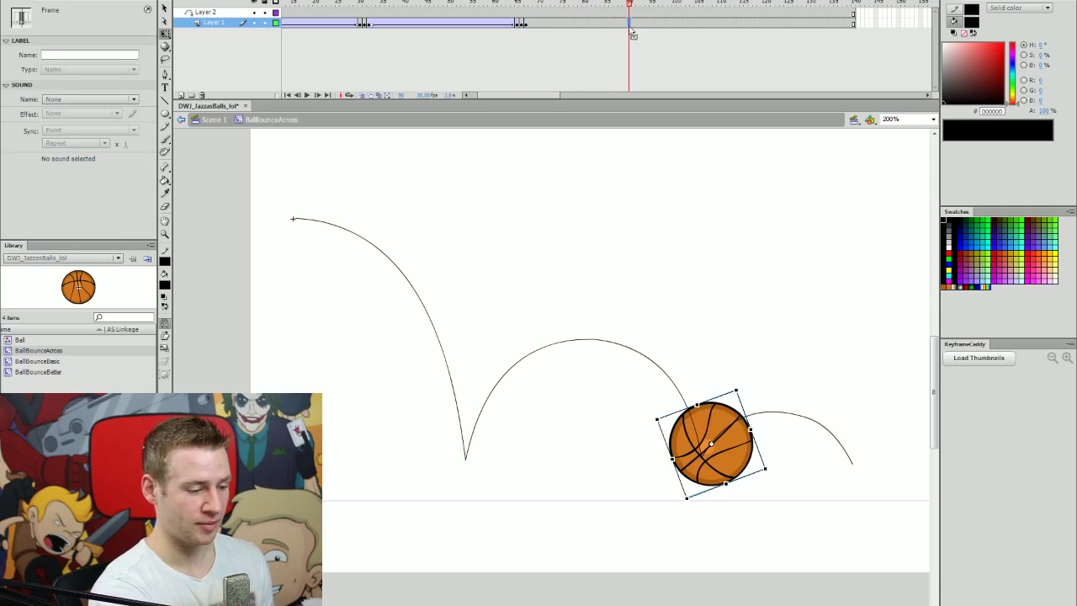
drag(715, 445, 812, 440)
drag(880, 472, 864, 530)
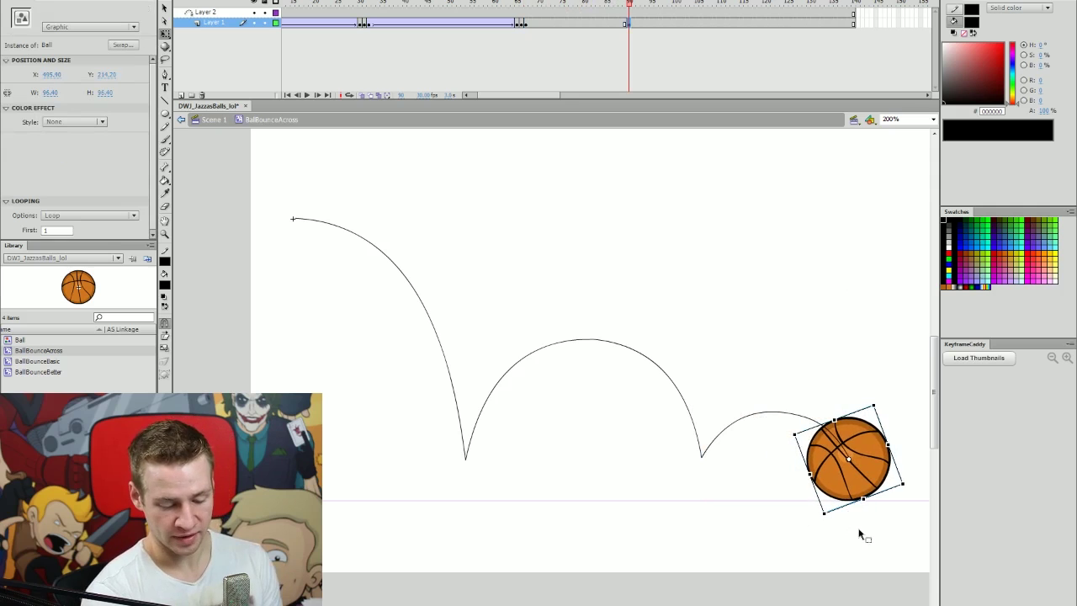
click(897, 412)
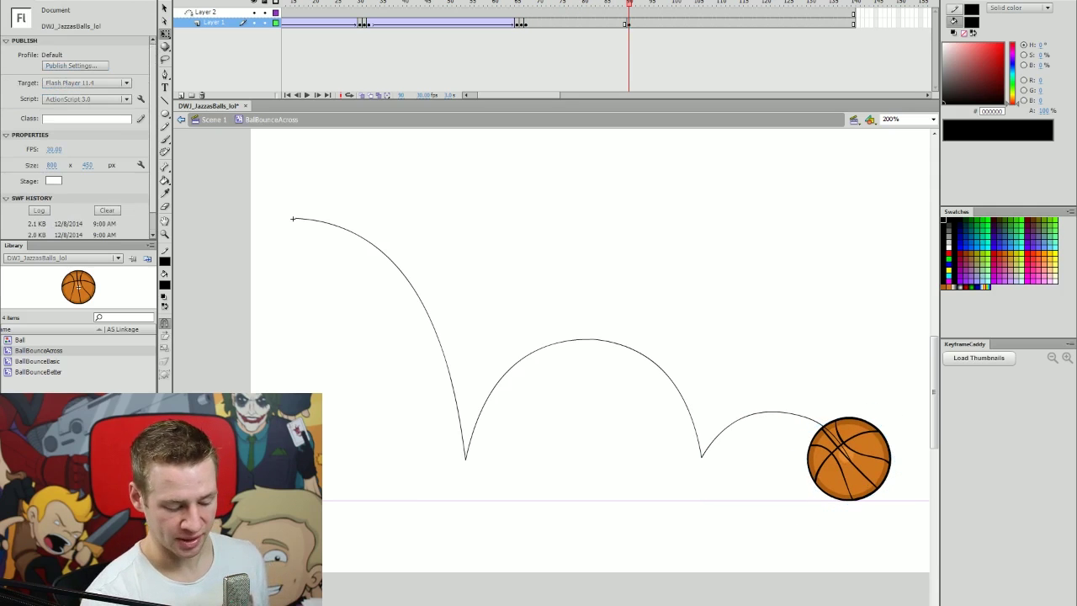
Step: Create a classic tween between frames 67 and 90 on Layer 1 and play the animation from frame 1
scroll(842, 409, right, 2)
right_click(585, 23)
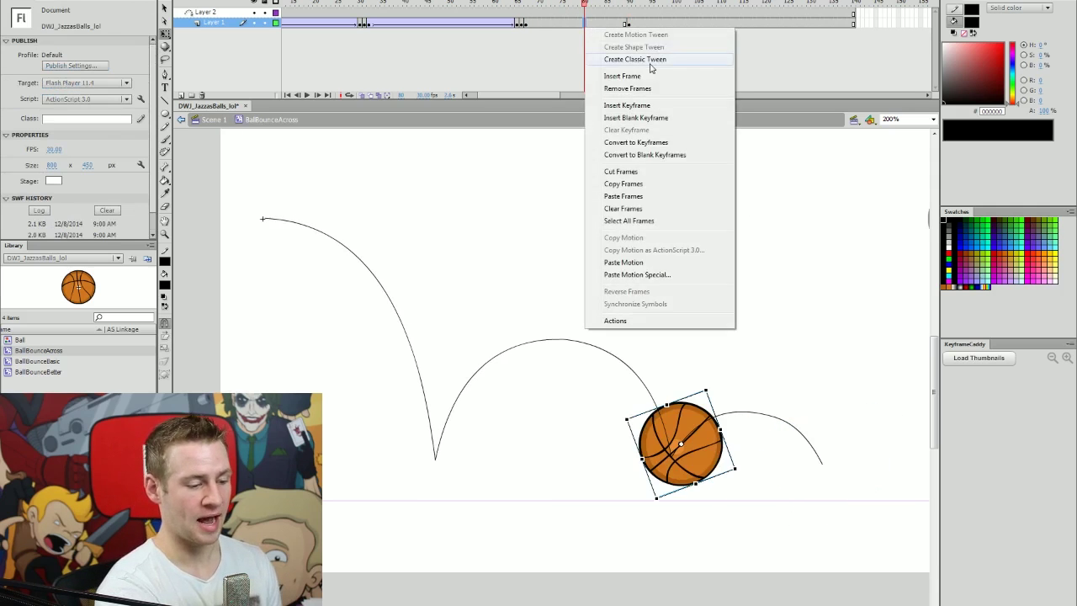
click(650, 67)
click(545, 5)
key(Return)
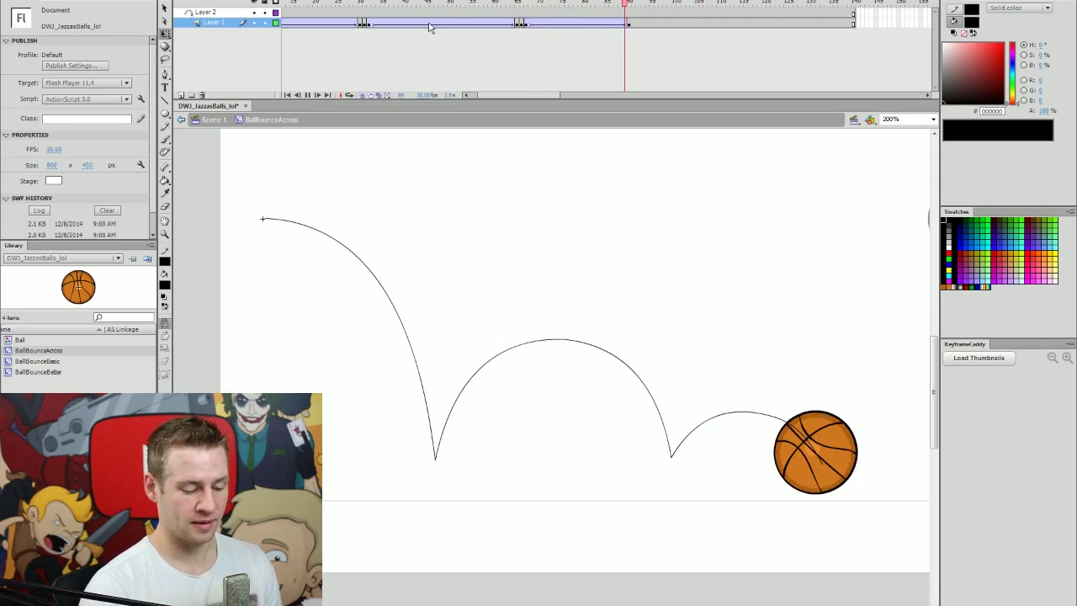
drag(349, 21, 218, 72)
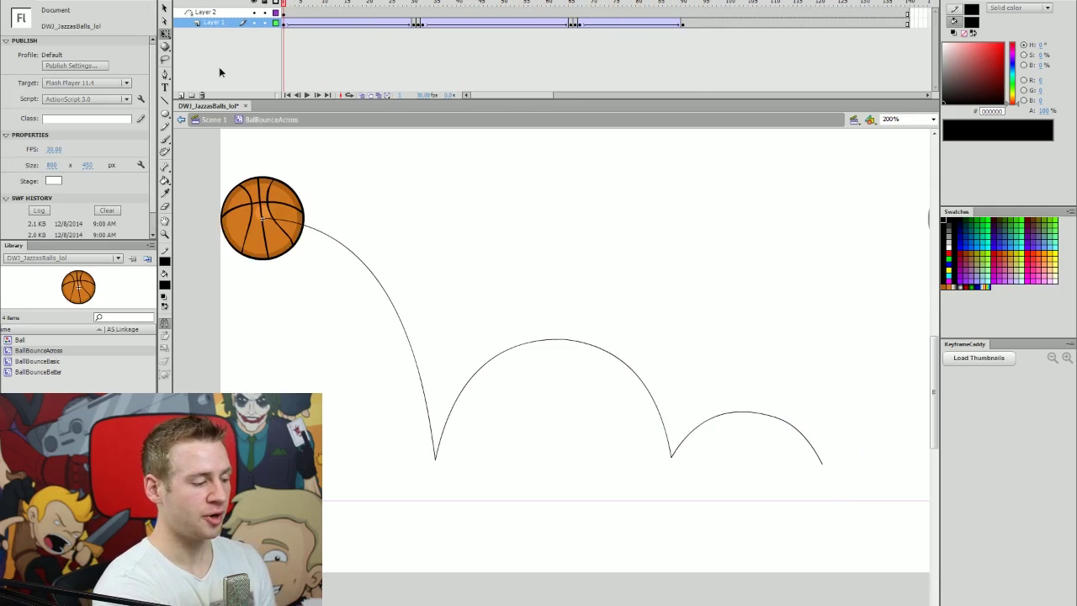
key(Return)
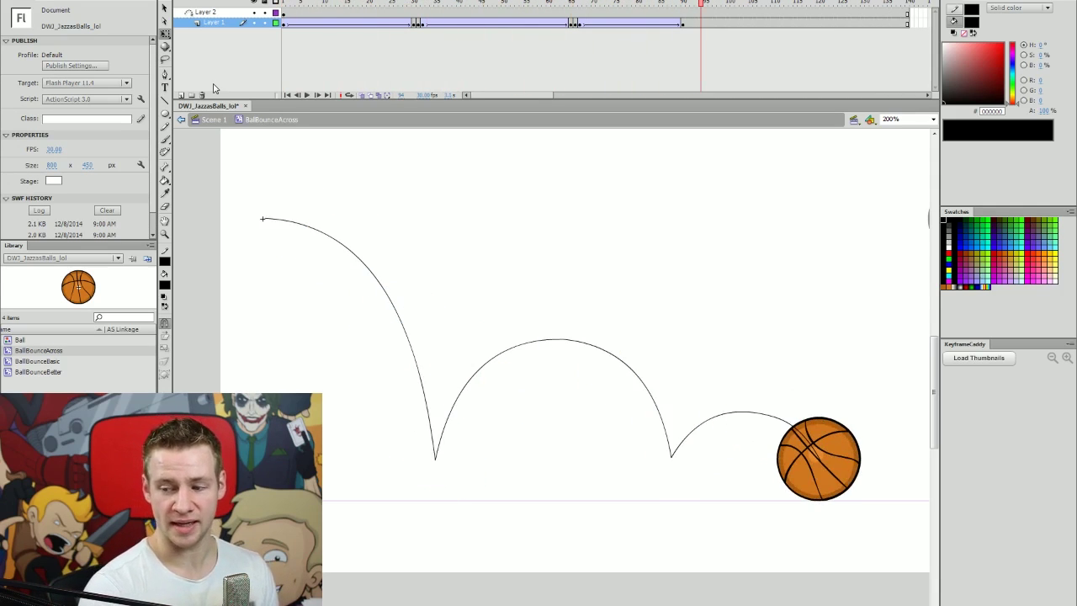
Step: End the guide path after frame 90 by inserting a blank keyframe at frame 91 on Layer 2
click(615, 6)
click(613, 23)
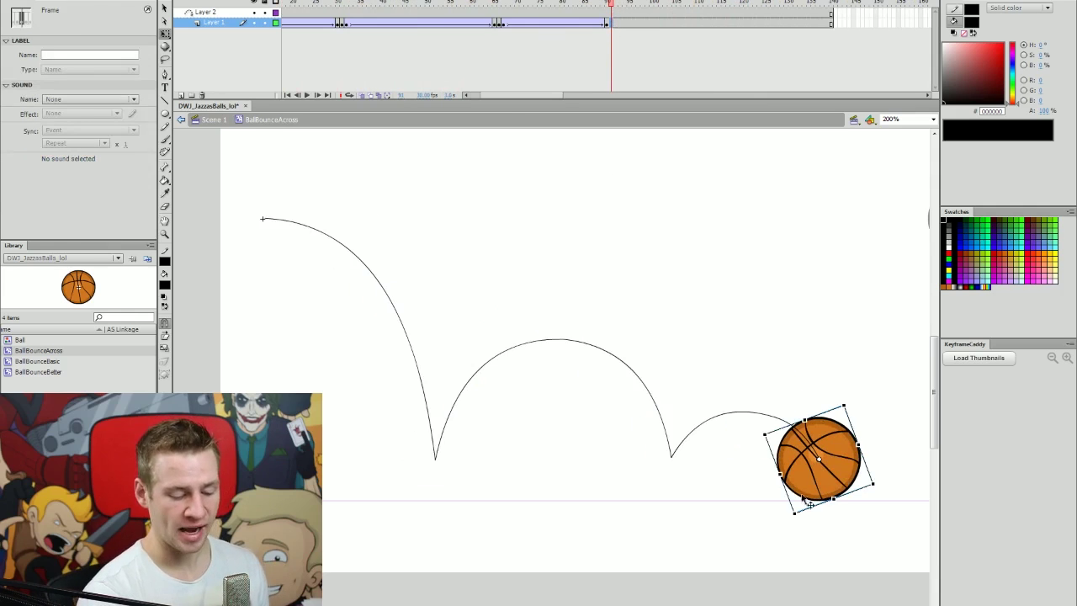
click(633, 41)
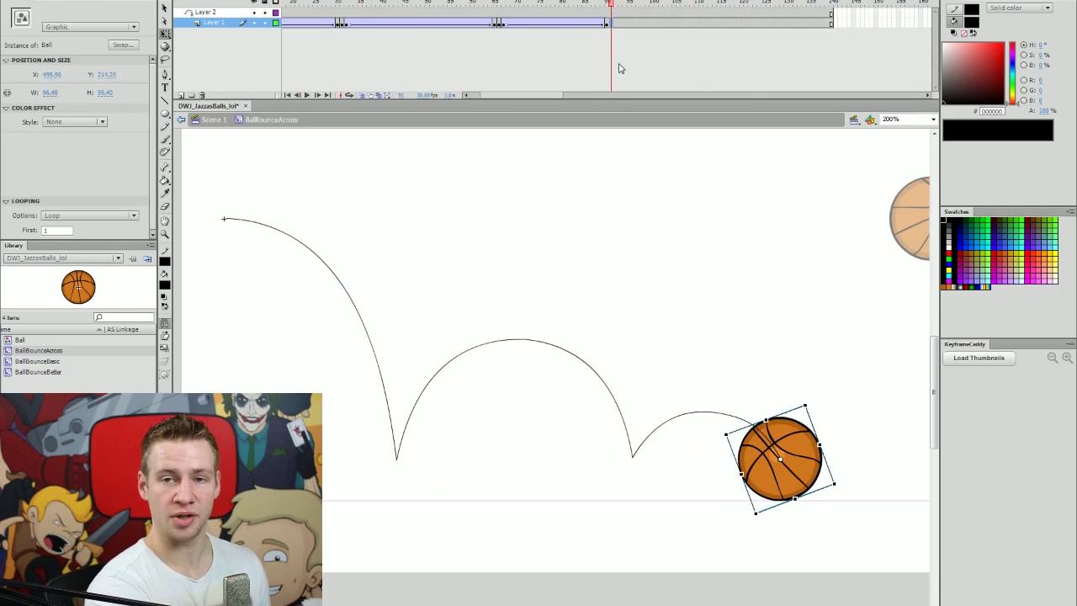
click(613, 13)
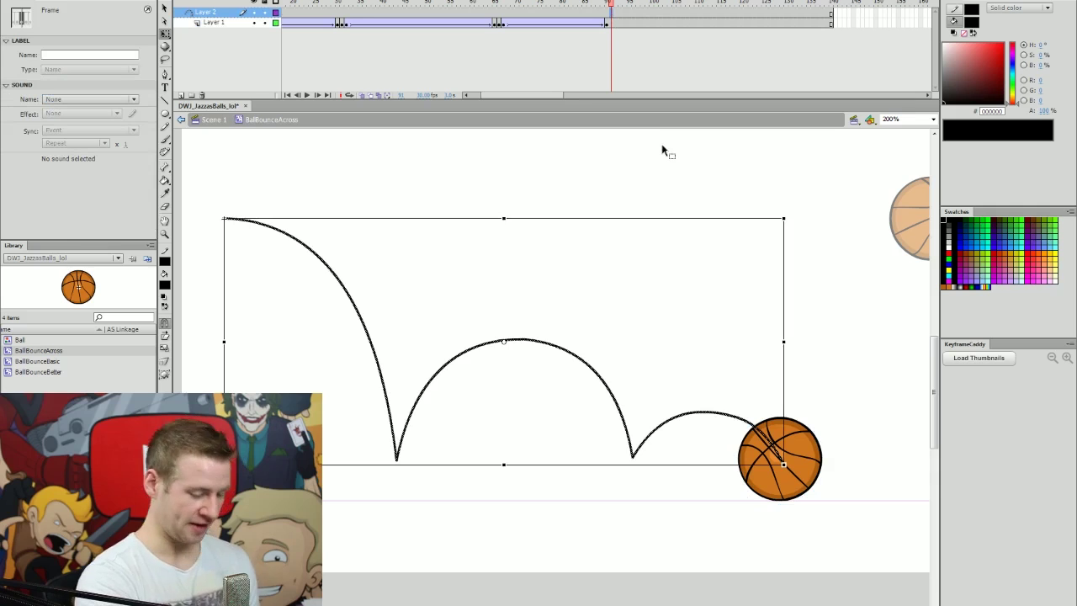
click(673, 169)
Step: Add a keyframe at frame 91 on Layer 1 and rotate the ball slightly clockwise in place
click(614, 23)
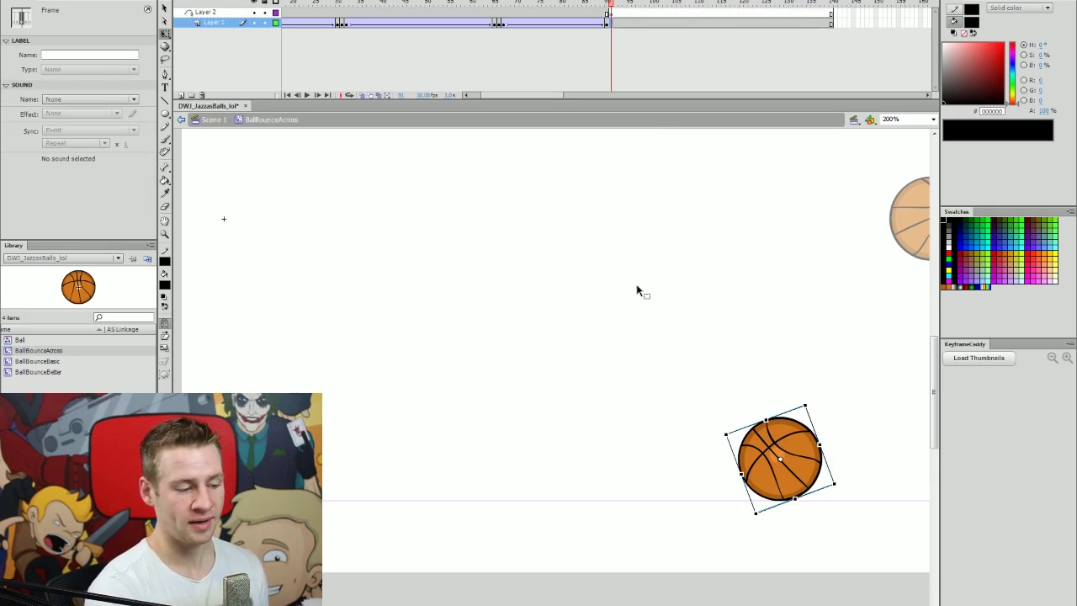
drag(779, 459, 777, 458)
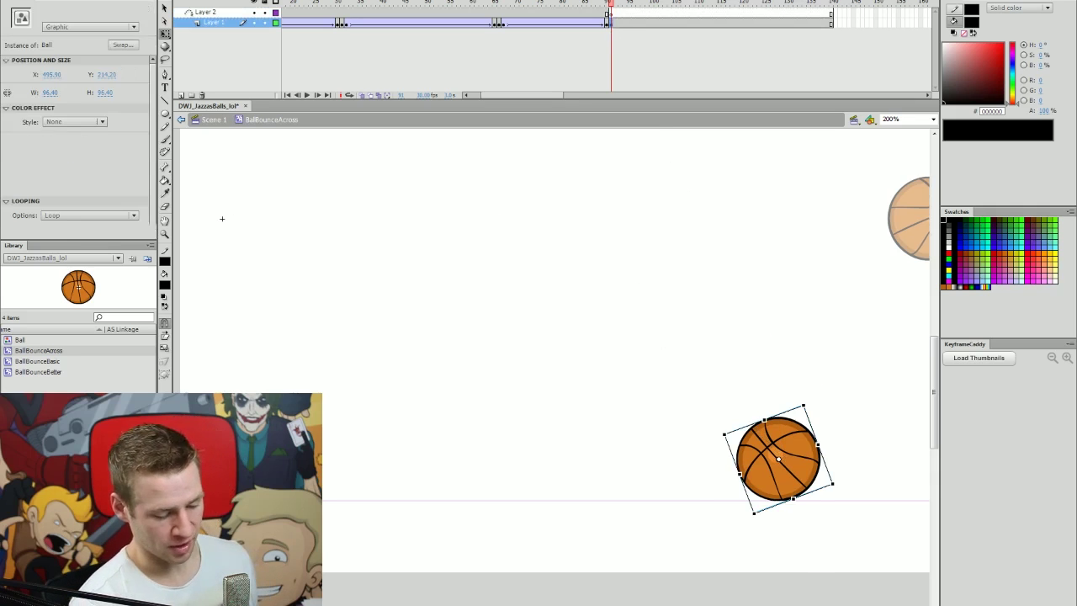
scroll(654, 598, right, 3)
drag(738, 400, 800, 431)
click(661, 141)
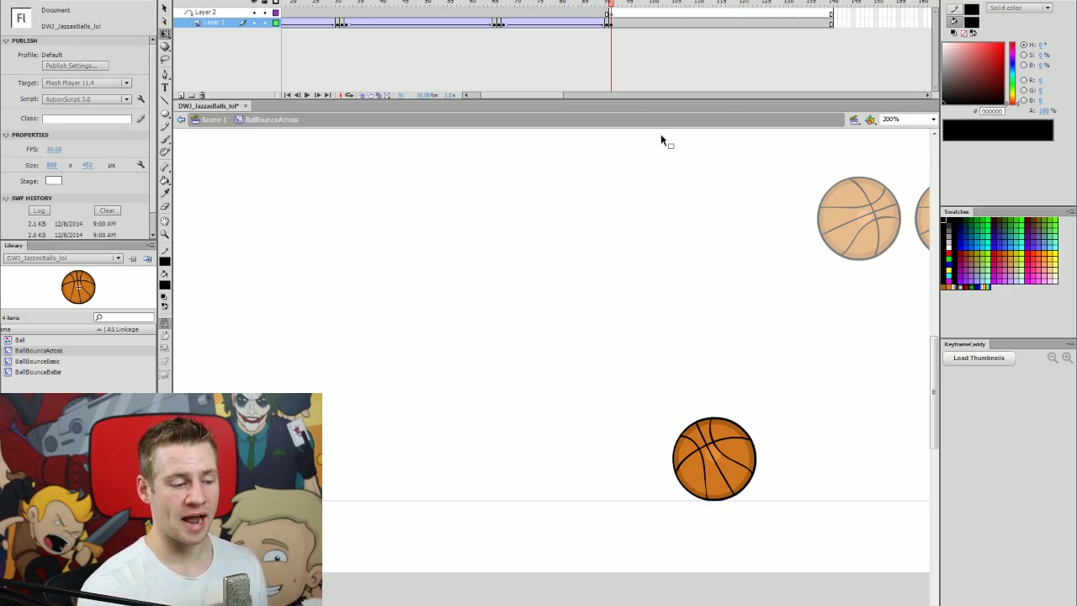
Step: Add a keyframe at frame 120 on Layer 1, move the ball forward along the ground line and rotate it clockwise
key(period)
click(744, 5)
click(742, 22)
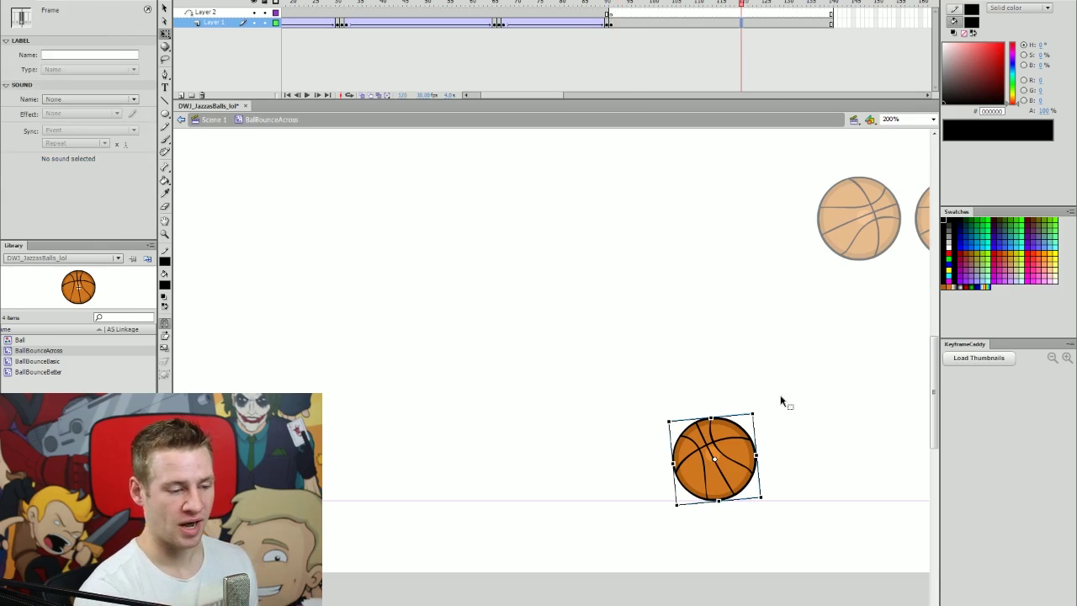
drag(743, 471, 786, 472)
drag(804, 407, 841, 440)
Step: Create a classic tween between frames 91 and 120 on Layer 1 and play the whole animation from frame 1
right_click(718, 22)
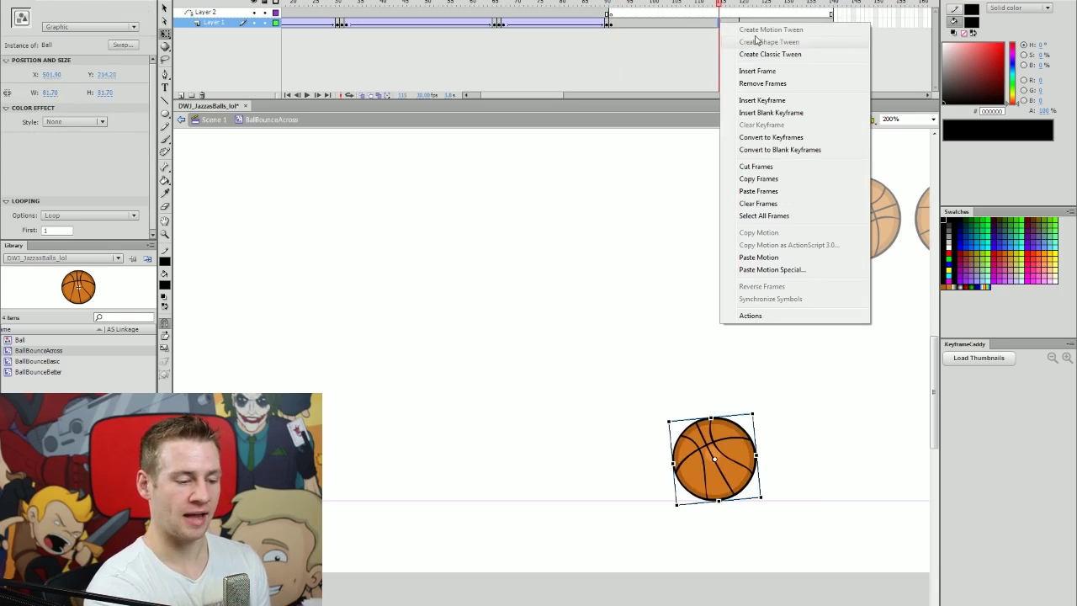
click(770, 54)
key(Return)
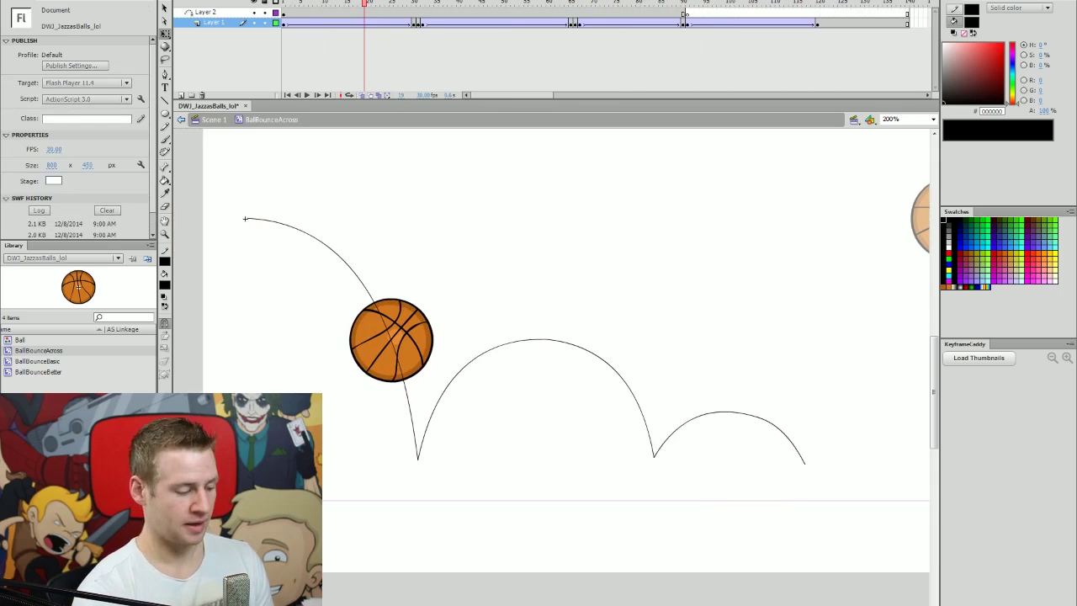
click(284, 17)
key(Return)
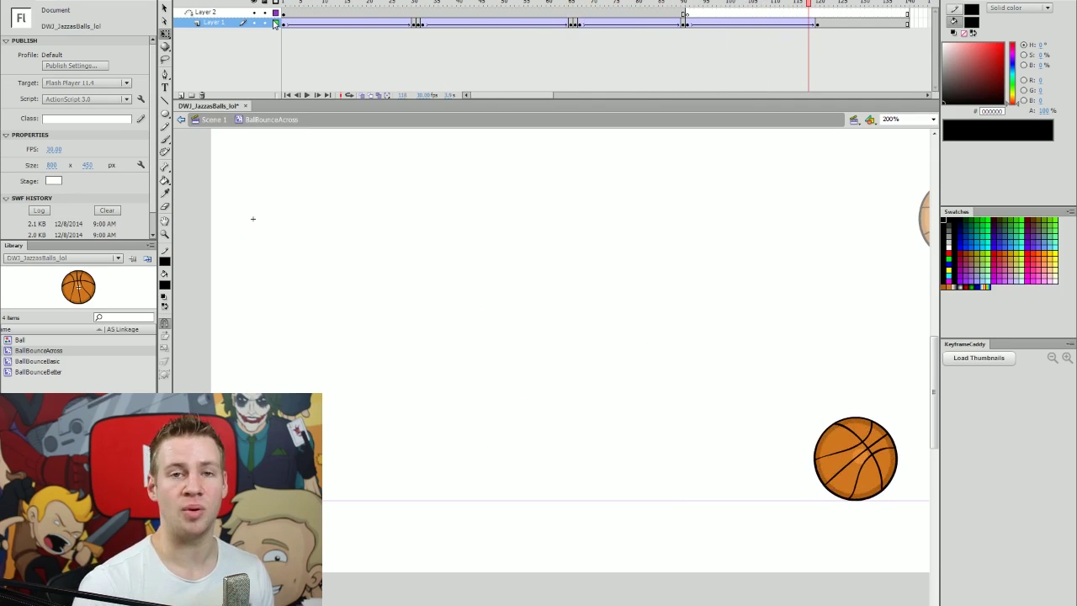
key(Return)
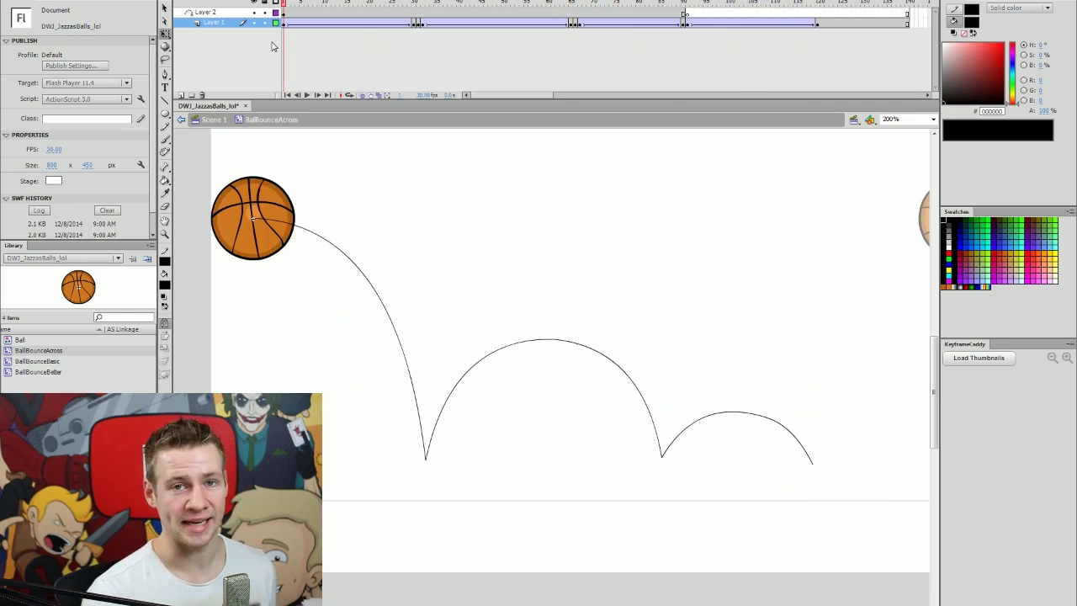
Step: Set the ease of the first fall's tween on Layer 1 to -100 and play the animation from frame 1
key(v)
click(338, 22)
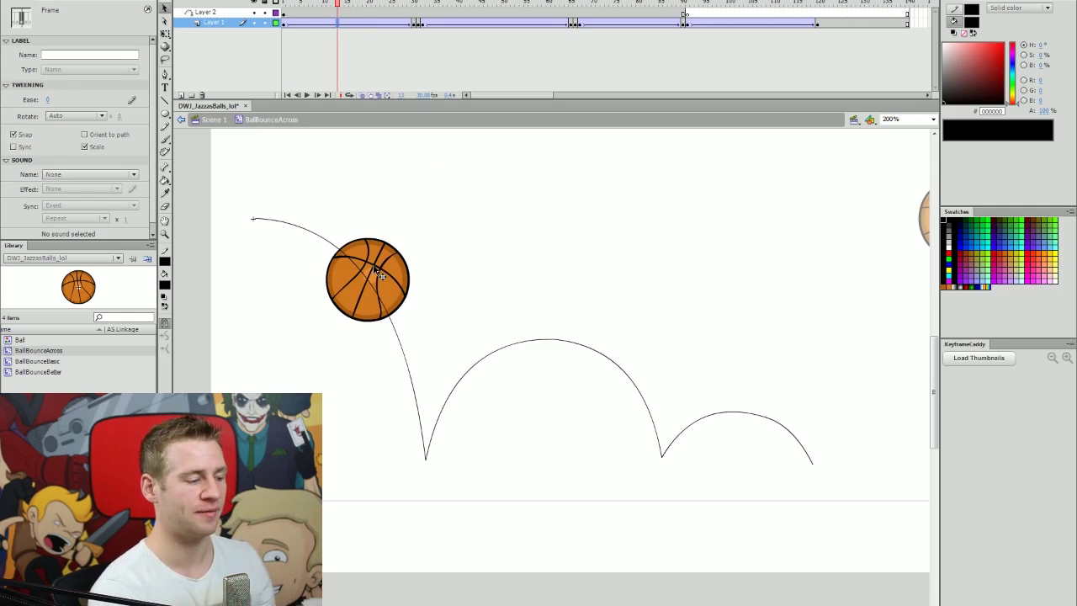
key(period)
key(period)
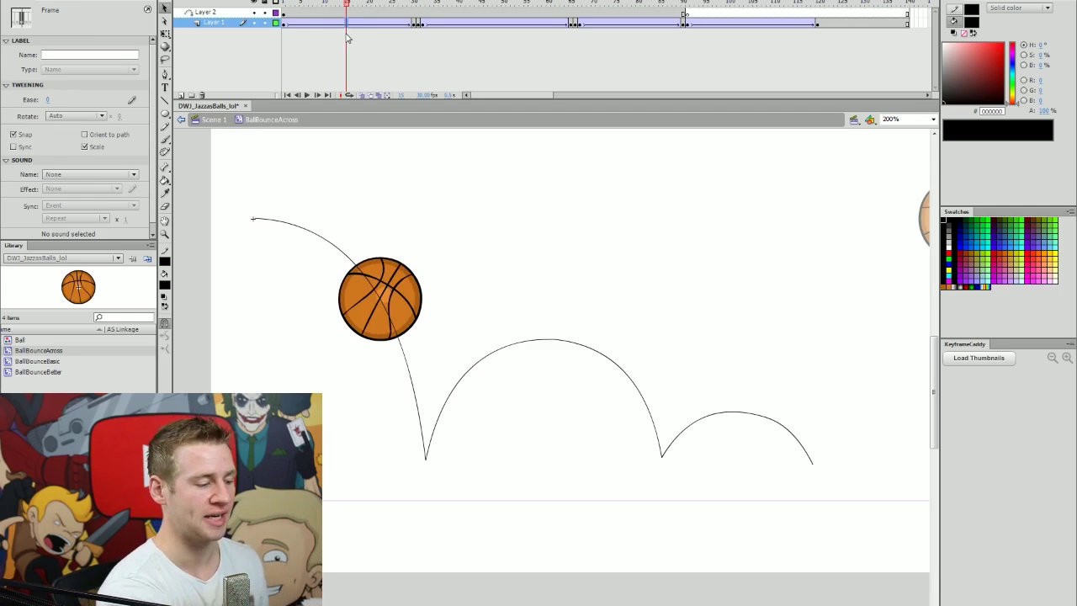
click(52, 100)
text(-100)
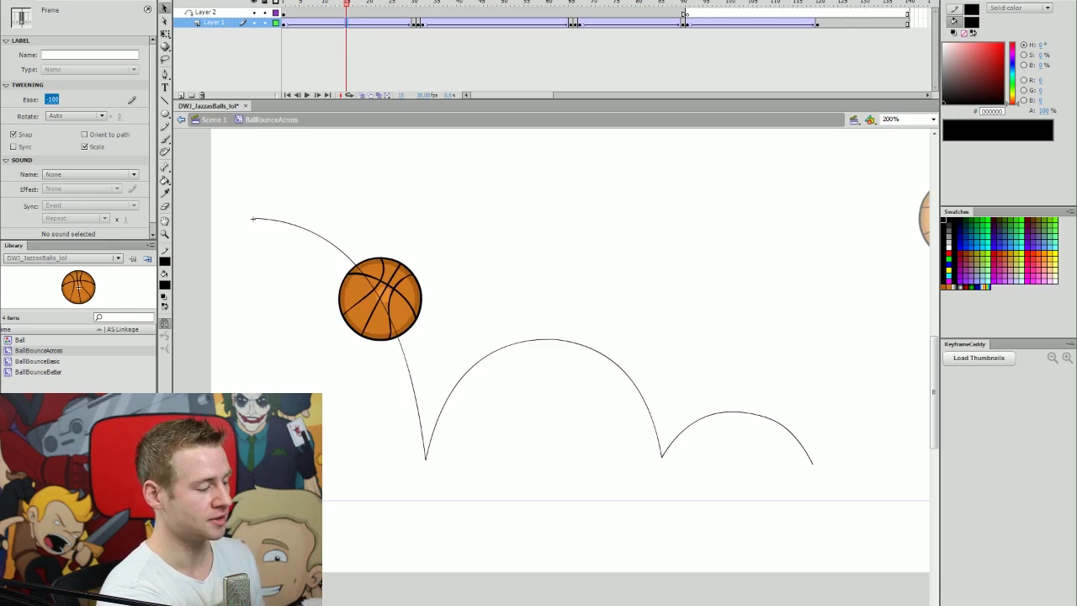
key(Return)
click(316, 6)
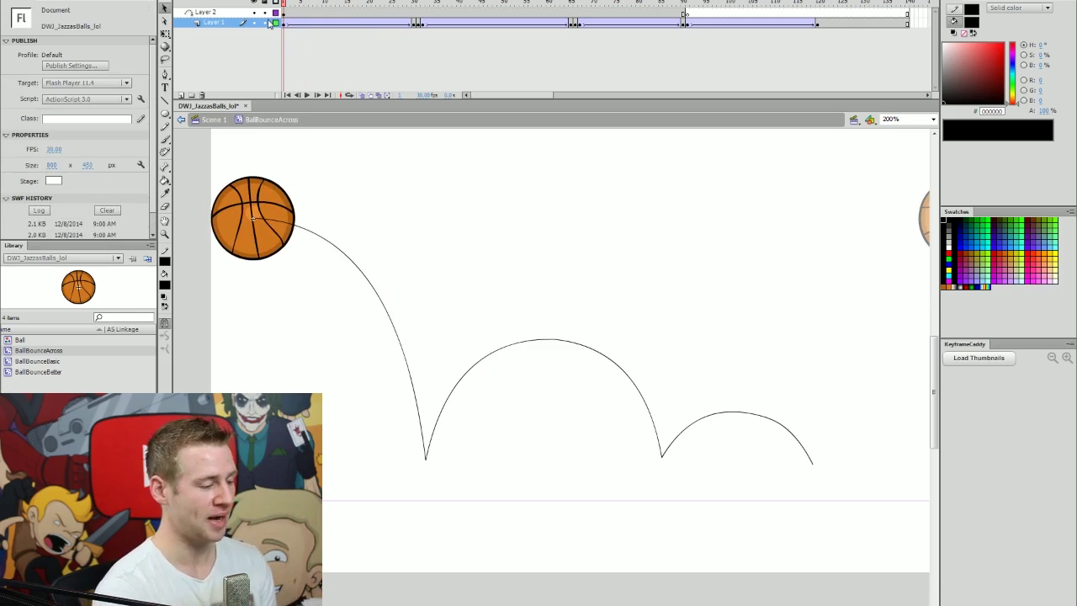
key(Return)
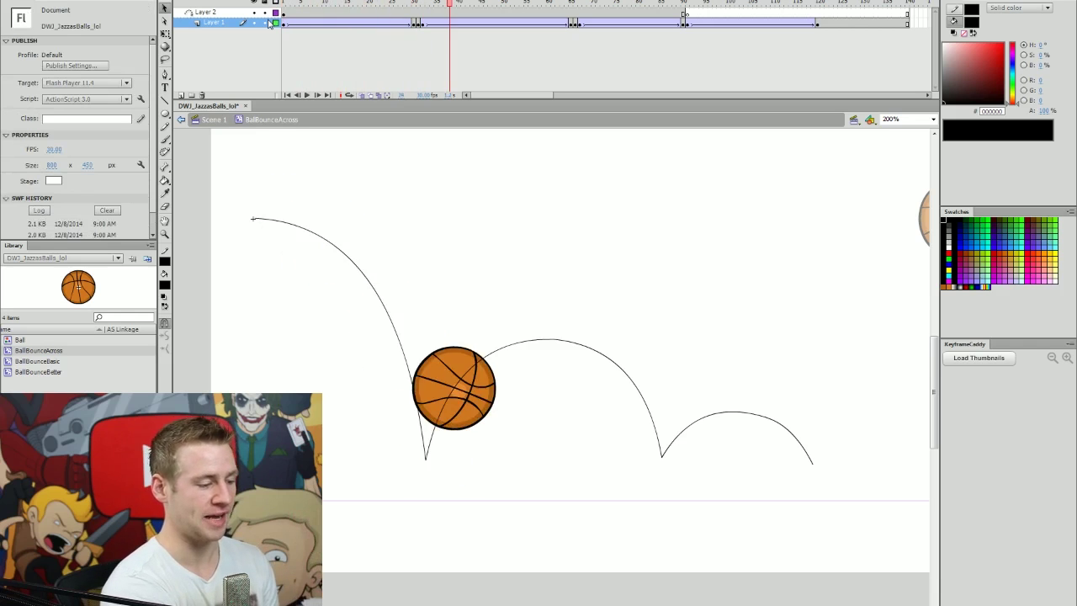
Step: Try splitting the second bounce with a keyframe at frame 48 on Layer 1, setting the rising half's ease to 100
click(283, 22)
click(452, 16)
click(496, 16)
drag(496, 15, 560, 22)
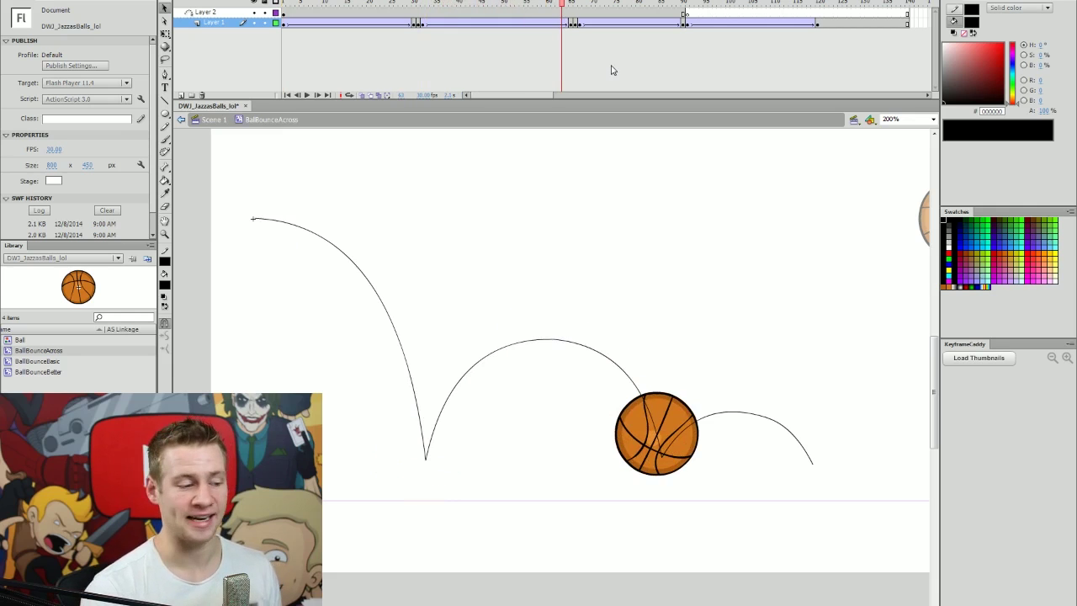
click(486, 7)
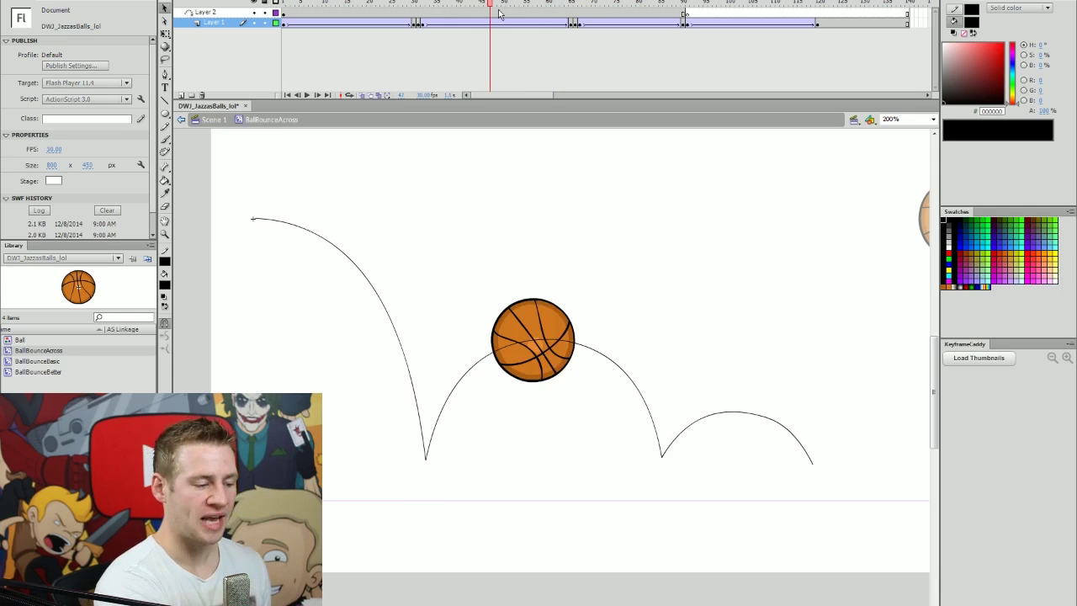
click(496, 24)
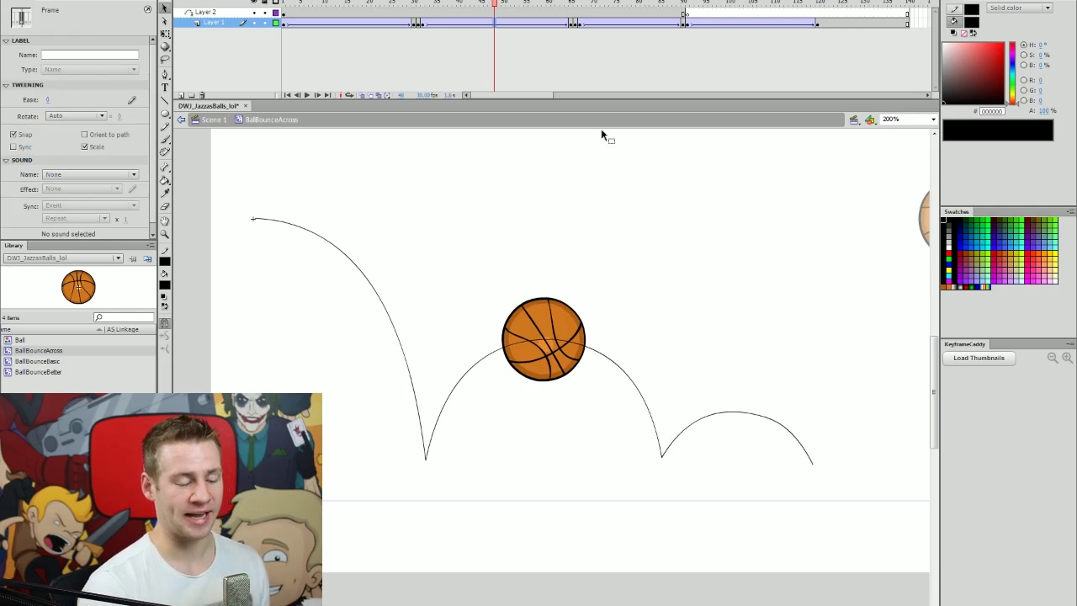
click(464, 23)
click(48, 99)
text(100)
key(Return)
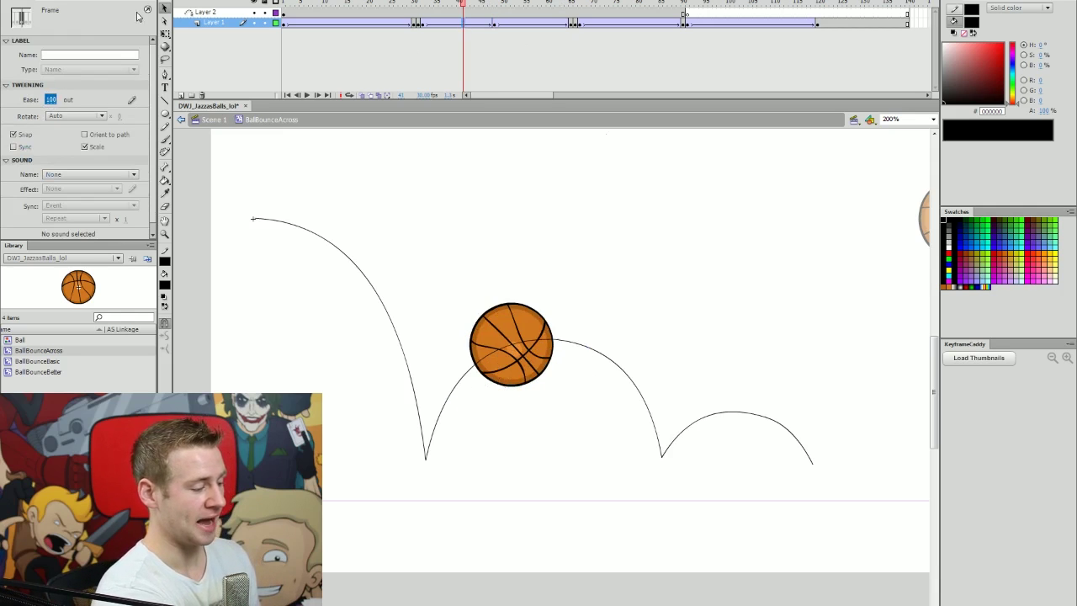
Step: Try an ease of -100 on the falling half of the second bounce and play the bounce back
click(517, 23)
click(48, 100)
text(-100)
key(Return)
drag(438, 3, 420, 6)
key(Return)
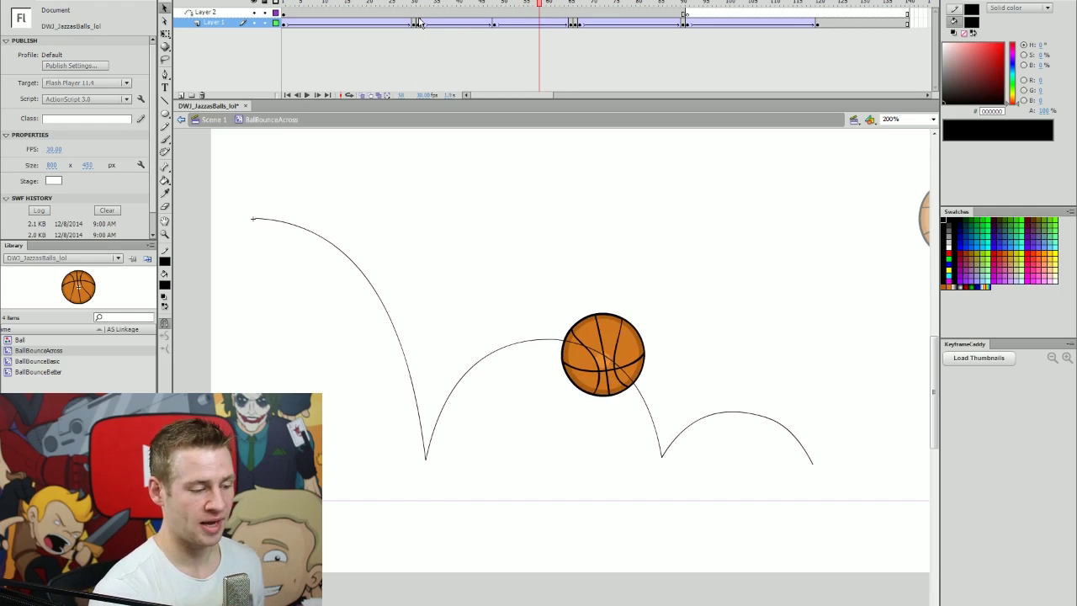
click(419, 23)
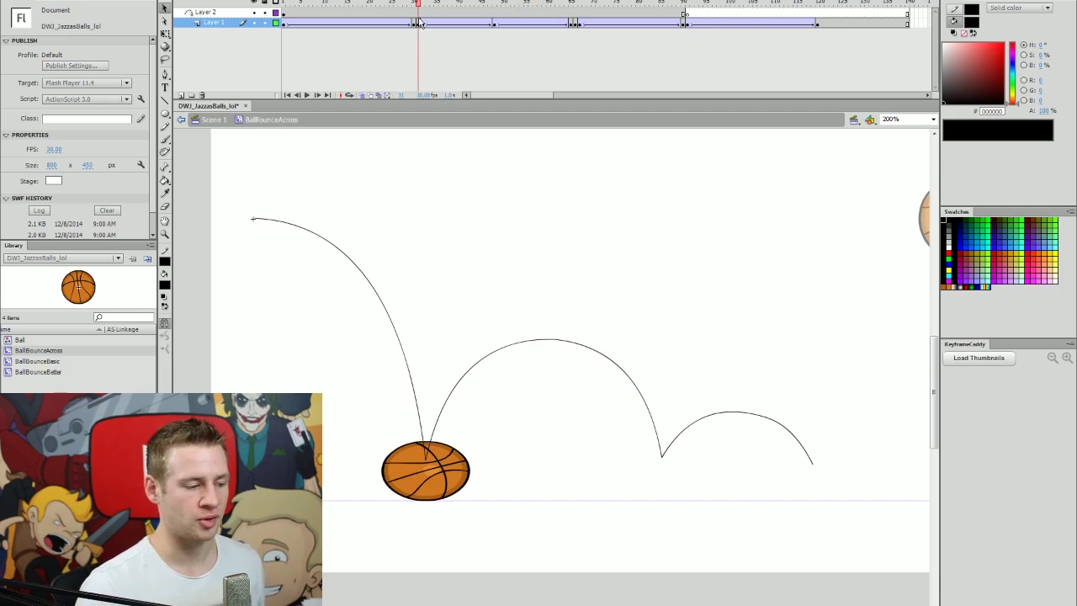
key(Return)
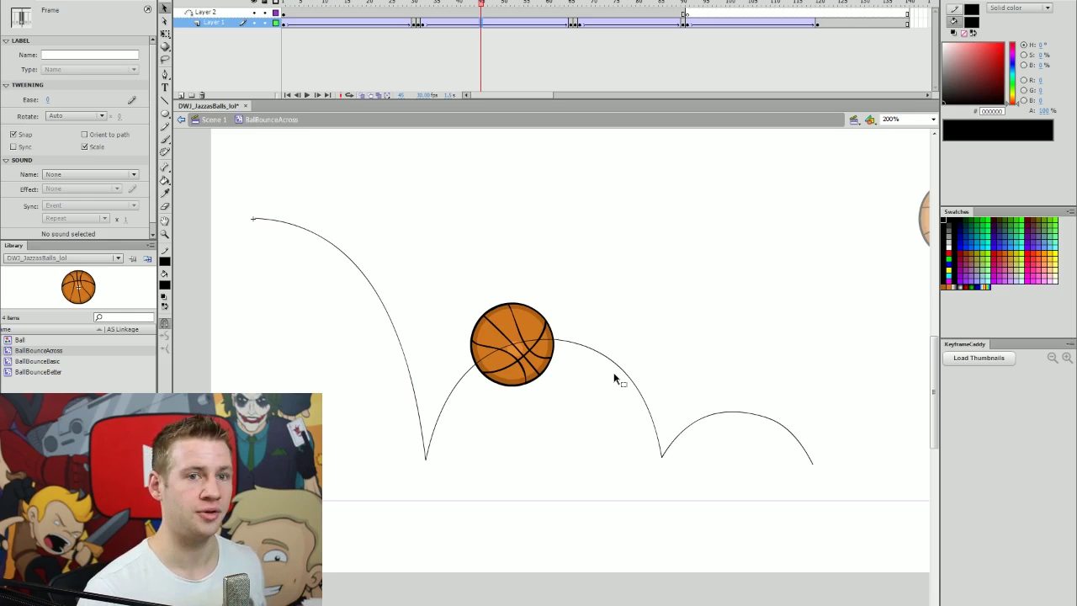
Step: Open custom easing for the second bounce's tween between frames 32 and 65 and steepen the start of its curve
click(466, 24)
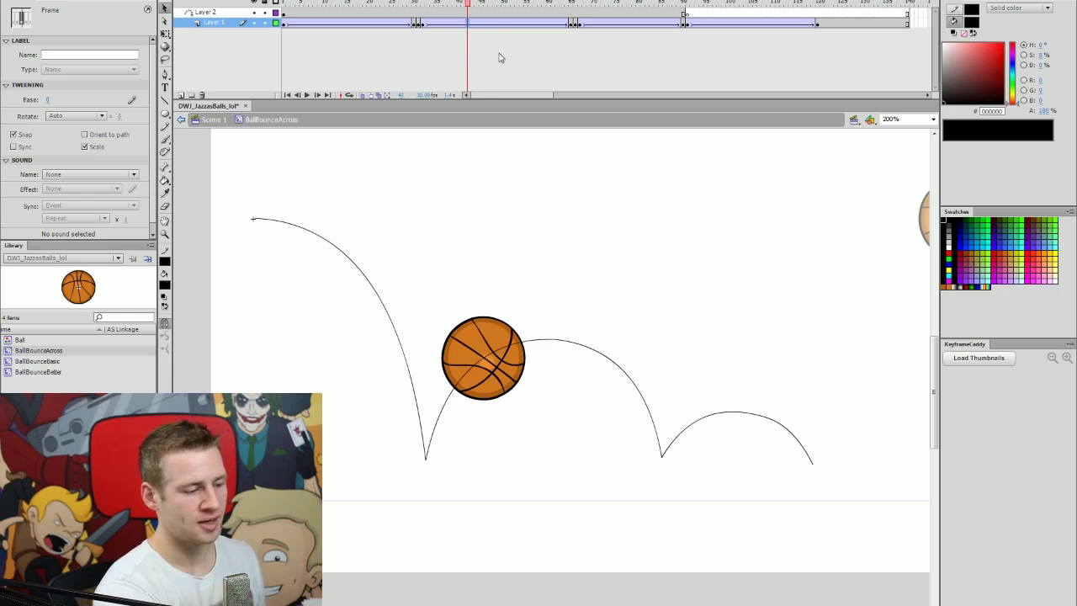
click(493, 25)
click(426, 24)
click(548, 23)
click(517, 23)
click(485, 23)
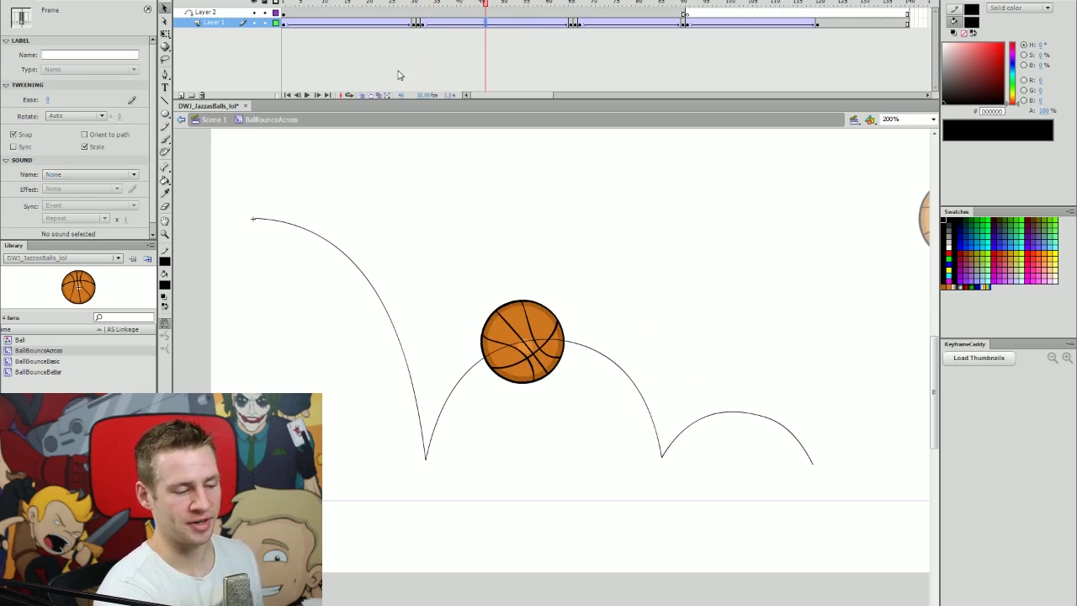
click(132, 101)
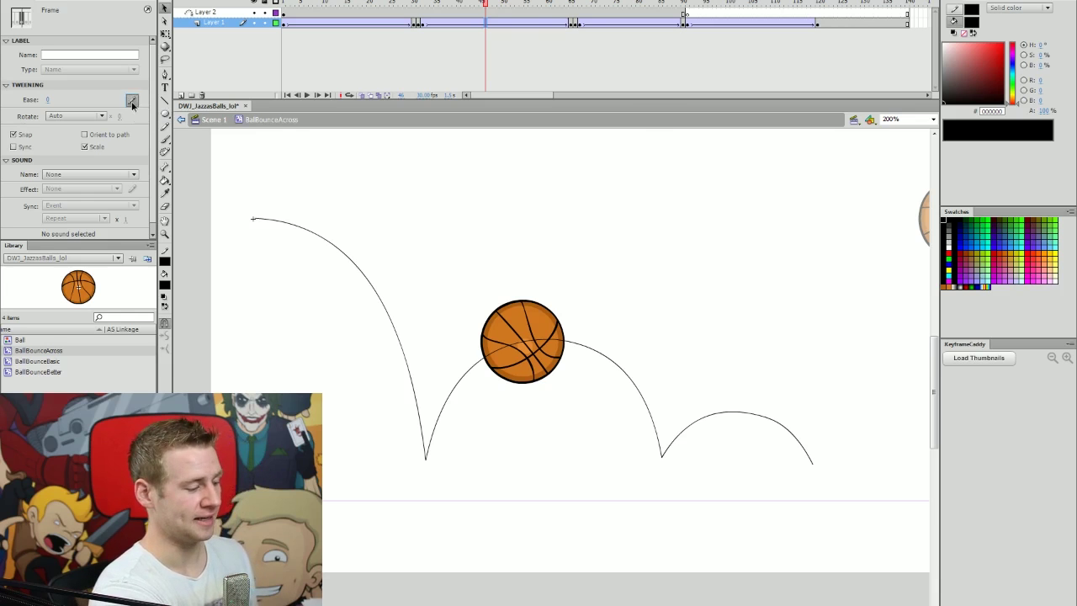
drag(522, 64, 755, 96)
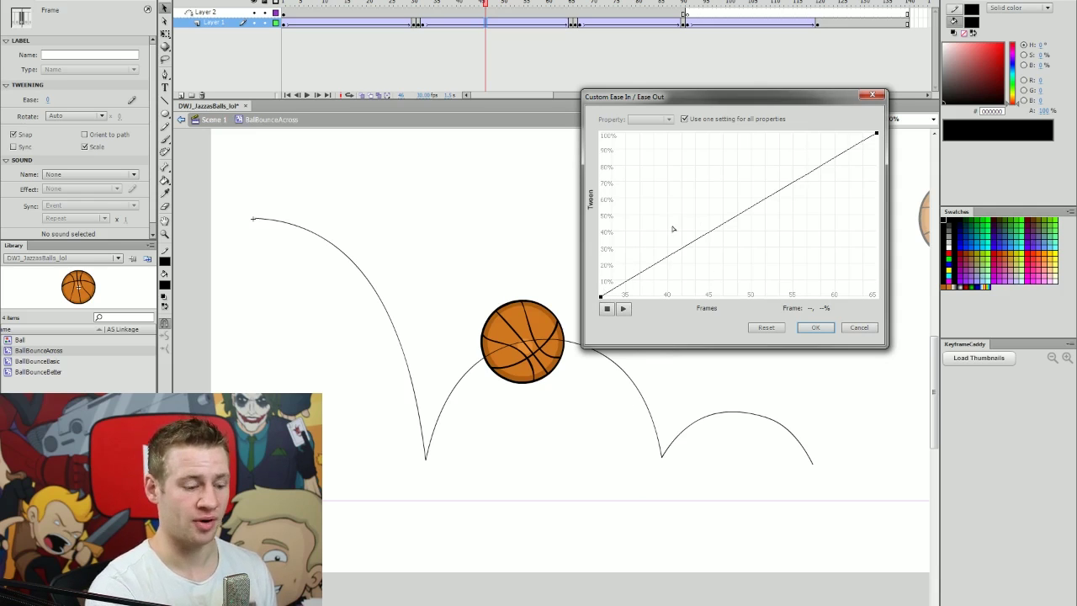
click(602, 297)
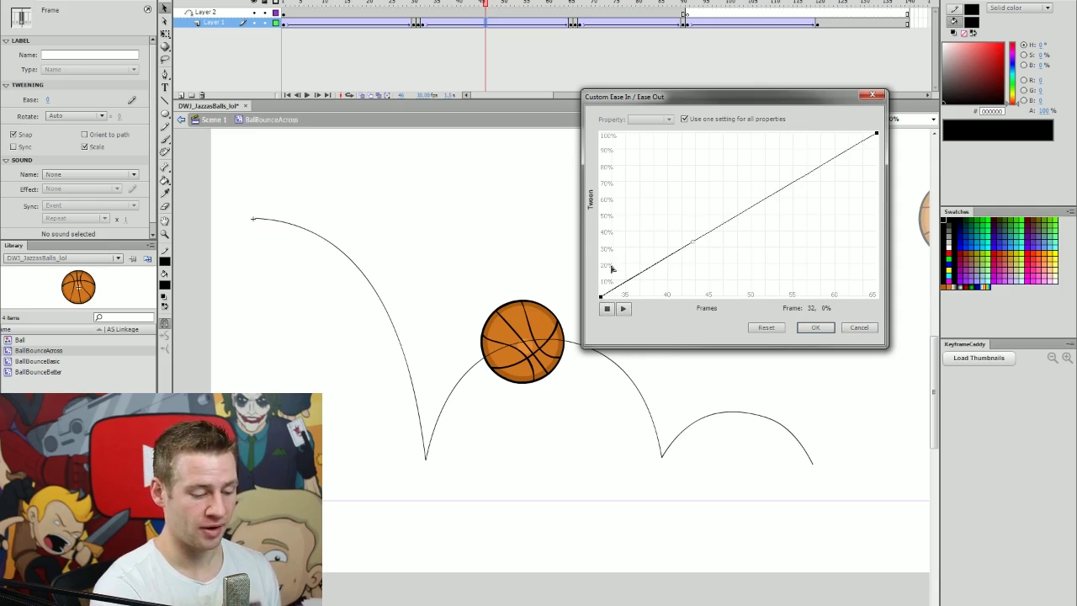
drag(692, 247, 603, 136)
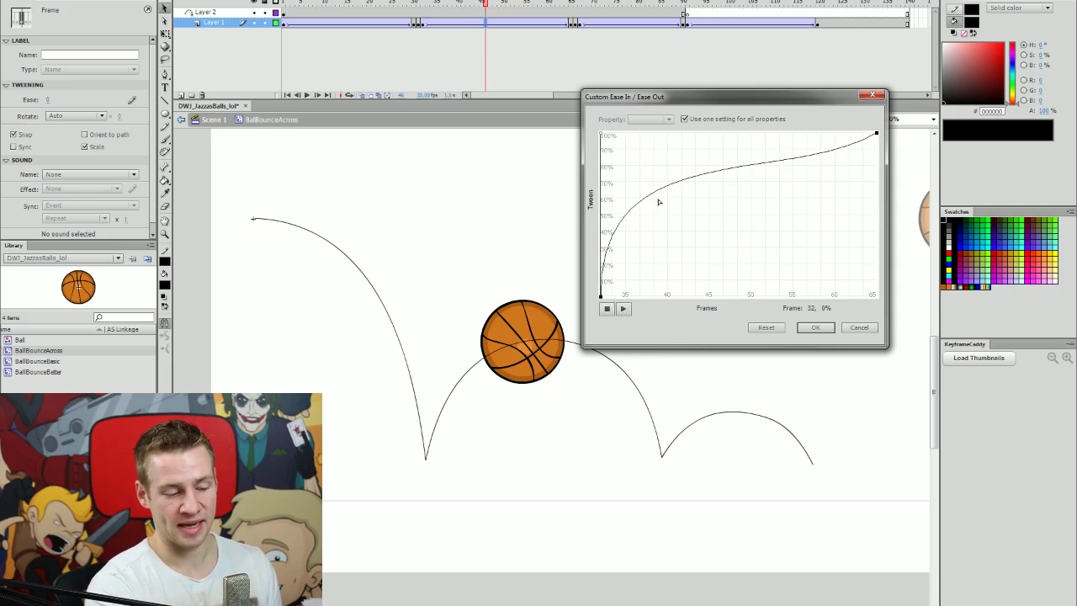
Step: Refine both handles of the custom ease curve into a fast start, slow middle and fast end, and apply it
drag(759, 174, 815, 279)
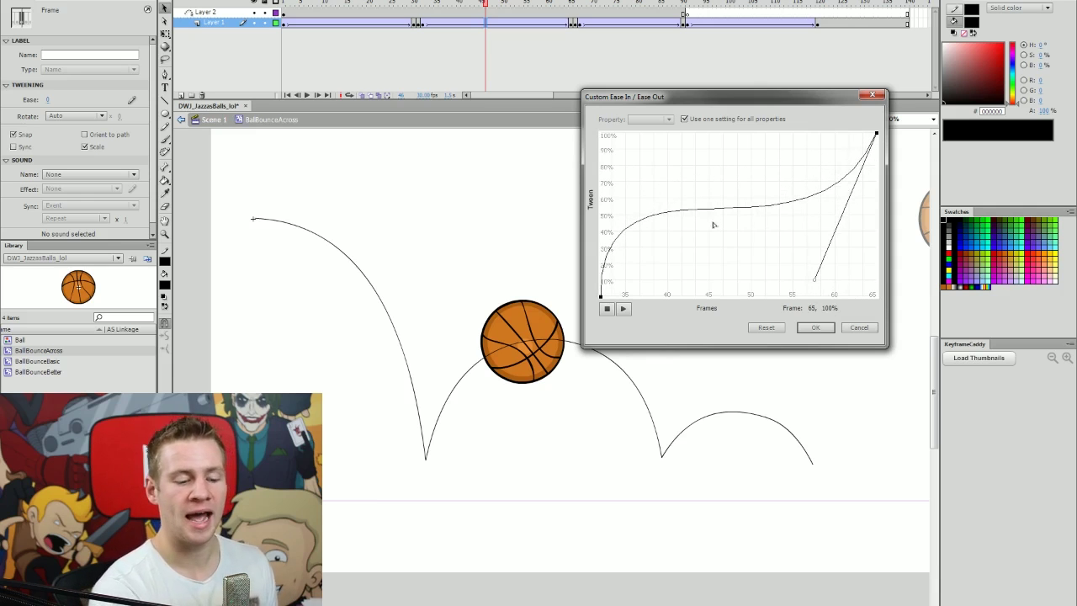
drag(816, 282, 817, 212)
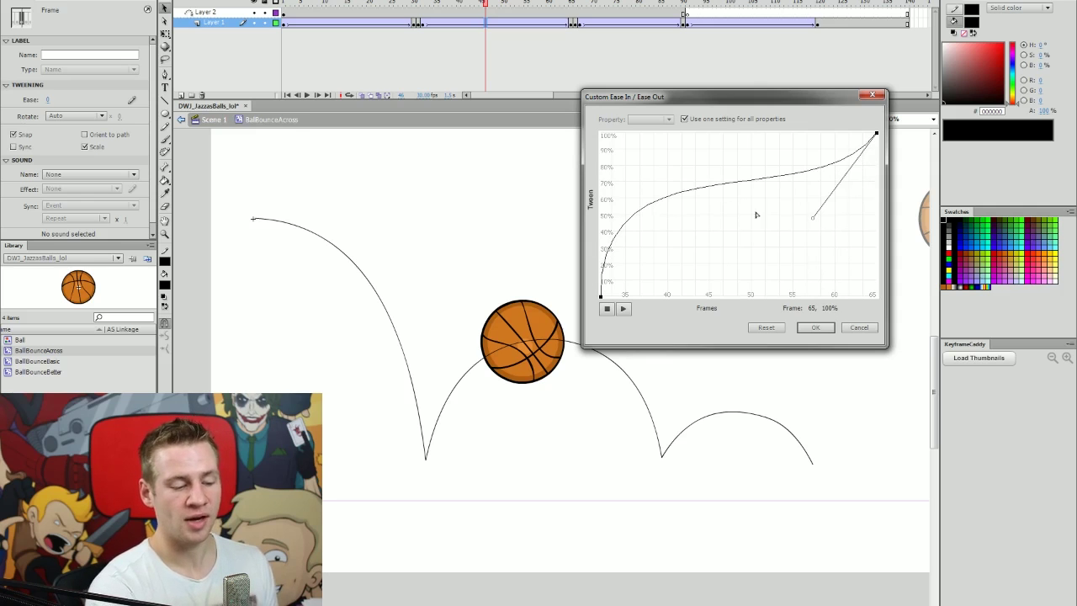
click(600, 296)
drag(610, 154, 631, 173)
click(878, 134)
drag(816, 220, 818, 265)
click(601, 296)
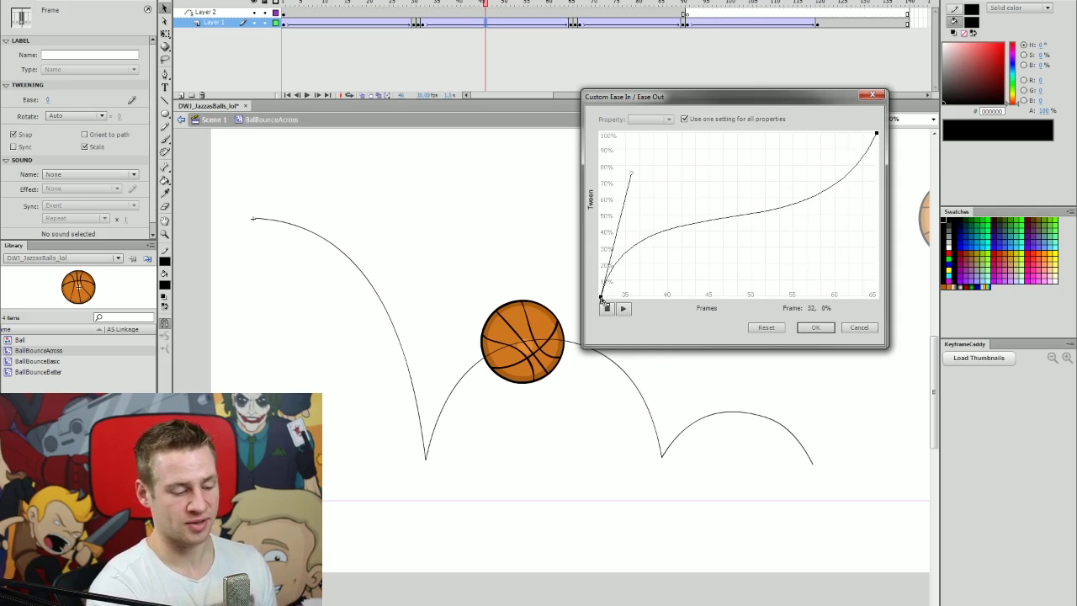
mouse_move(632, 174)
mouse_down()
mouse_move(645, 182)
mouse_move(646, 173)
mouse_up()
click(877, 135)
drag(822, 268, 830, 269)
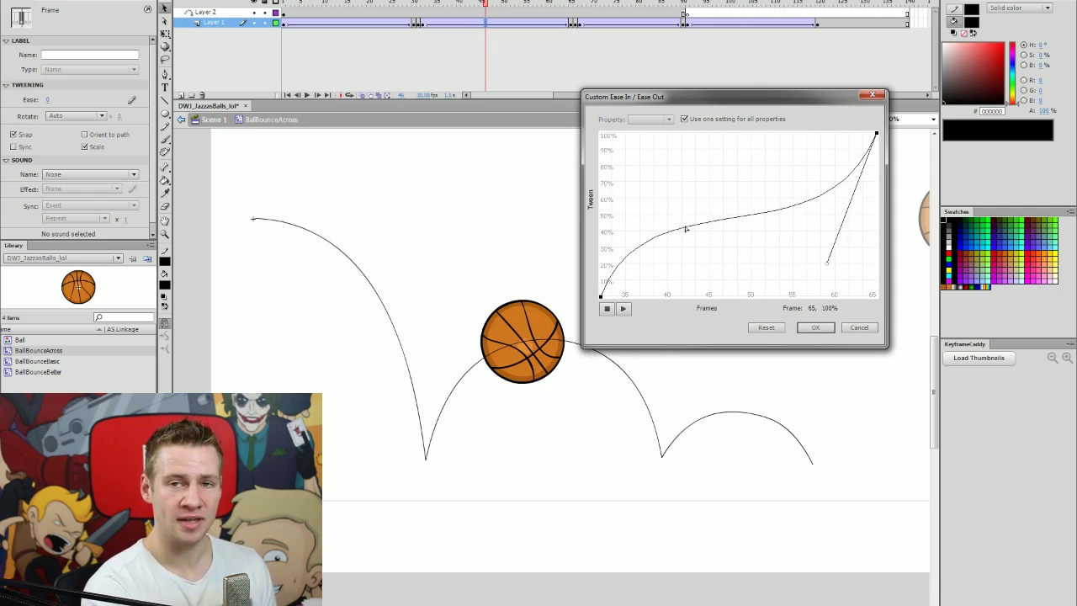
click(815, 327)
Step: Check the second bounce's spacing with onion skinning from about frame 32 to 64, turn it off and play the bounce
drag(473, 10, 568, 38)
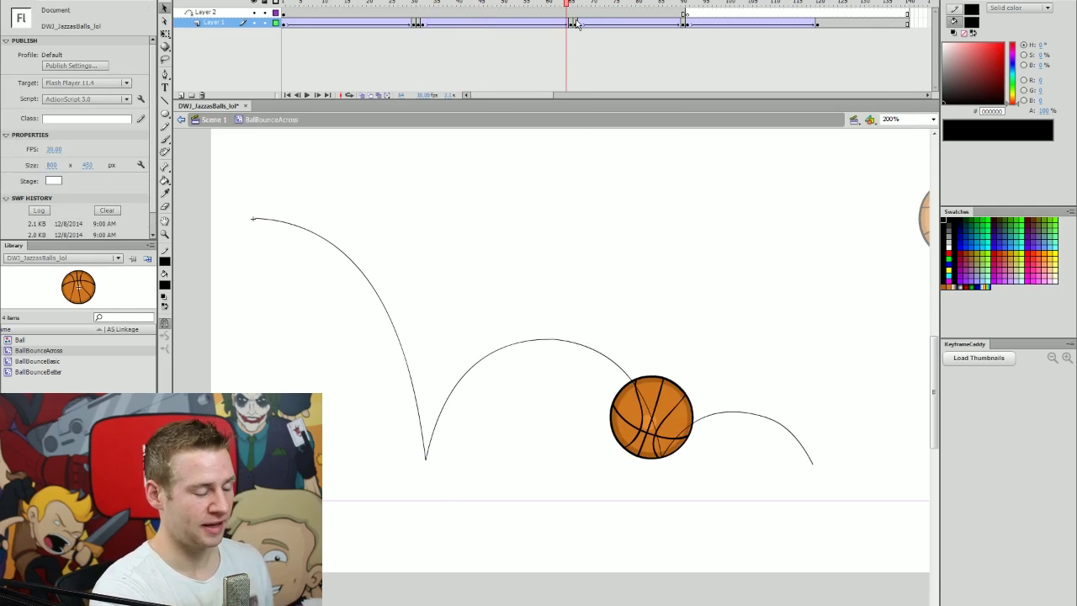
click(363, 95)
drag(485, 5, 420, 21)
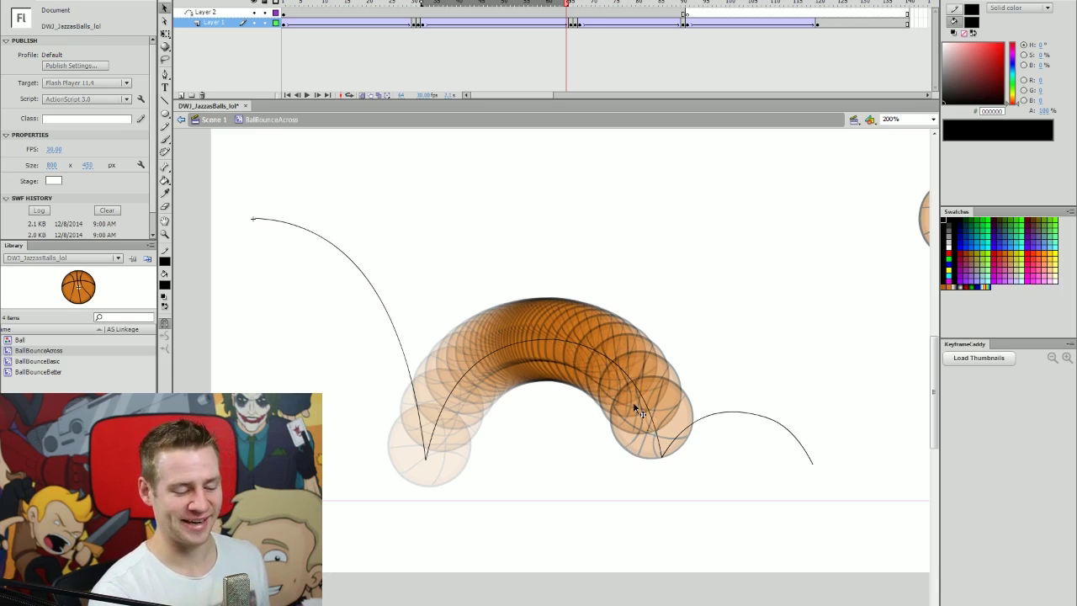
click(362, 96)
click(414, 5)
key(Return)
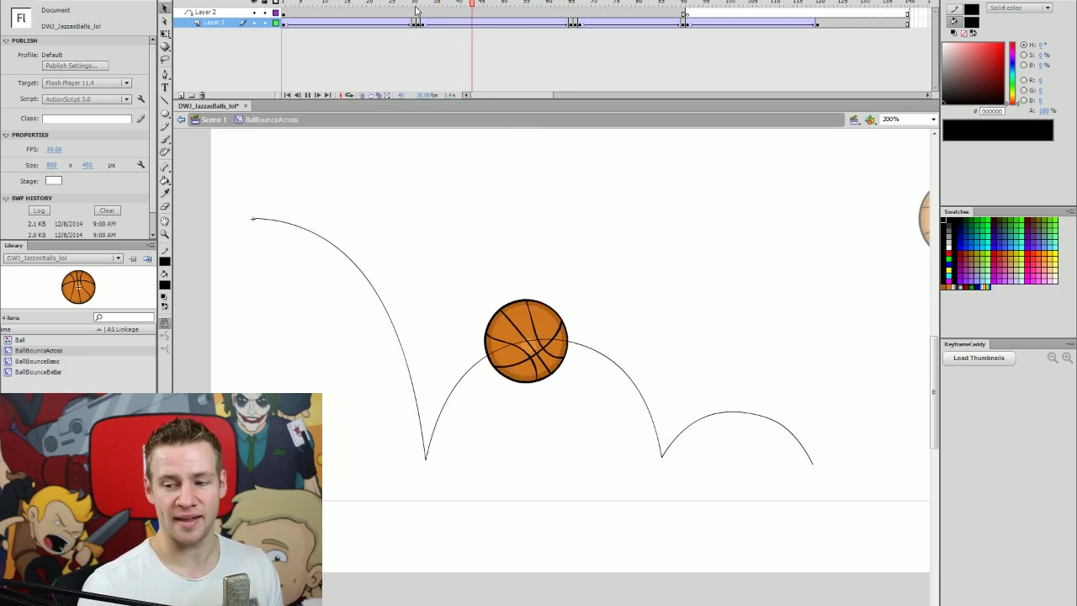
Step: Soften both ends of the second bounce's custom ease curve, apply it and replay the animation
click(500, 22)
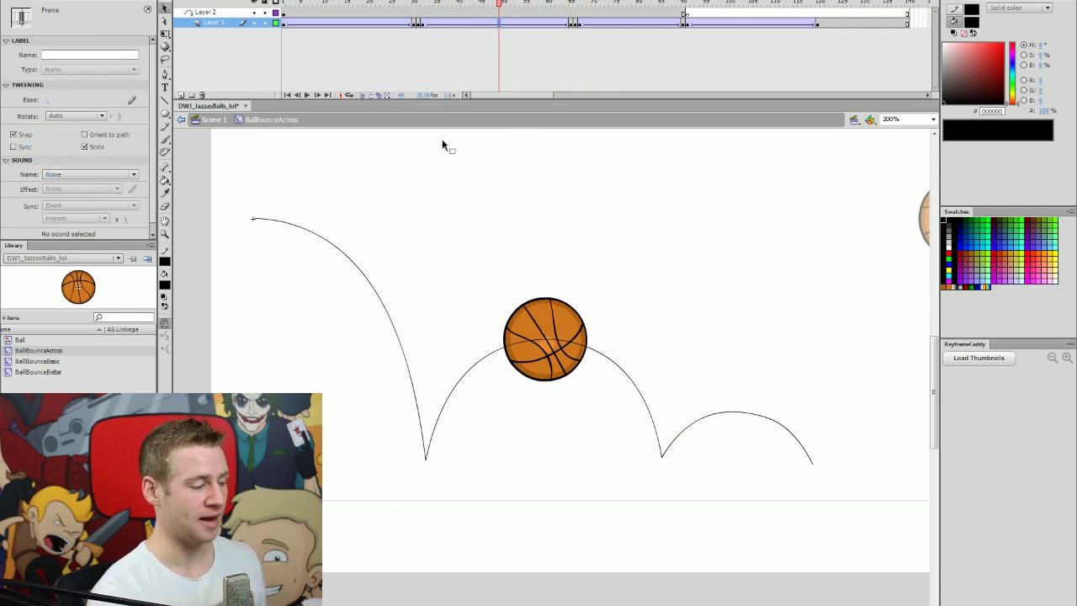
click(131, 99)
click(601, 296)
drag(646, 175, 643, 212)
click(876, 135)
drag(826, 263, 805, 242)
click(820, 330)
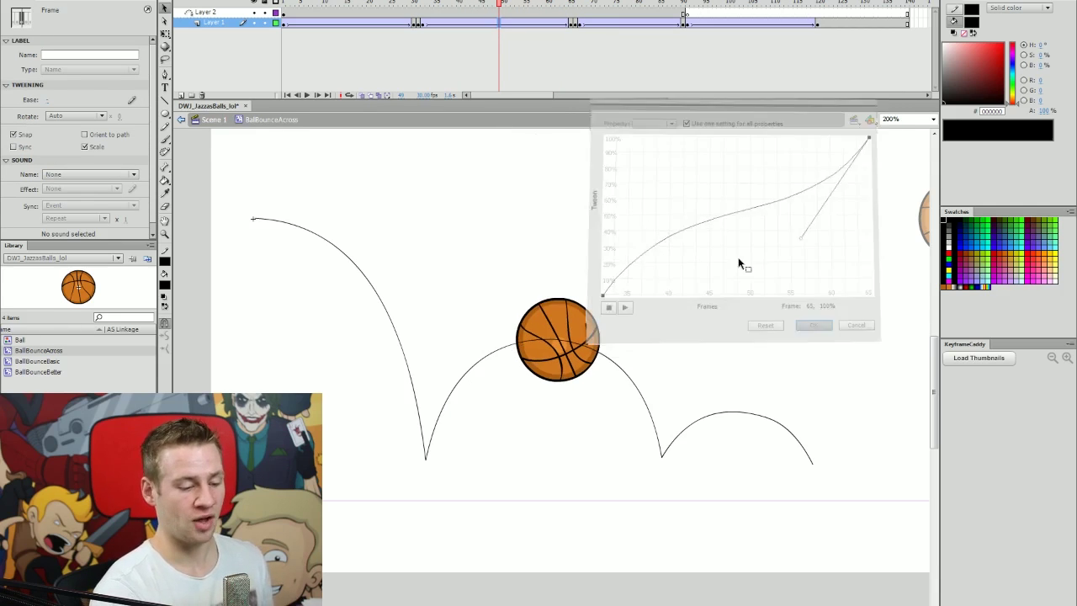
key(Return)
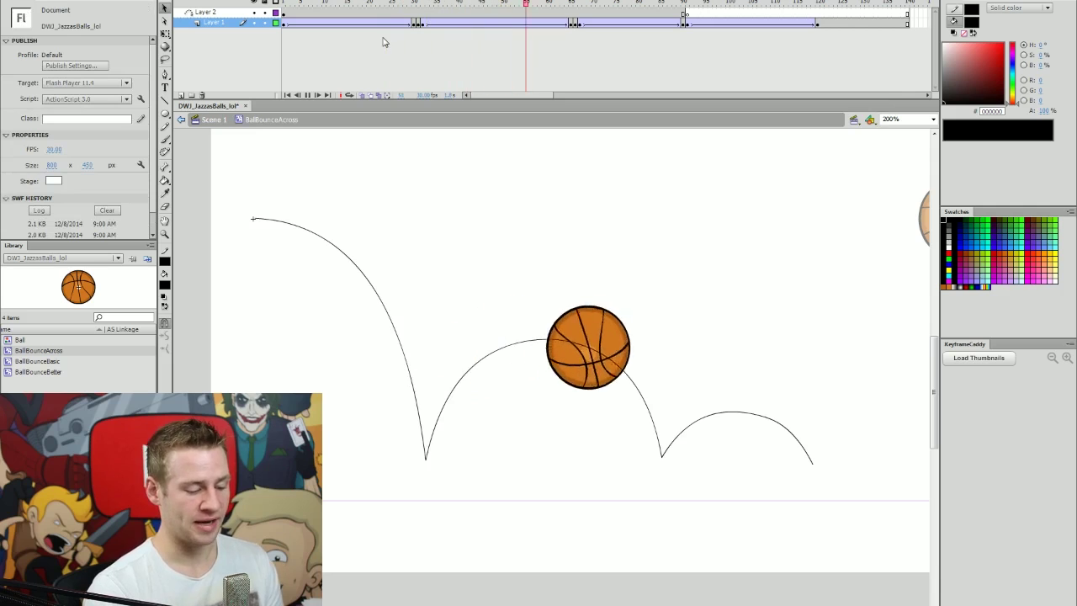
Step: Apply a custom ease curve with a fast start, slow middle and fast end to the third bounce's tween
click(652, 23)
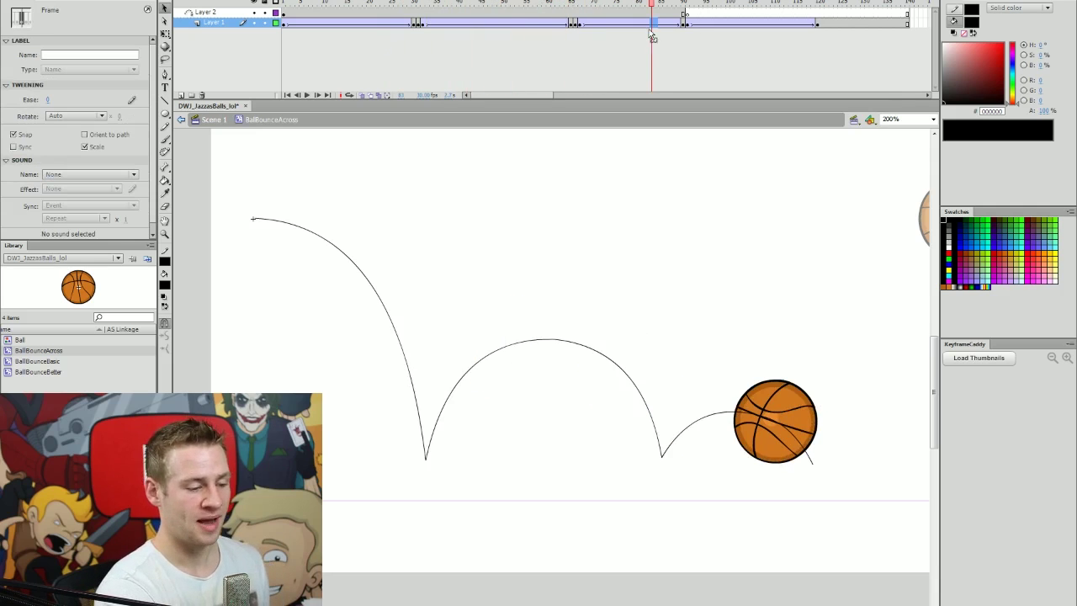
click(627, 26)
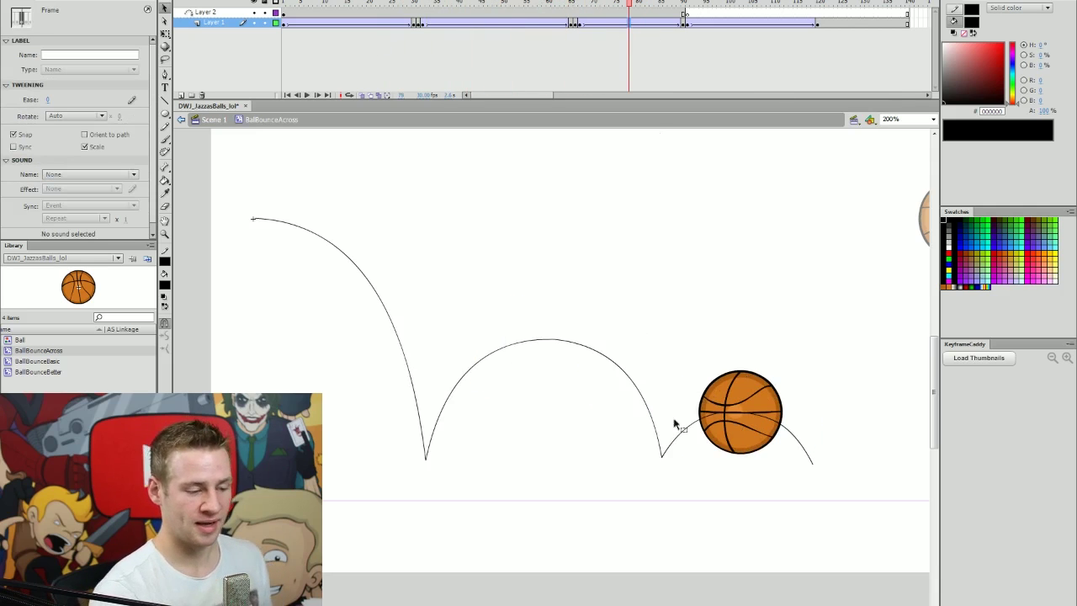
click(131, 100)
drag(691, 246, 685, 180)
drag(875, 134, 824, 245)
click(815, 327)
Step: Set the ease of the rolling tween between frames 91 and 120 on Layer 1 to 100
drag(607, 2, 749, 4)
drag(570, 604, 575, 603)
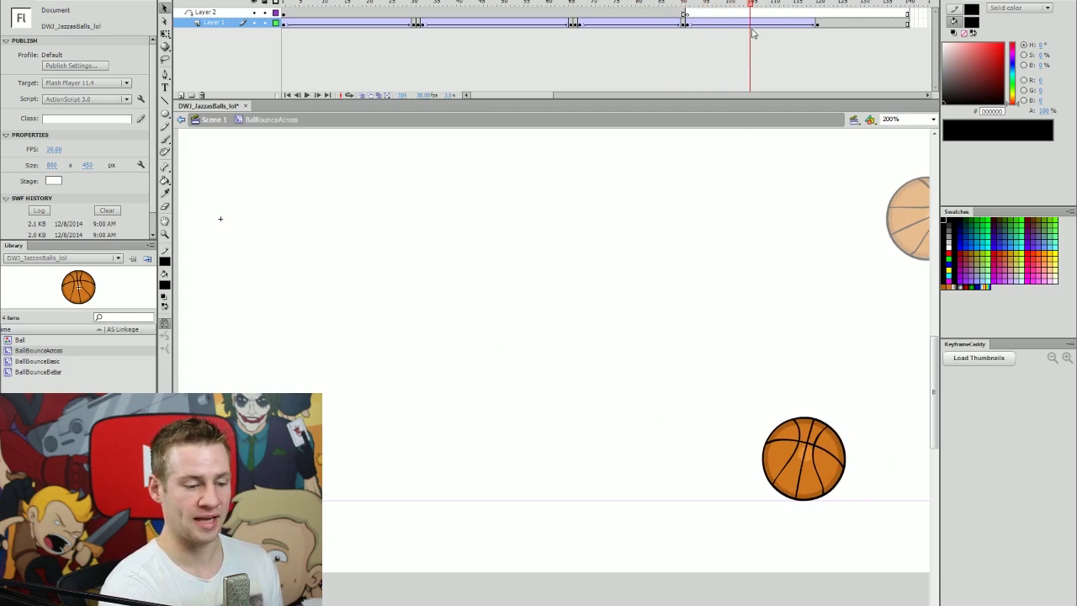
click(754, 24)
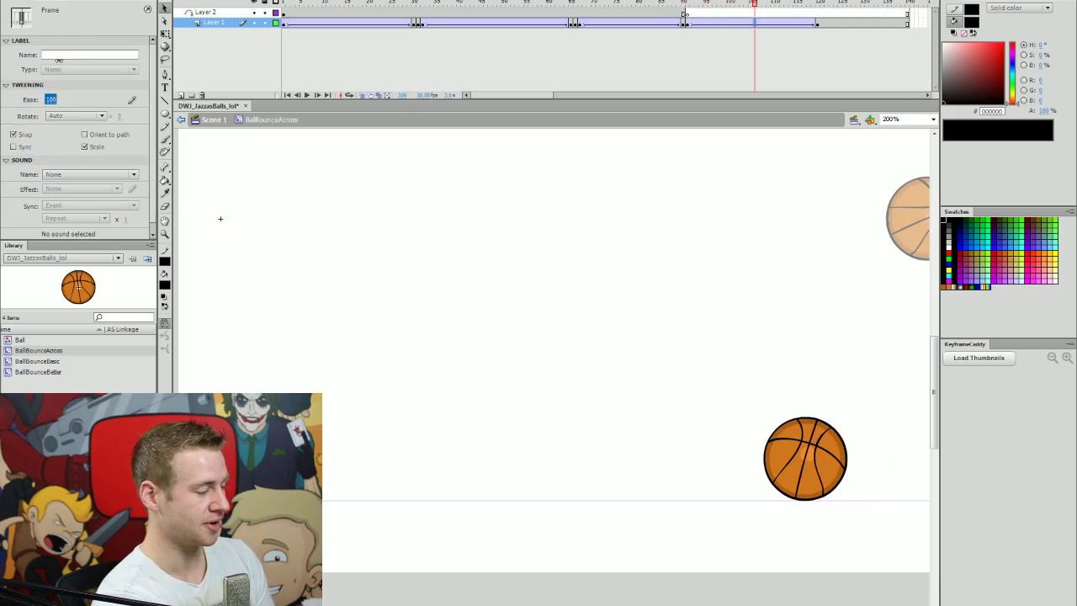
key(Return)
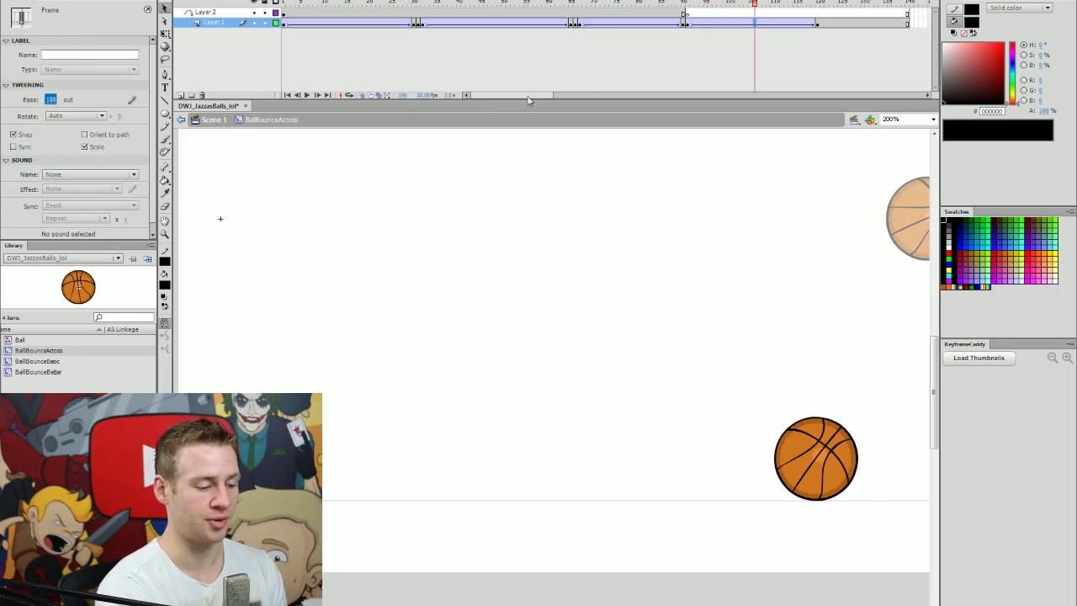
Step: Test the movie, close the preview and replay the end of the BallBounceAcross timeline from the third bounce
click(377, 191)
key(ctrl+Return)
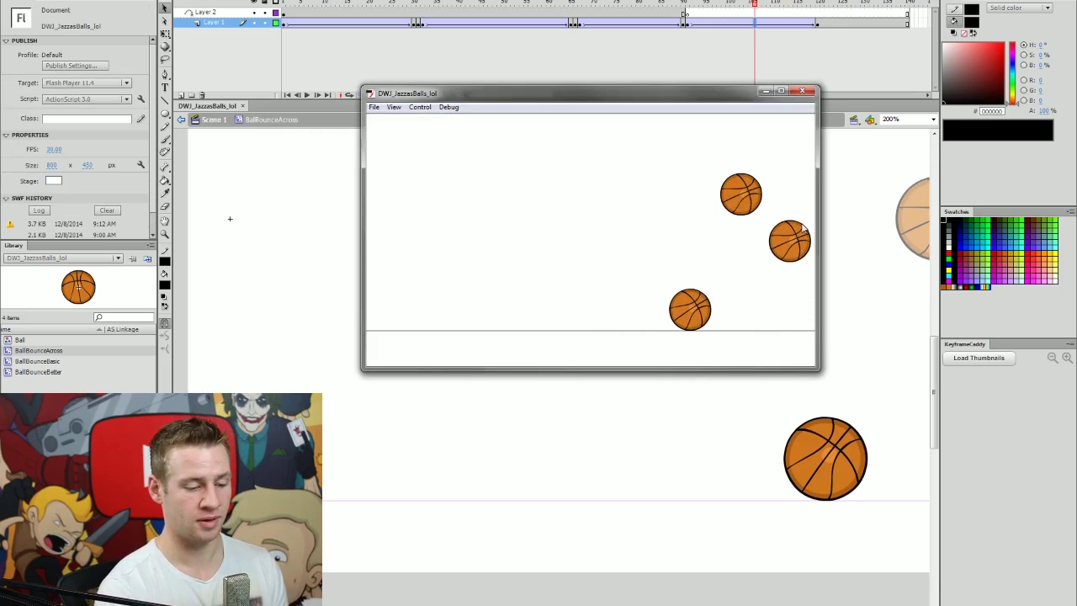
key(ctrl+w)
click(663, 19)
key(Return)
key(Return)
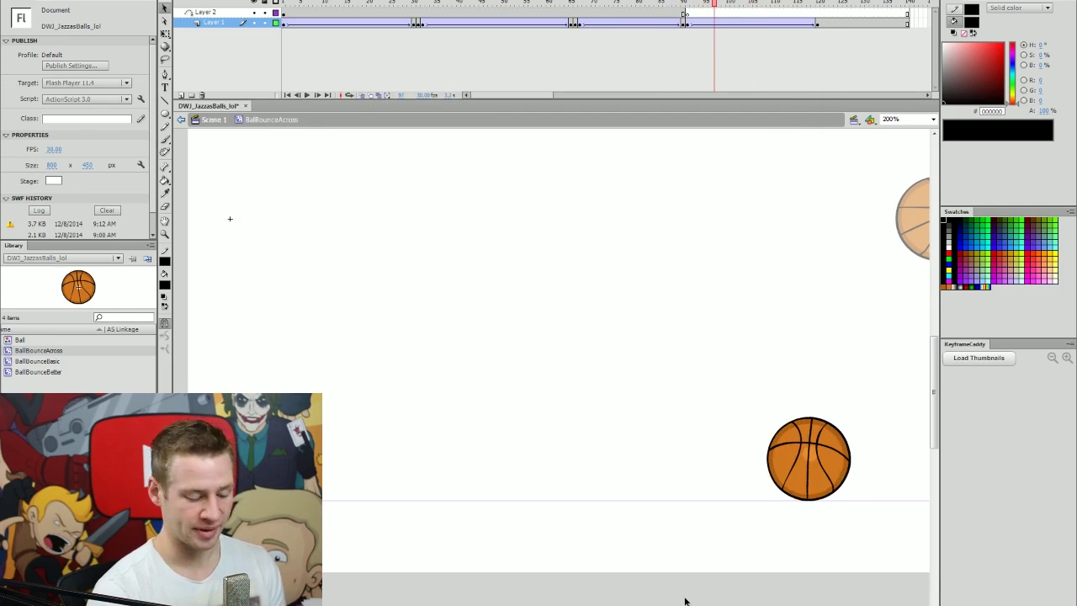
Step: Replay the third bounce and the roll from frame 91 several times to examine the transition between the two tweens
click(644, 21)
key(Return)
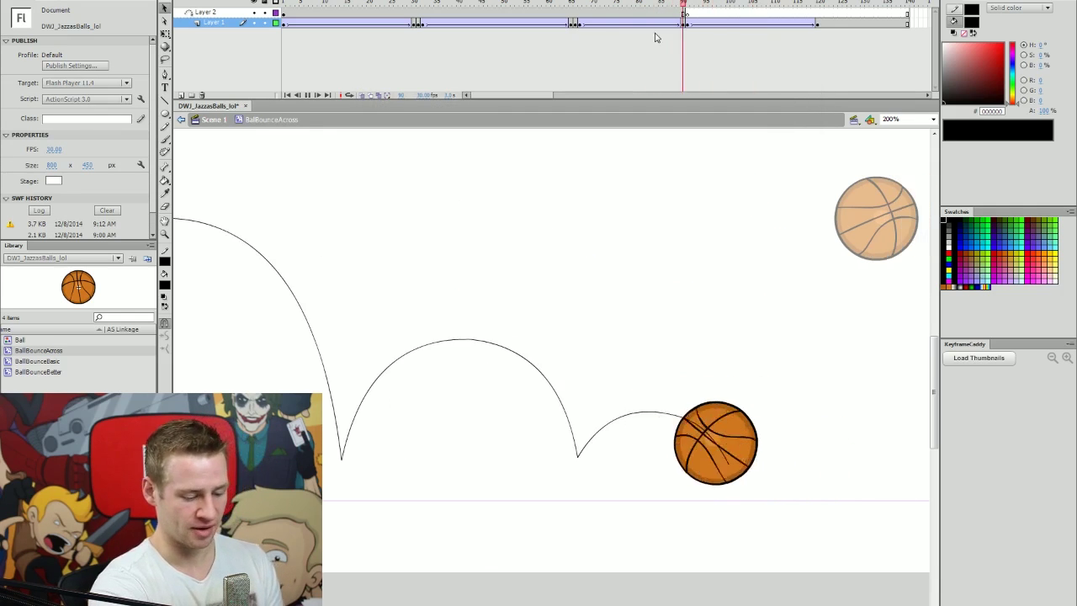
click(627, 7)
key(Return)
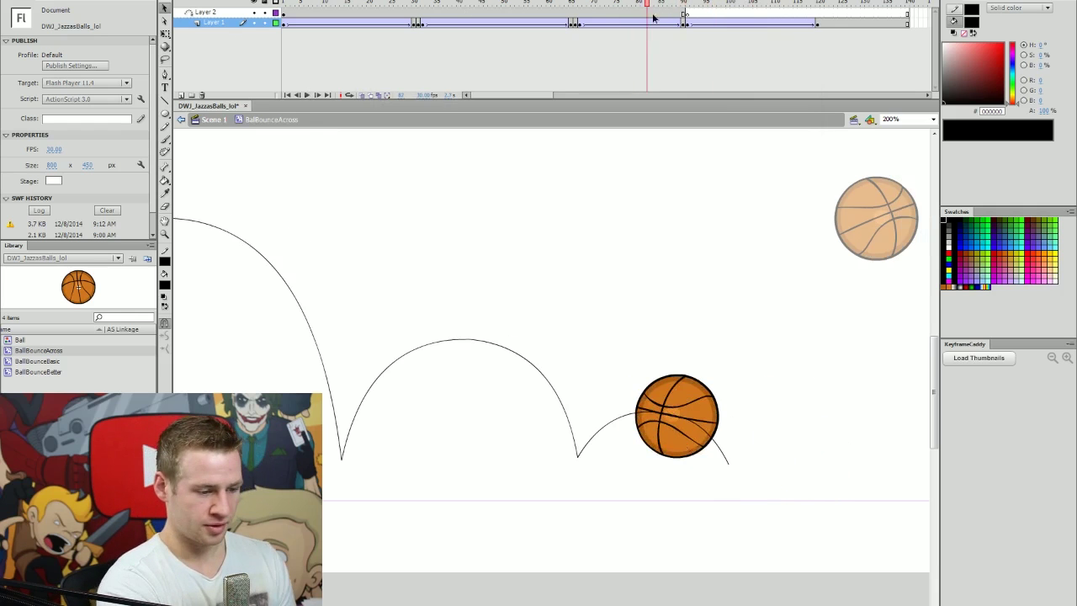
click(618, 8)
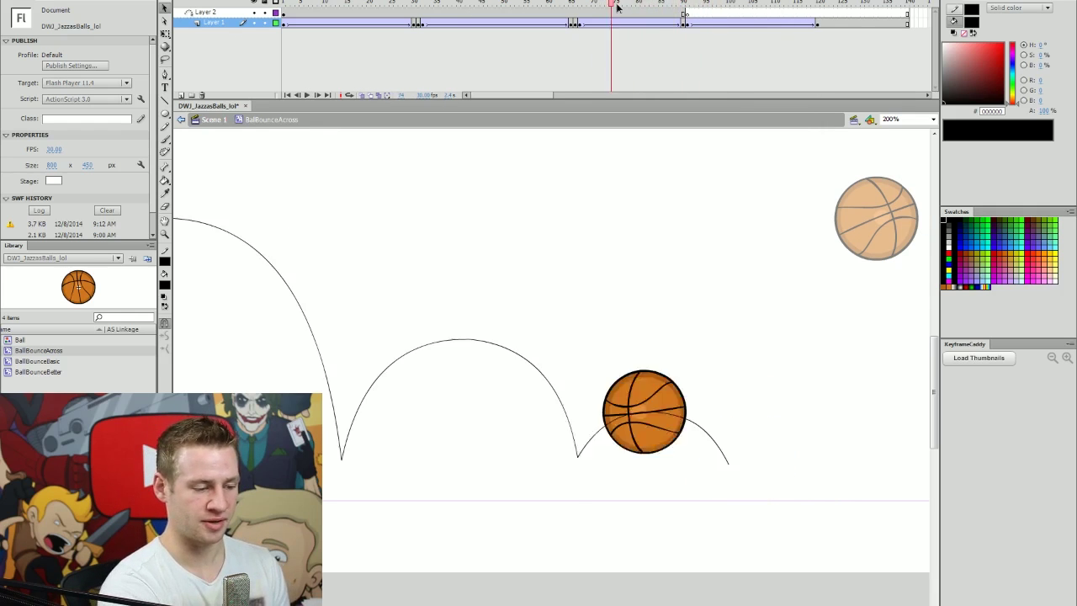
key(Return)
key(Return)
drag(655, 8, 539, 56)
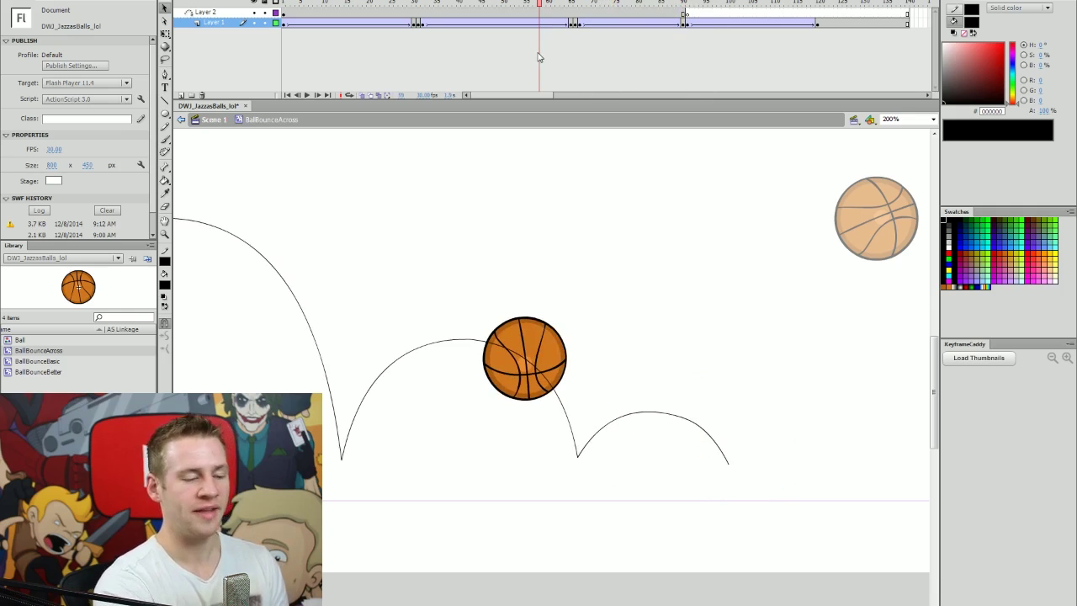
click(686, 8)
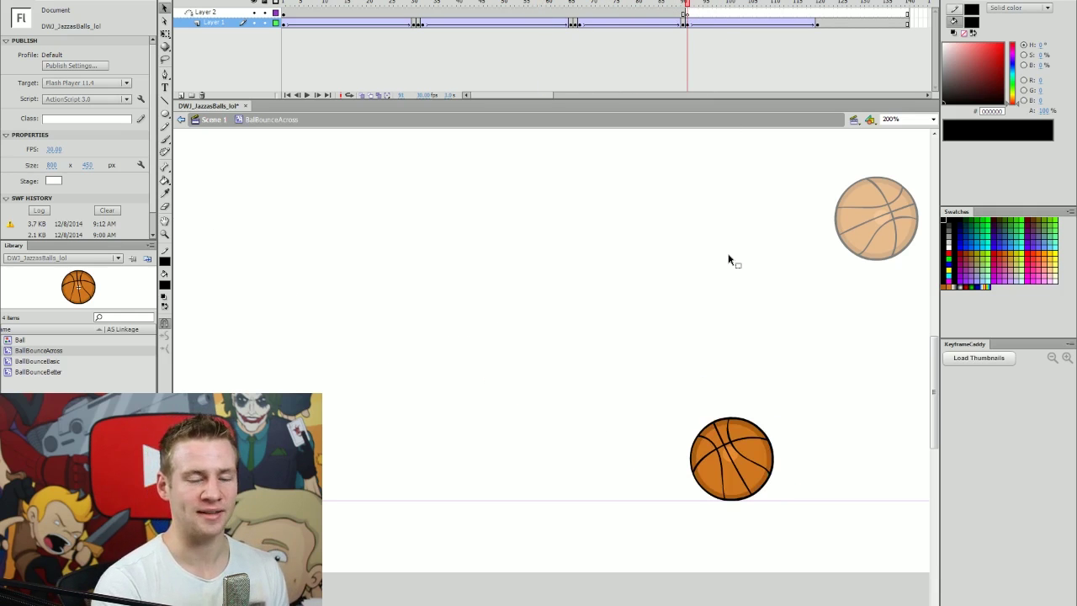
key(Return)
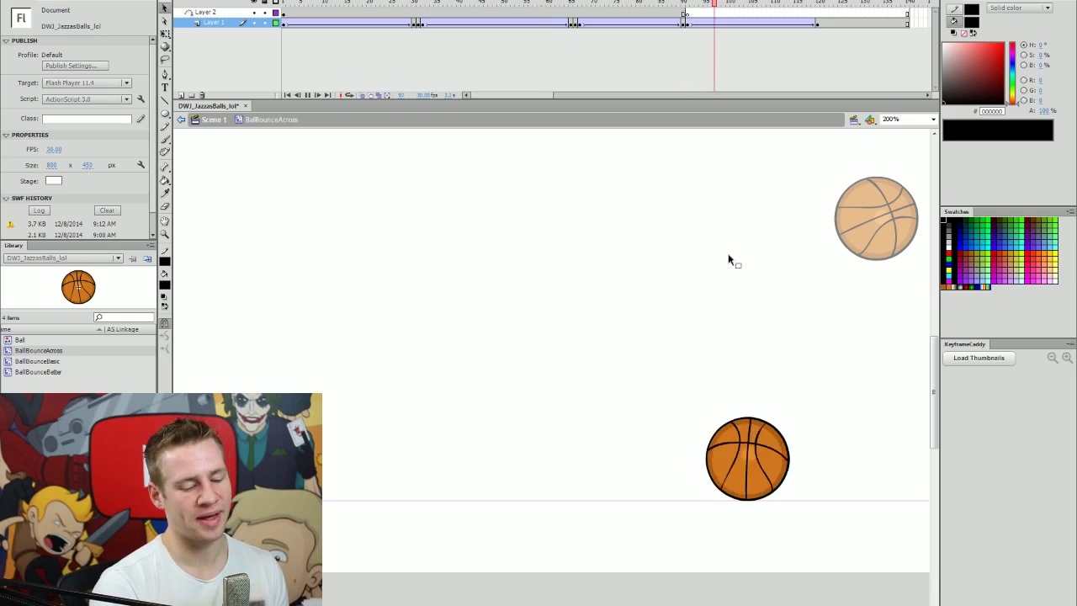
Step: Test the movie to watch all three bouncing basketballs together, and close the preview
key(ctrl+Return)
drag(724, 101, 733, 91)
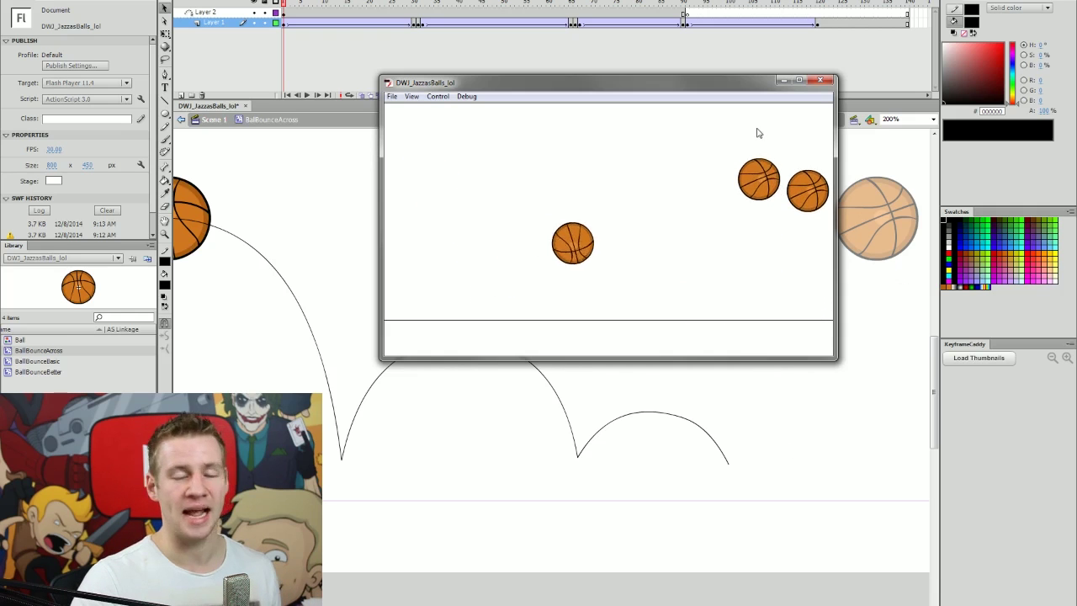
click(824, 81)
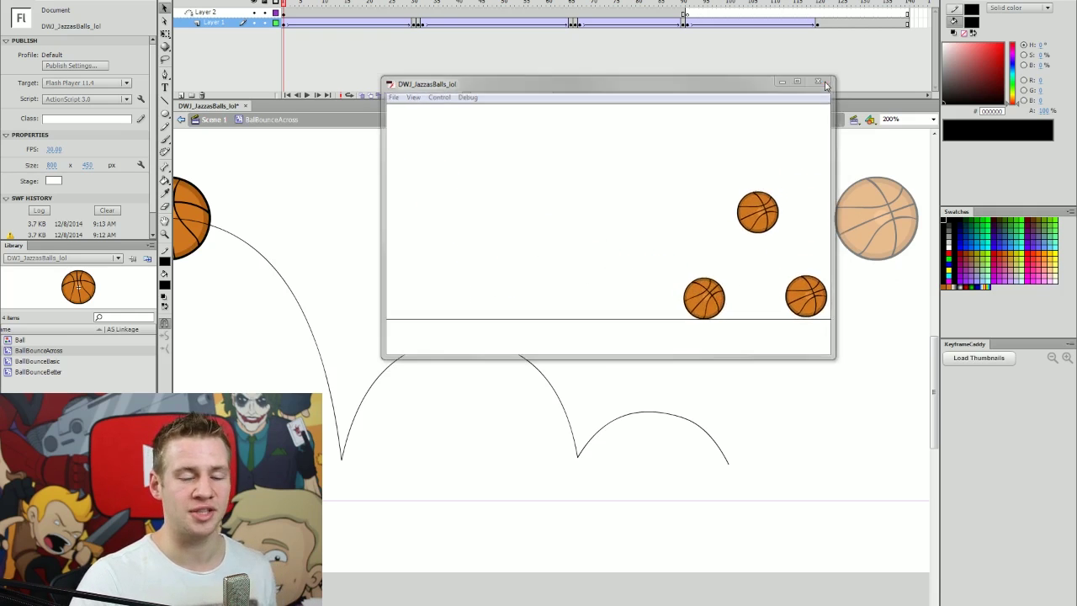